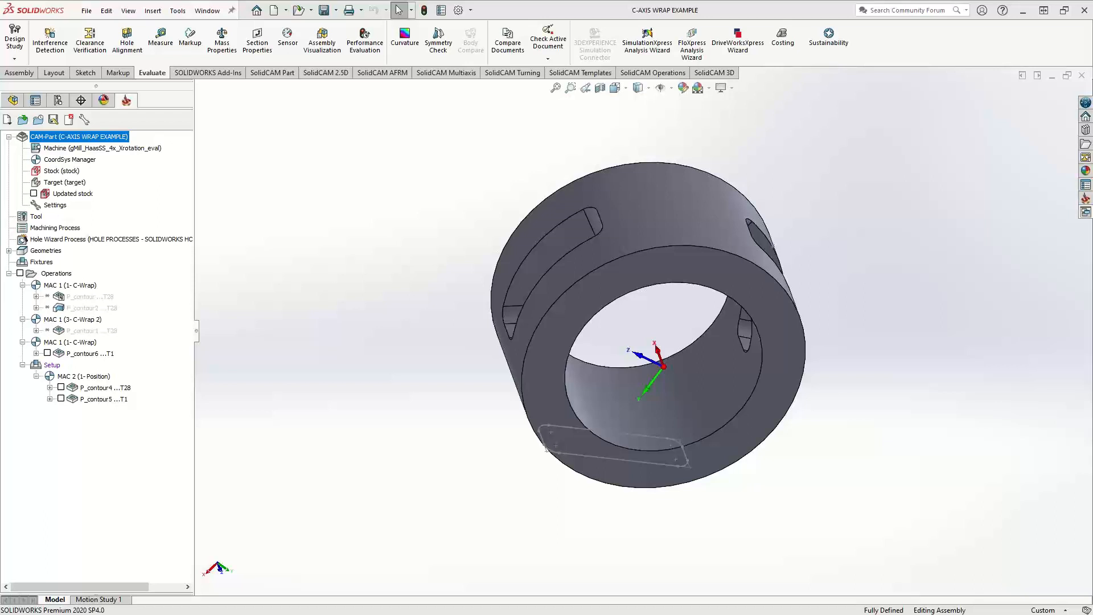
Open the P_contour6 pocket operation under the last C-Wrap coordinate system for editing
click(78, 354)
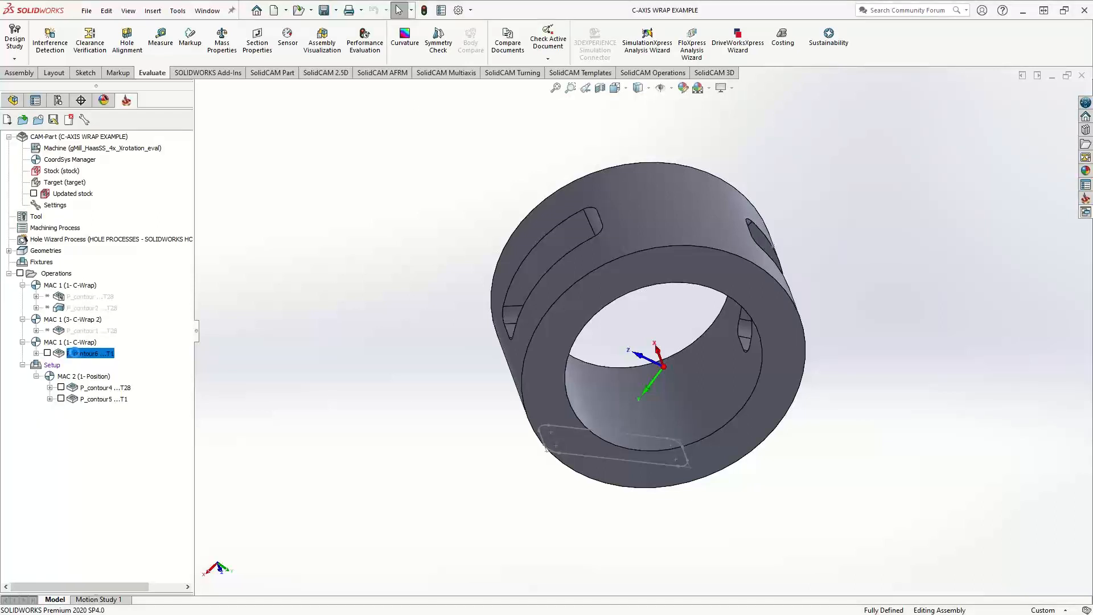
double_click(78, 354)
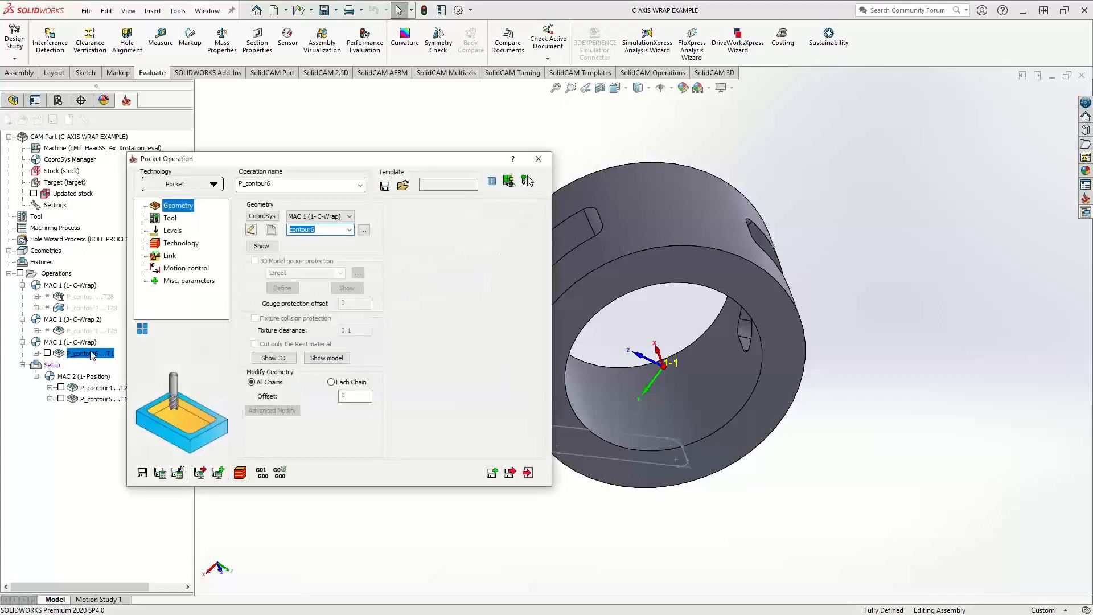
scroll(699, 362, up, 3)
mouse_move(691, 366)
middle_down()
mouse_move(637, 333)
mouse_move(727, 353)
mouse_move(706, 353)
mouse_move(686, 348)
mouse_move(790, 355)
mouse_move(716, 365)
mouse_move(701, 353)
middle_up()
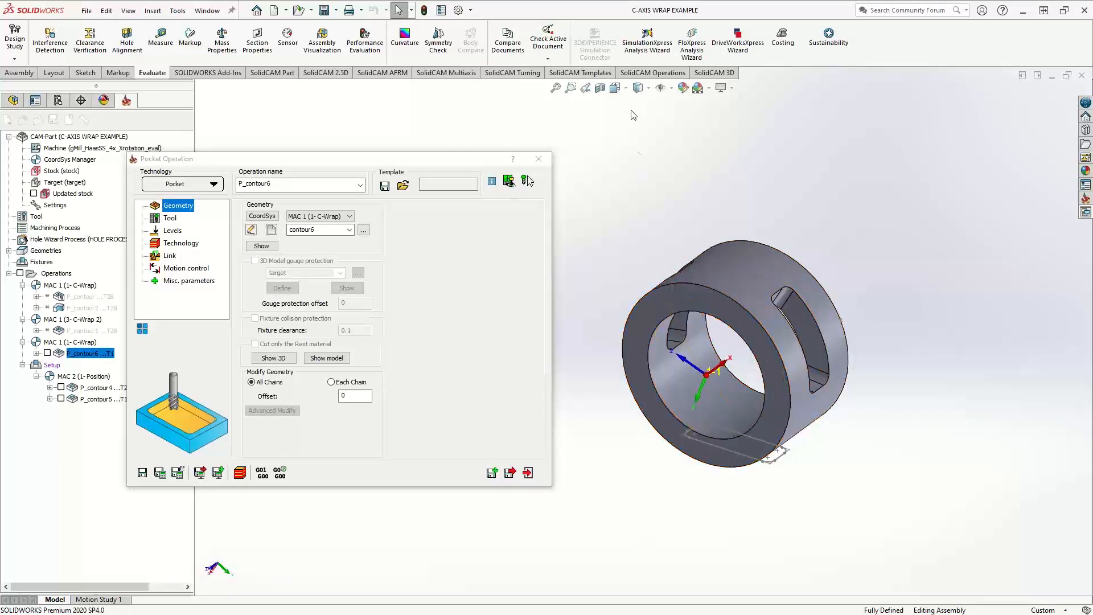
Apply a planar section view on the Front Plane offset 1.62 in to cut through the ring's slots
click(599, 90)
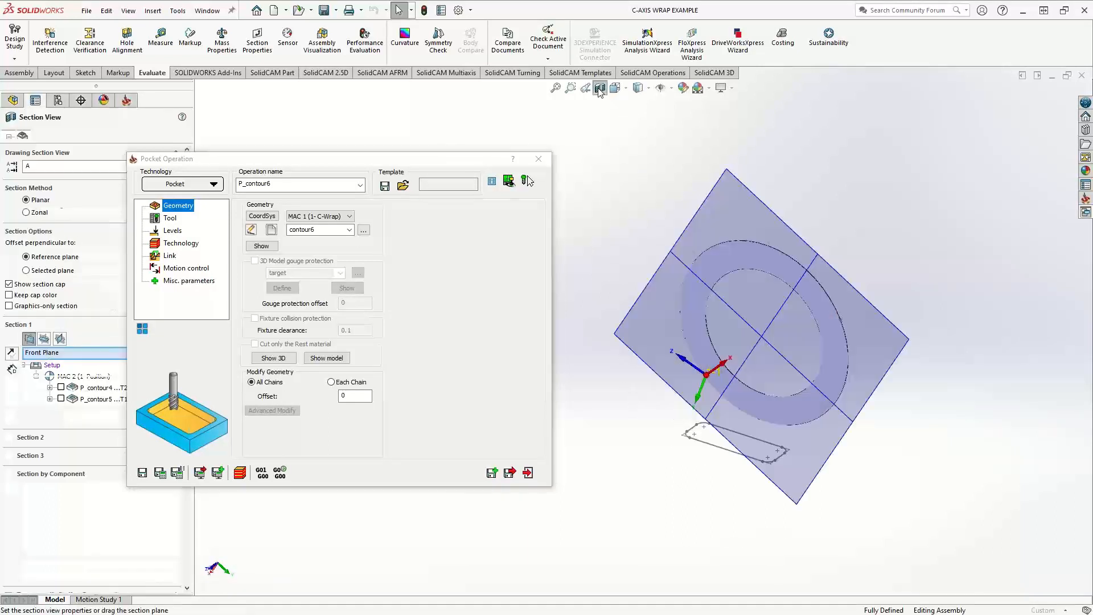
drag(726, 368, 696, 384)
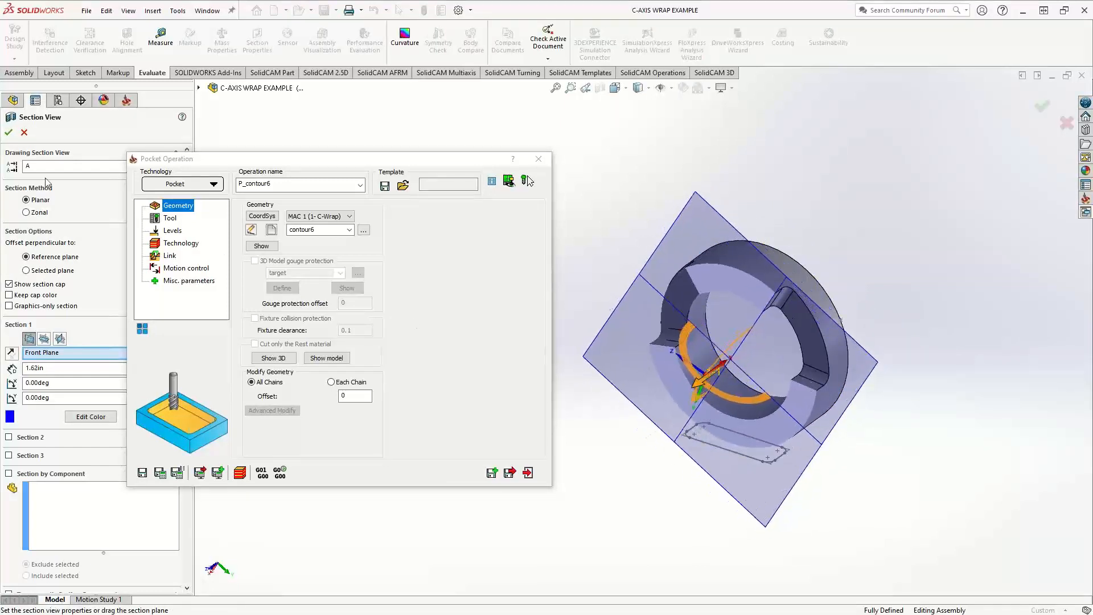
click(8, 133)
middle_drag(679, 369, 753, 310)
scroll(753, 309, up, 2)
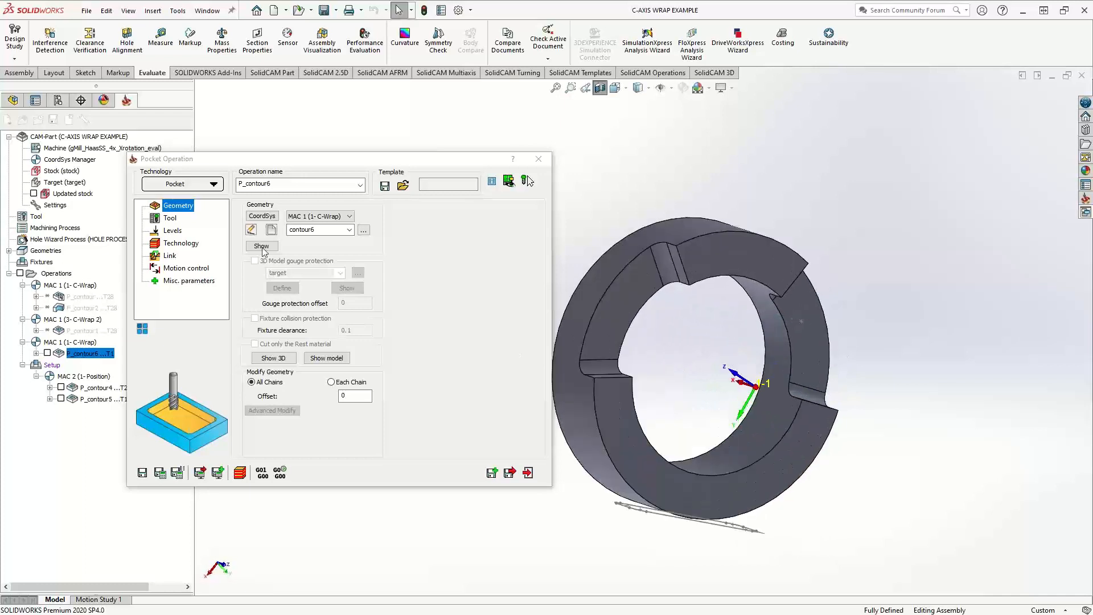
Examine the two wrapped chains of the contour6 geometry around the slots, leaving the geometry as it is
click(250, 230)
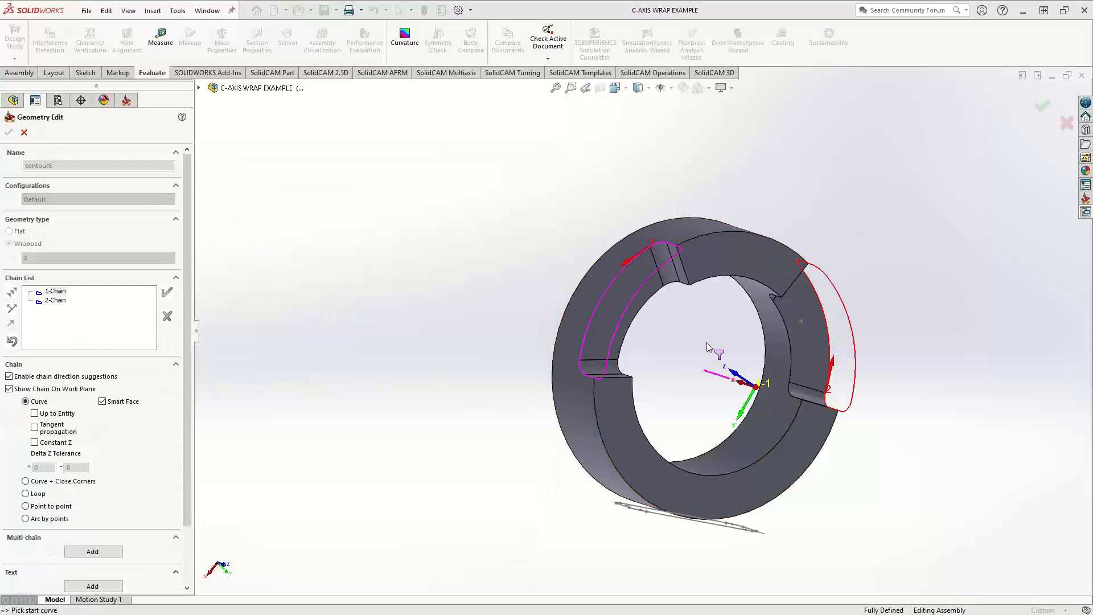
middle_drag(664, 357, 541, 381)
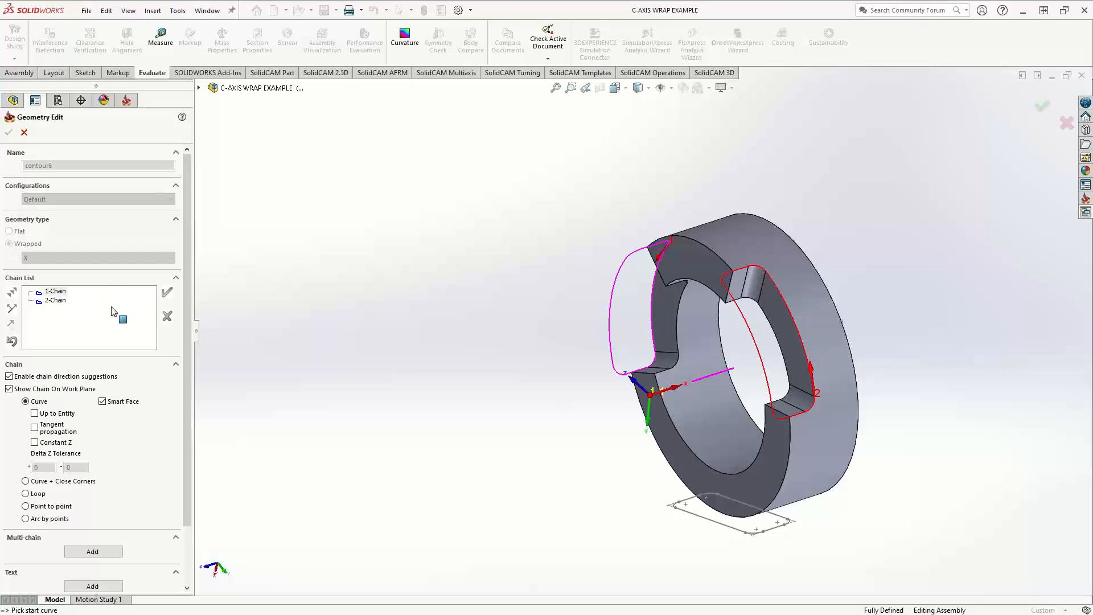
middle_drag(685, 394, 797, 393)
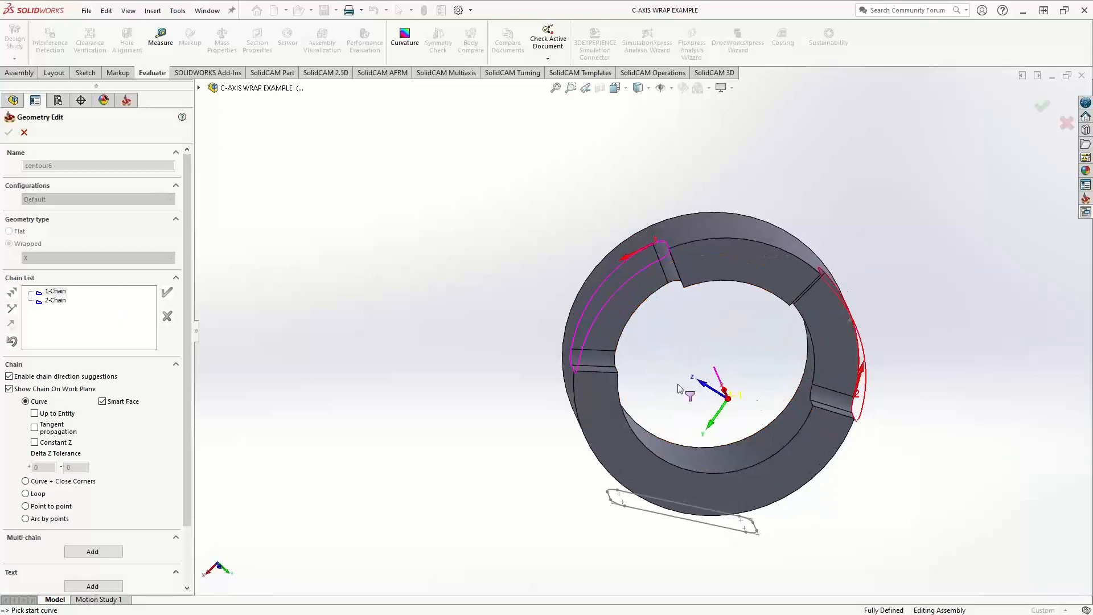
click(26, 135)
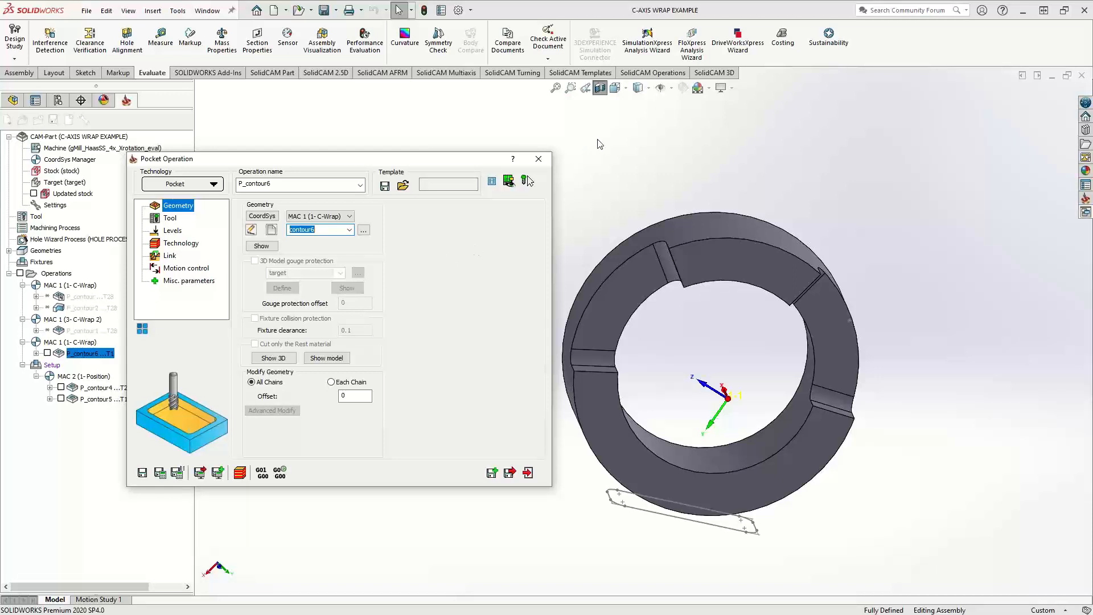
Reapply the section view through the ring's slots and inspect their walls from several angles
click(602, 89)
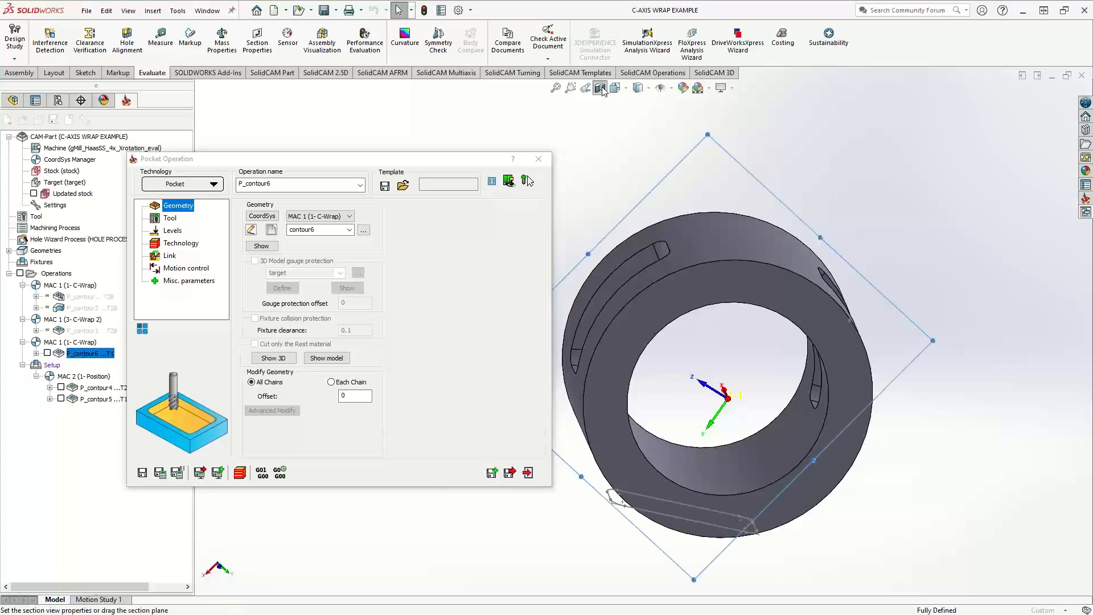
click(9, 132)
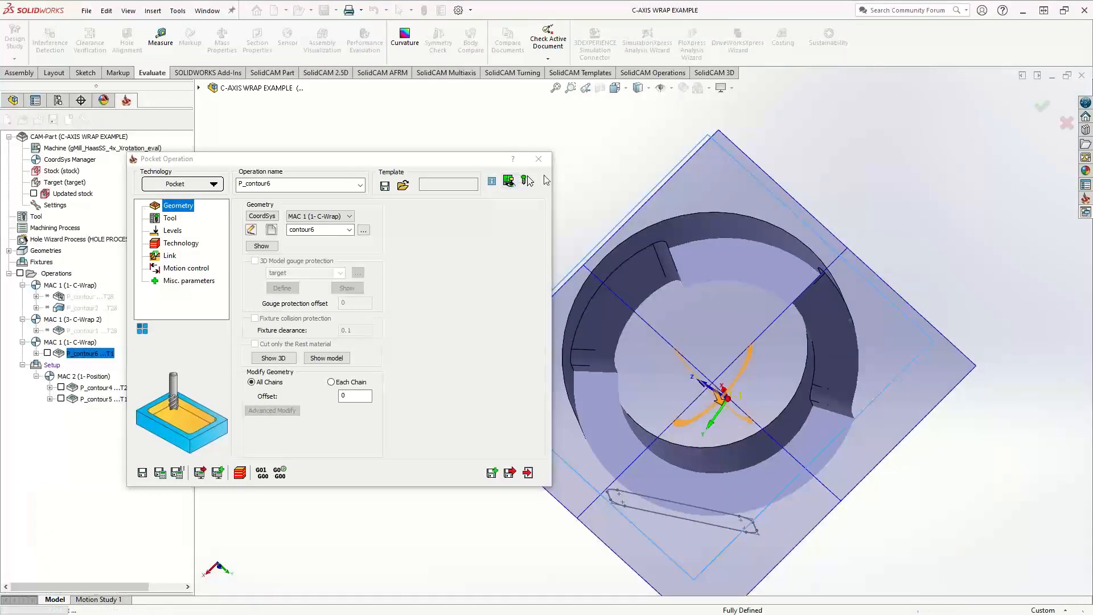
middle_drag(682, 236, 630, 293)
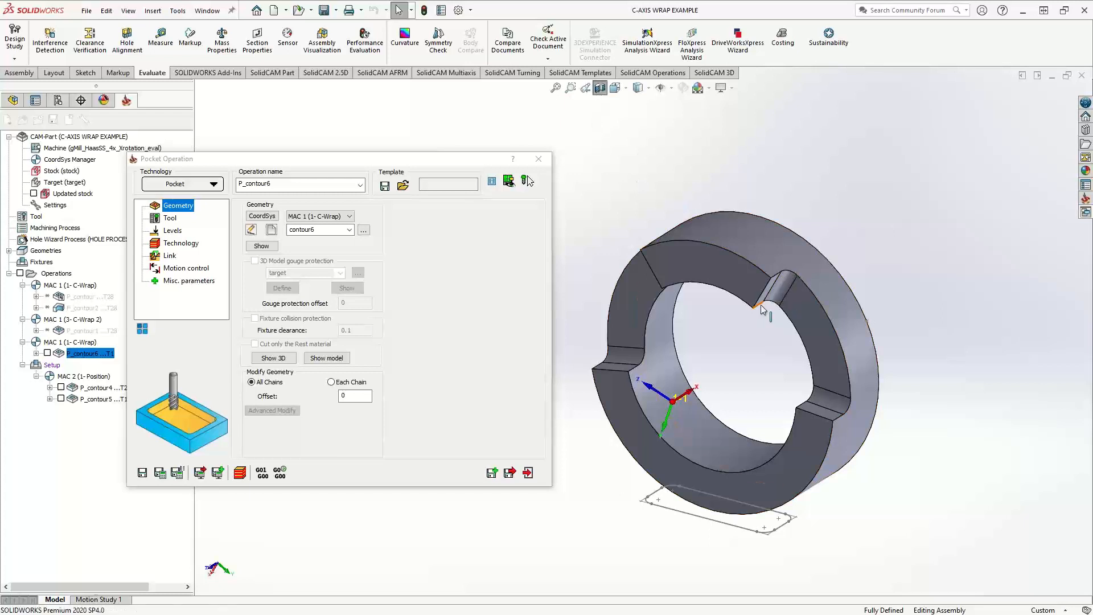
middle_drag(804, 348, 795, 355)
middle_drag(836, 354, 825, 363)
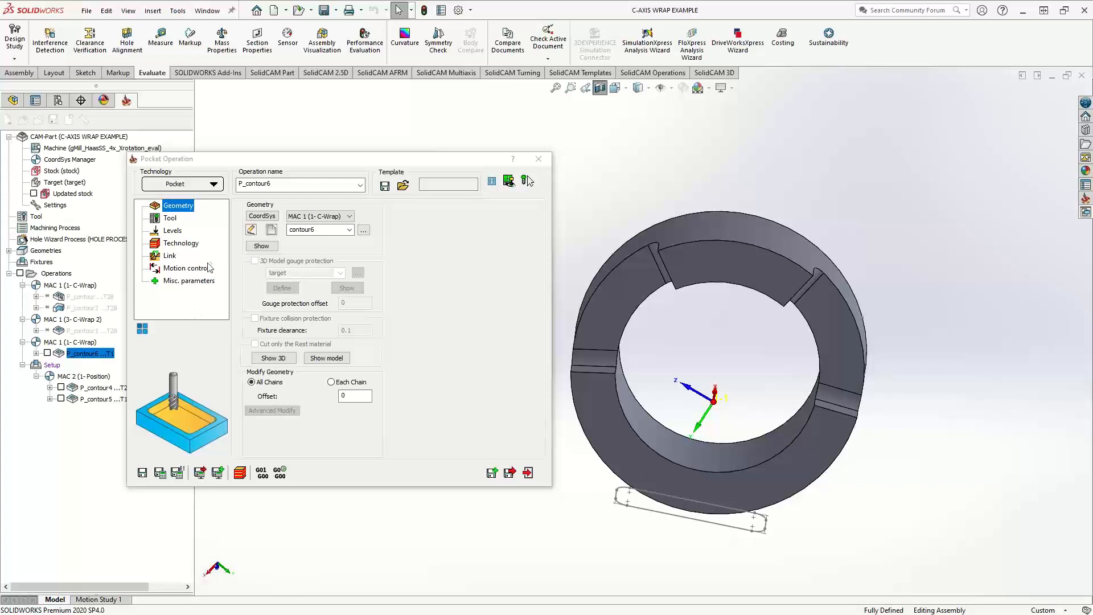
Review the variable milling levels for the upper level and depth of both chains without changing them
click(174, 232)
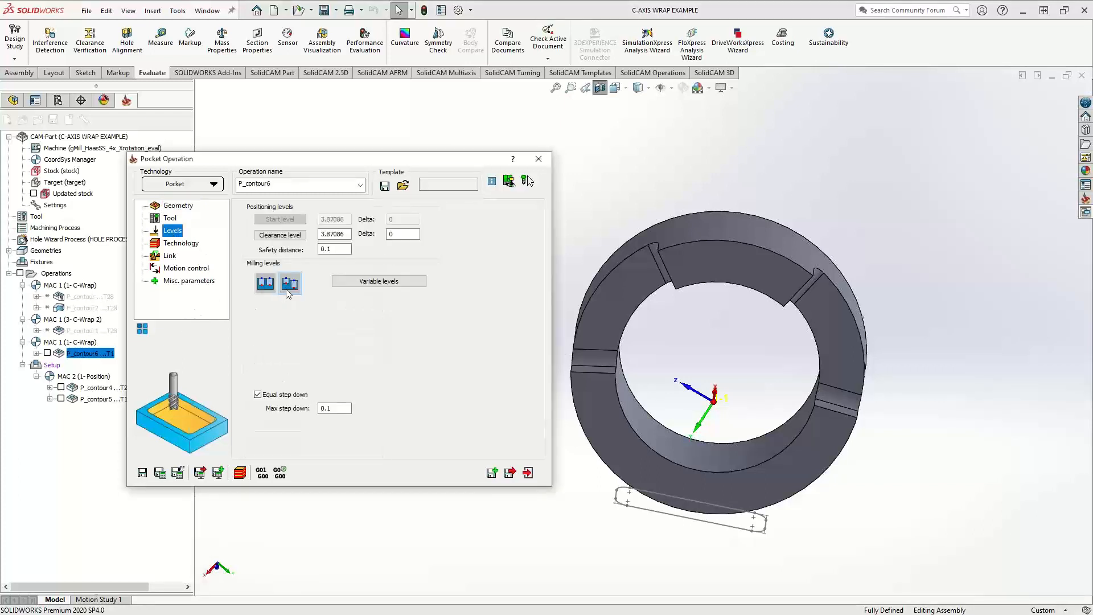
click(369, 282)
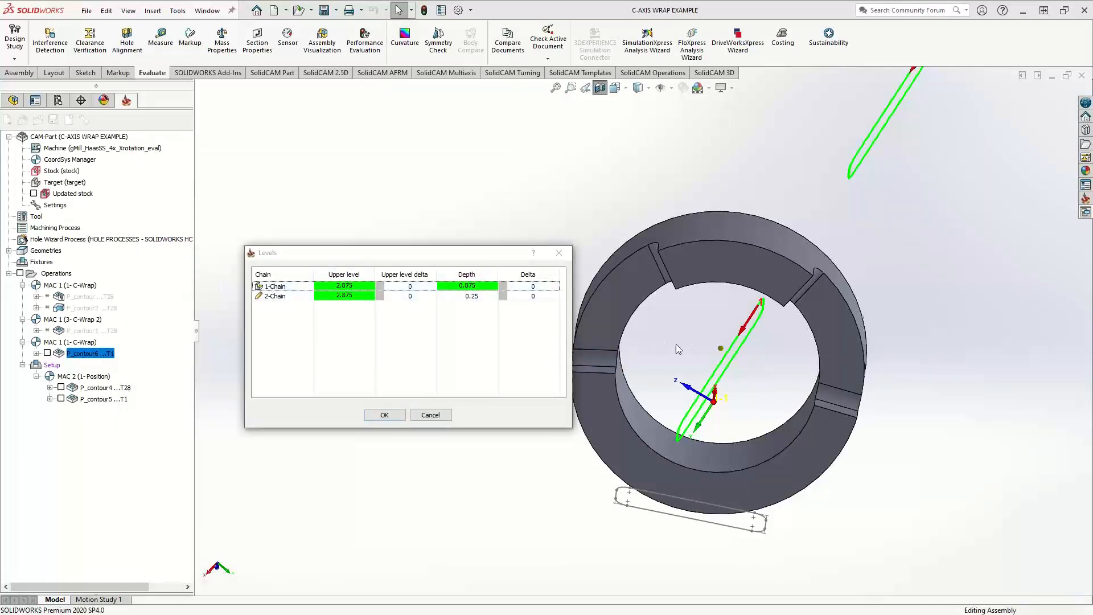
middle_drag(675, 343, 731, 300)
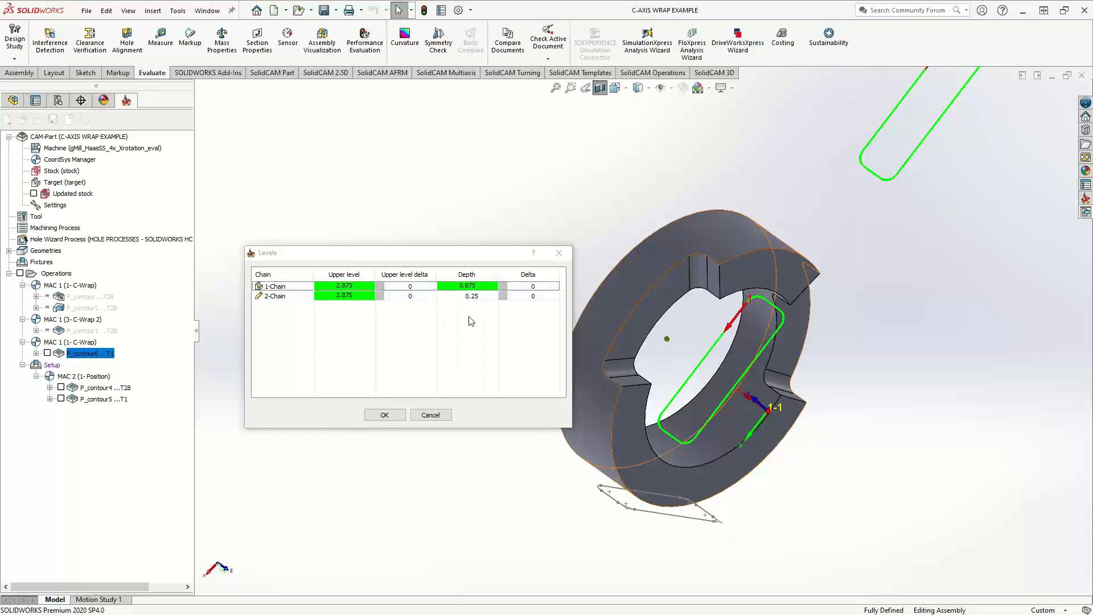
click(434, 416)
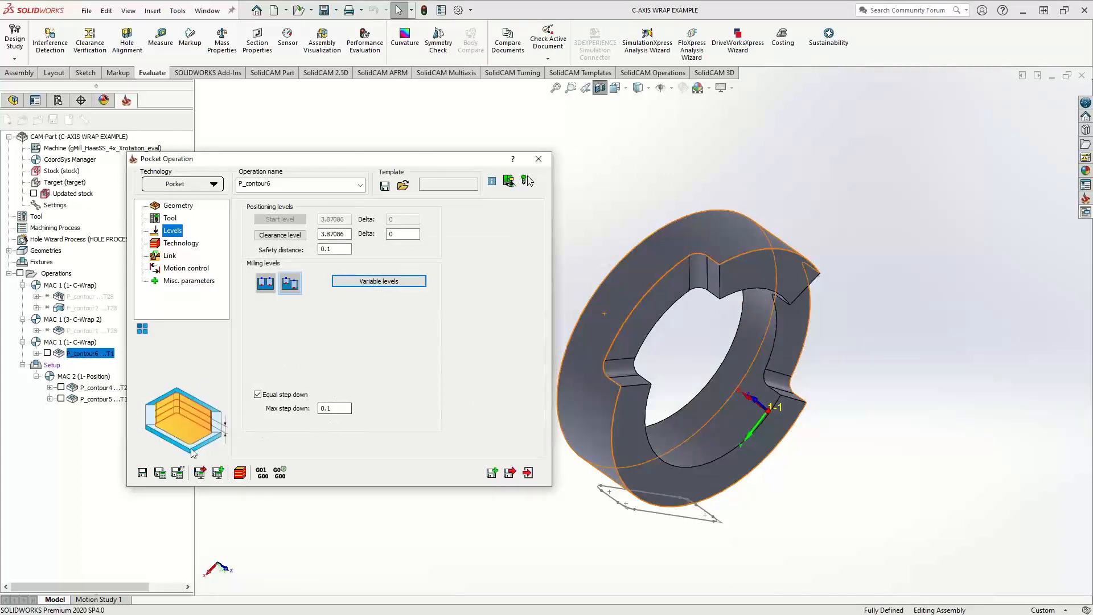
Display the P_contour6 toolpath, compare the depth passes in both slots, and close the pocket operation
click(47, 354)
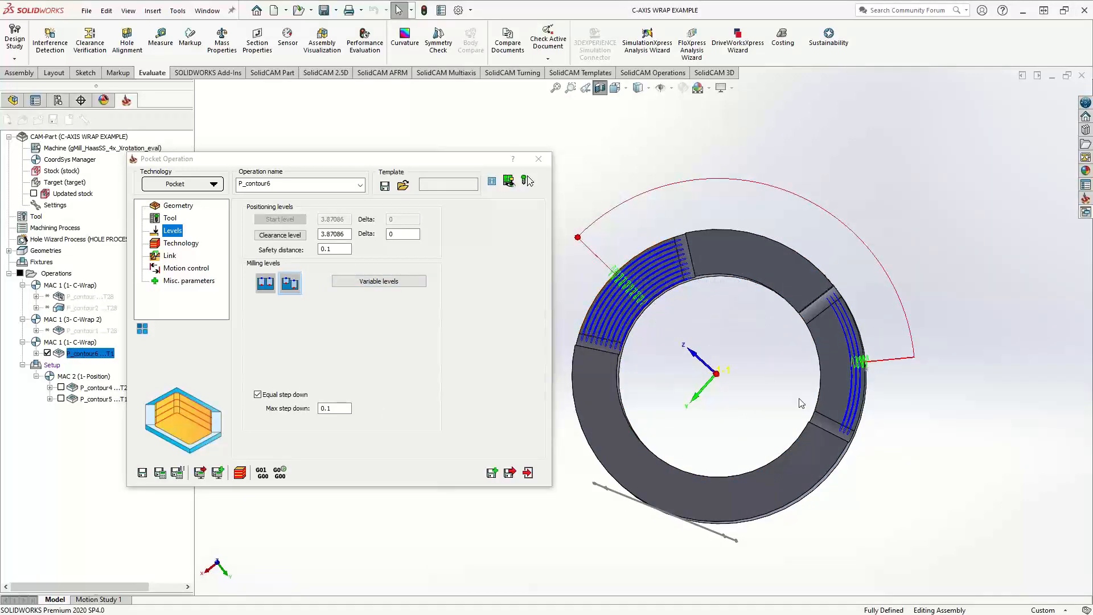
scroll(859, 373, down, 4)
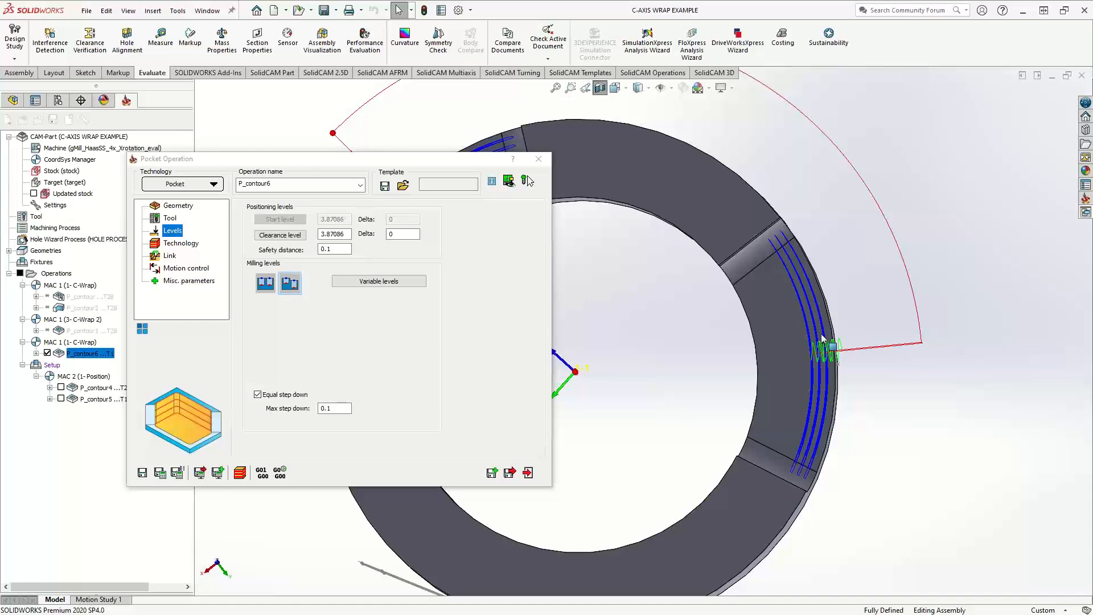
middle_click(819, 350)
middle_drag(818, 350, 767, 381)
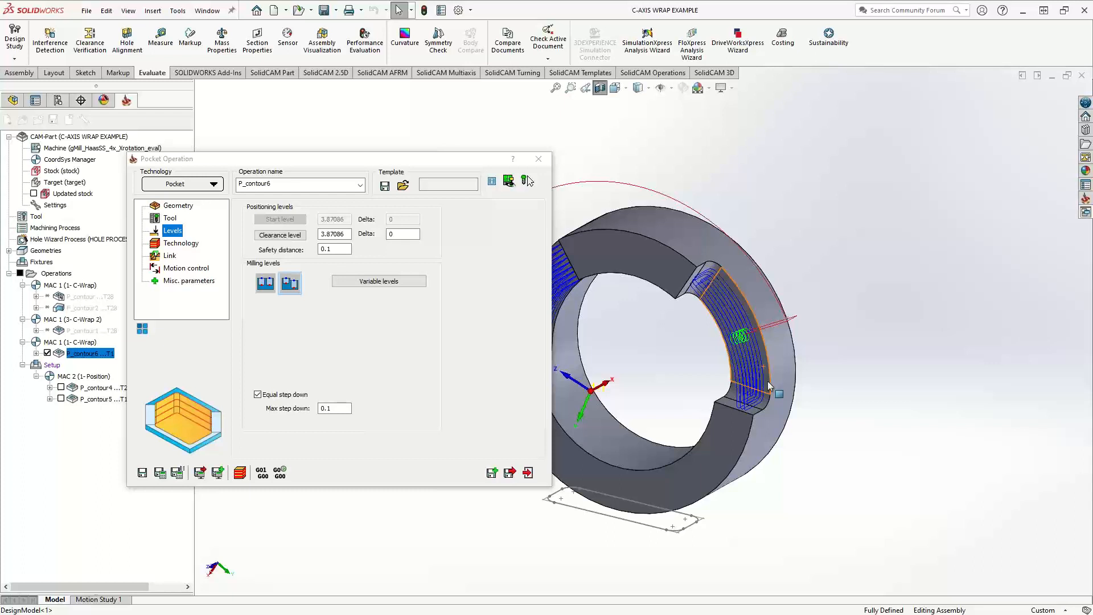
middle_drag(723, 396, 761, 371)
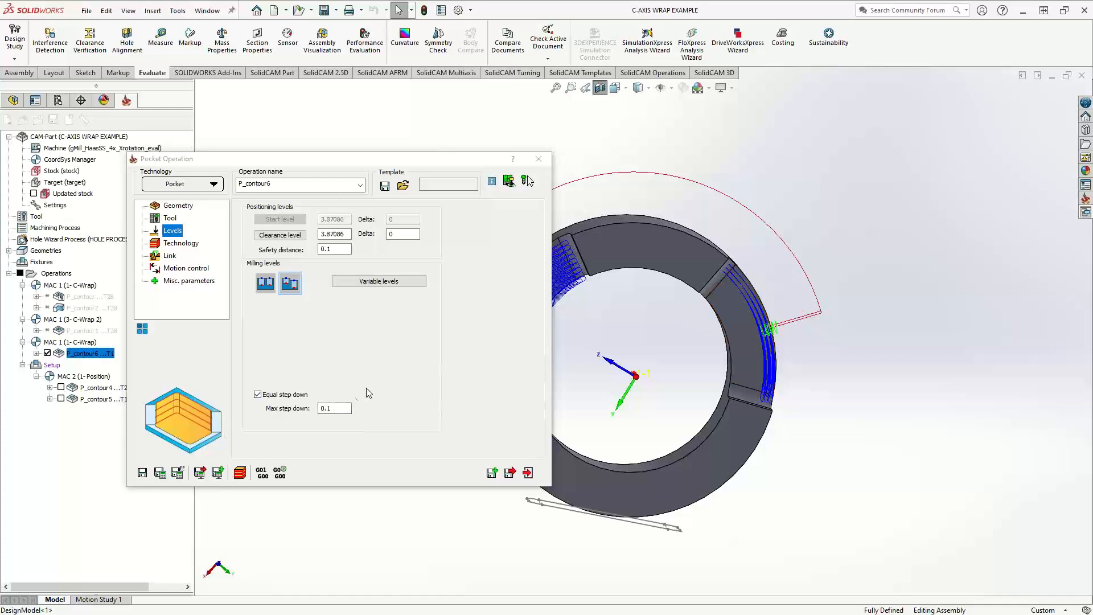
click(537, 160)
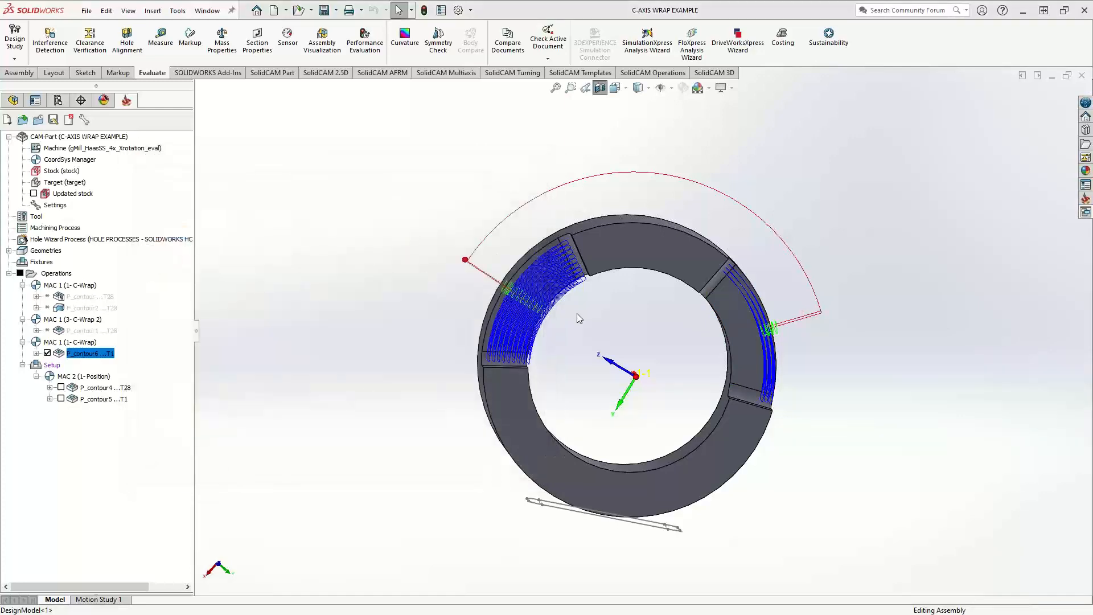
middle_drag(610, 358, 545, 382)
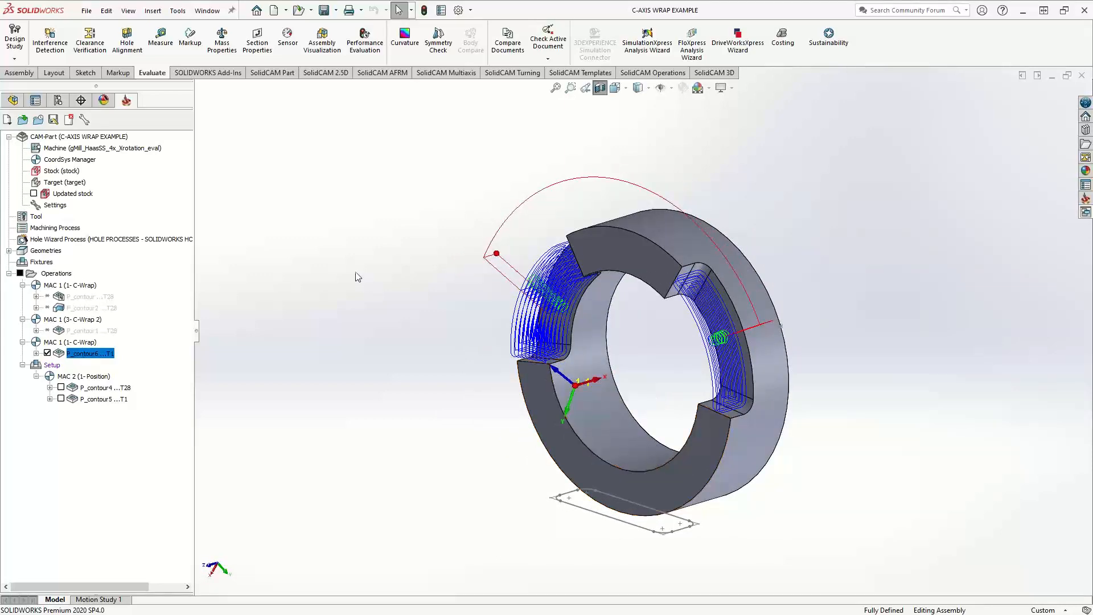
Open the recent CAM-Part FLAT TO WRAPPED and view its cylinder with the flat sketch above it
click(181, 15)
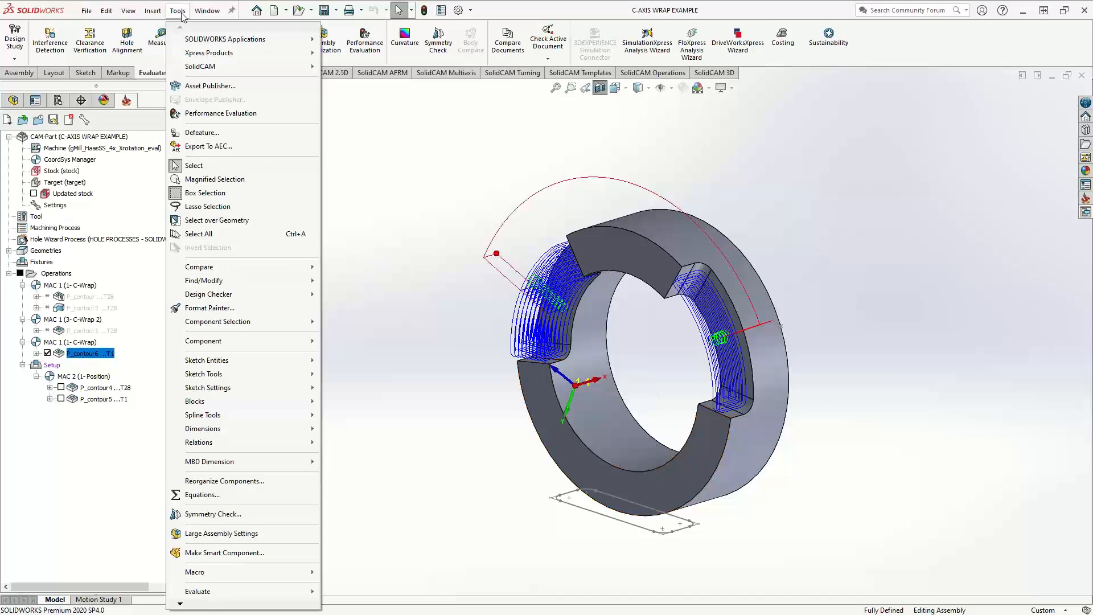
mouse_move(205, 66)
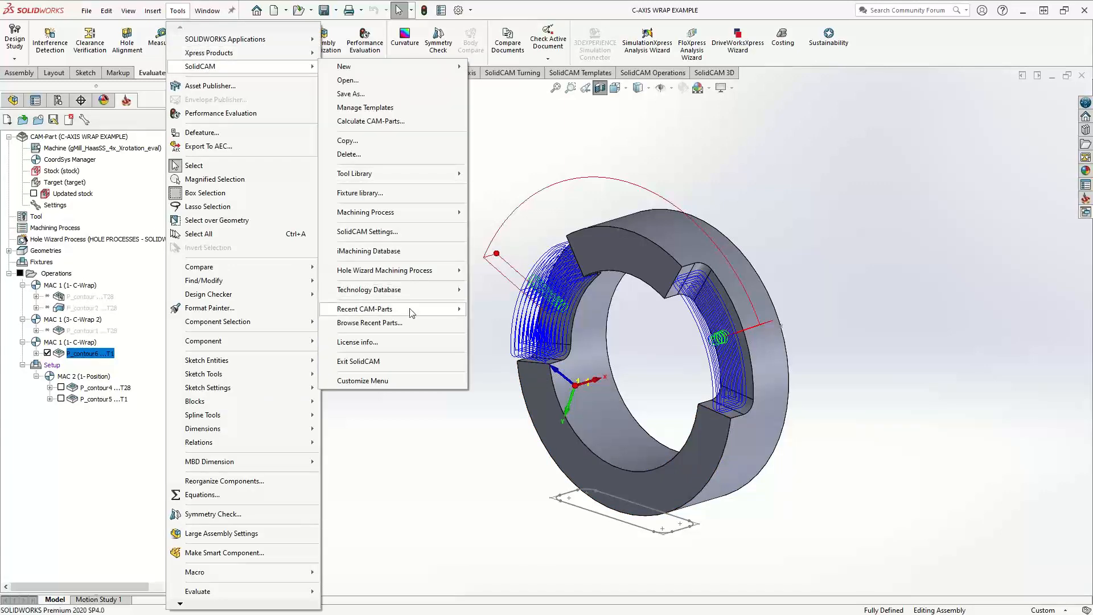
mouse_move(411, 310)
click(783, 323)
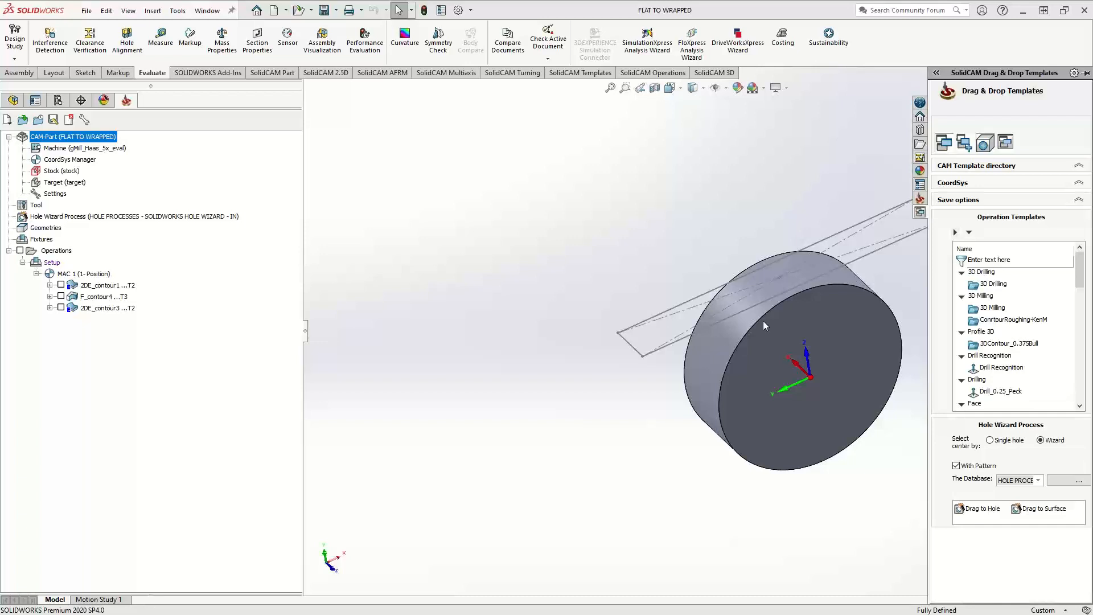
middle_drag(763, 320, 622, 410)
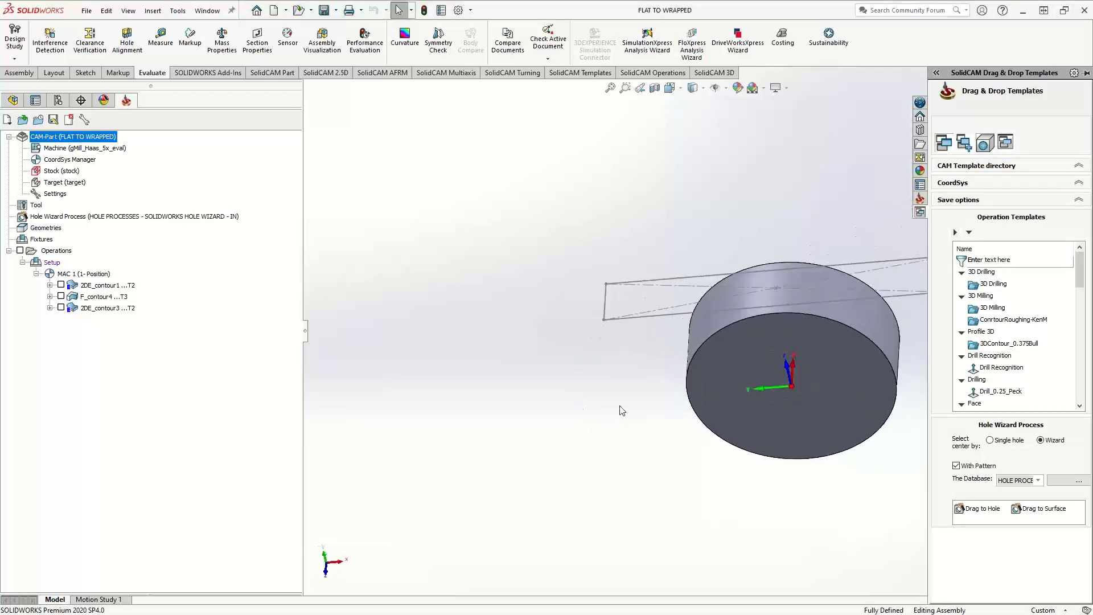
scroll(634, 403, up, 3)
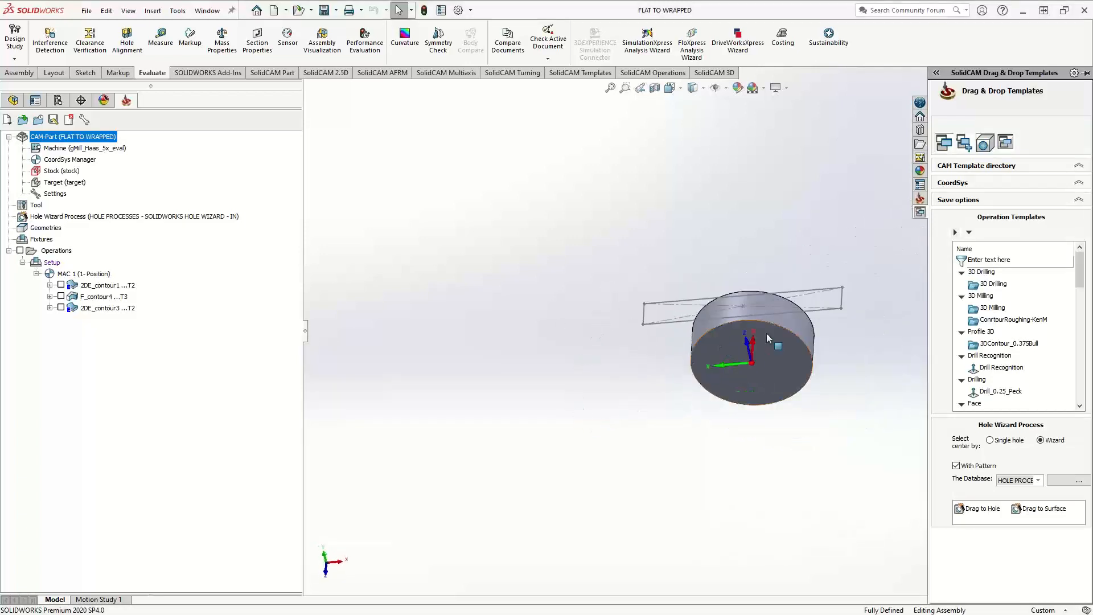
scroll(766, 333, down, 3)
middle_drag(720, 320, 657, 337)
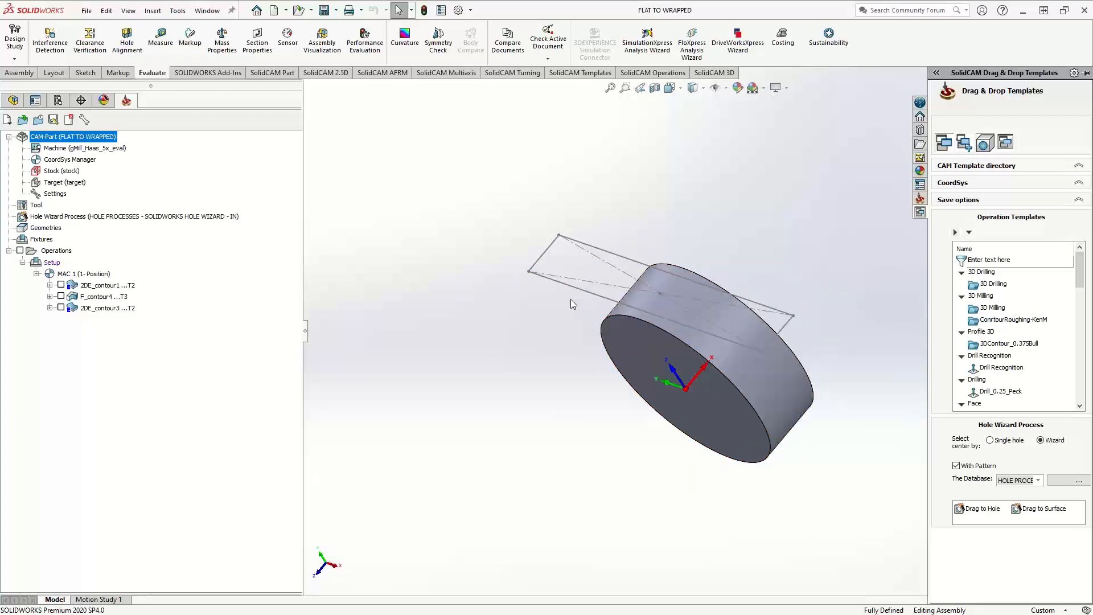
Edit the DesignModel component in the assembly and show Sketch3, which holds the flat text
click(12, 100)
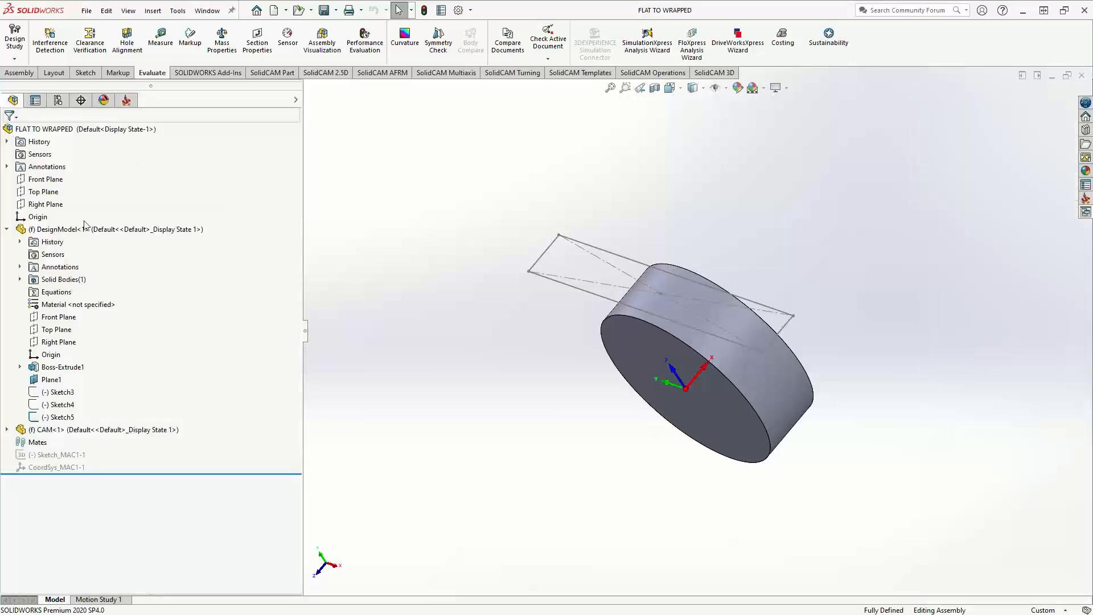
click(64, 230)
right_click(66, 230)
click(231, 353)
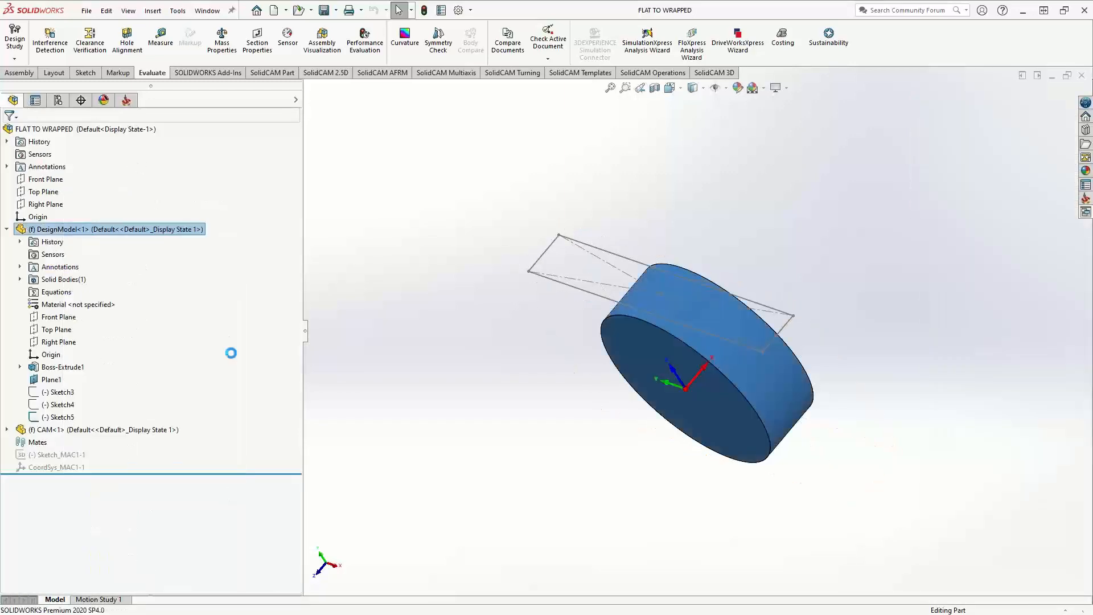
right_click(61, 393)
click(469, 384)
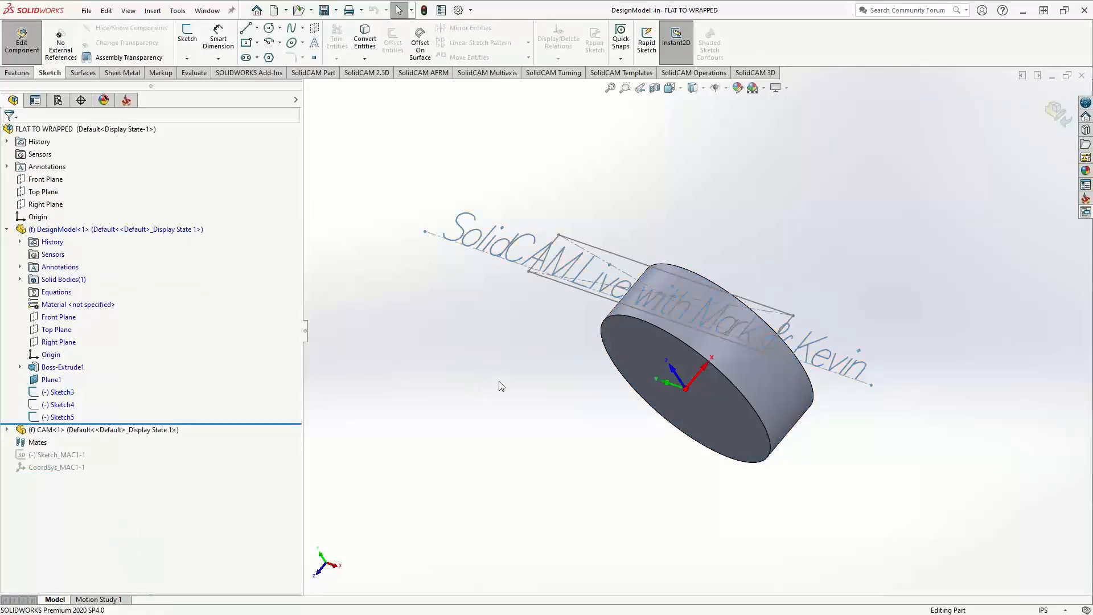
Finish editing the DesignModel component and return to the CAM operations tree
mouse_move(500, 383)
middle_down()
mouse_move(539, 361)
mouse_move(542, 346)
middle_up()
click(22, 43)
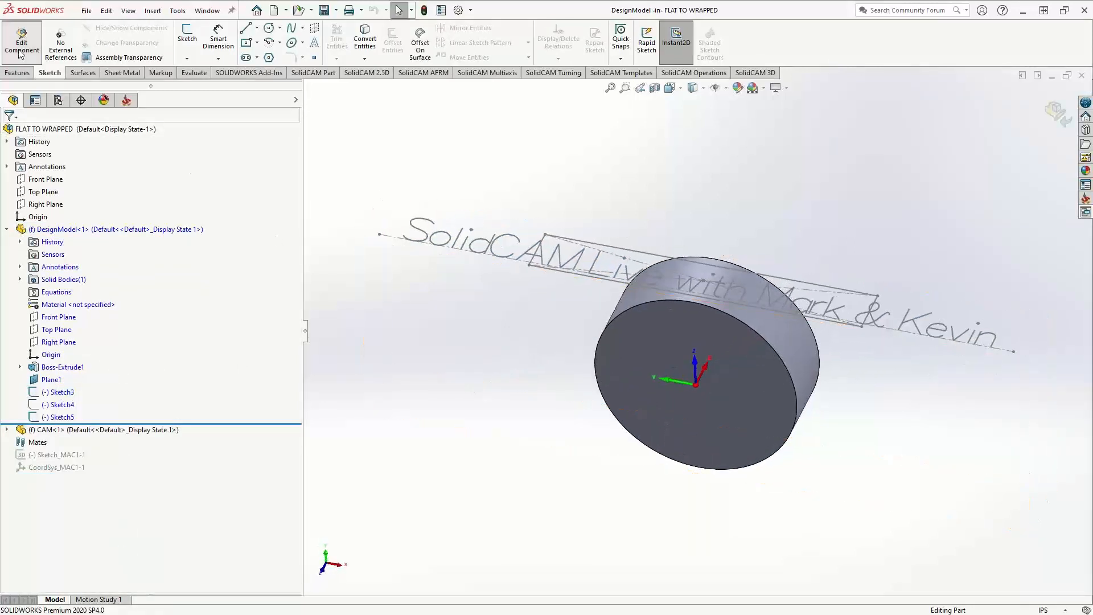
mouse_move(550, 310)
middle_down()
mouse_move(546, 322)
mouse_move(564, 319)
middle_up()
click(126, 101)
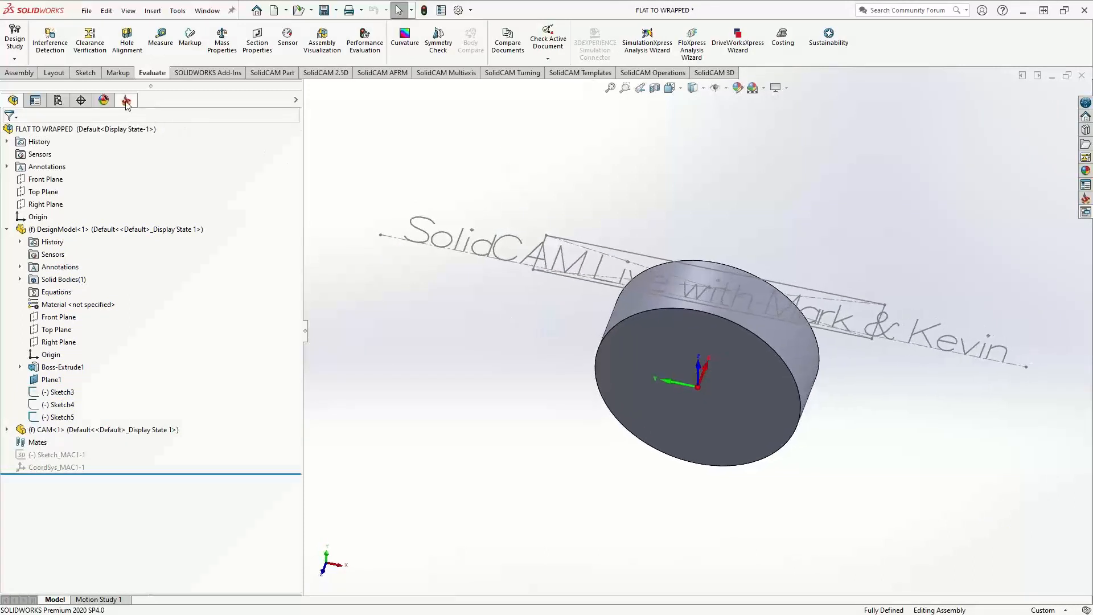
Try to open the existing 2DE_contour1 engraving operation for editing and exit its geometry display
double_click(102, 284)
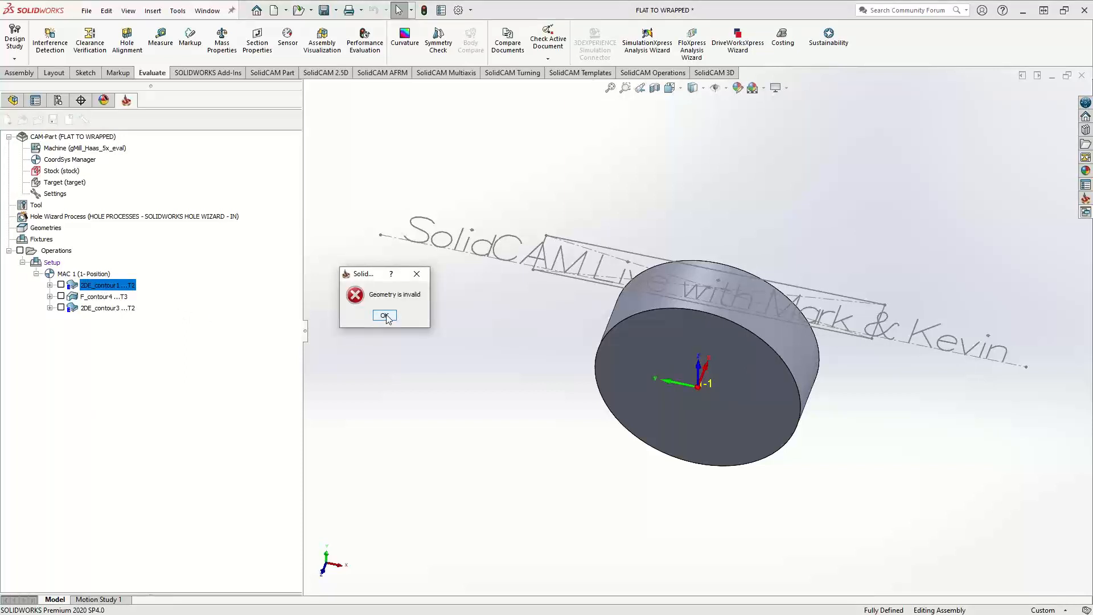
click(385, 315)
key(Return)
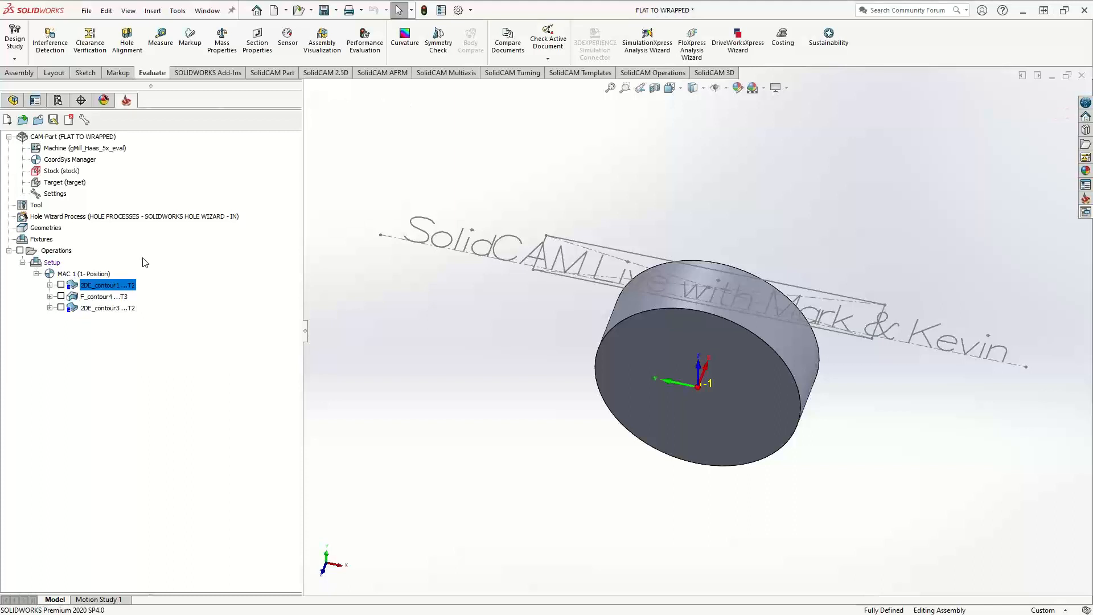
double_click(85, 284)
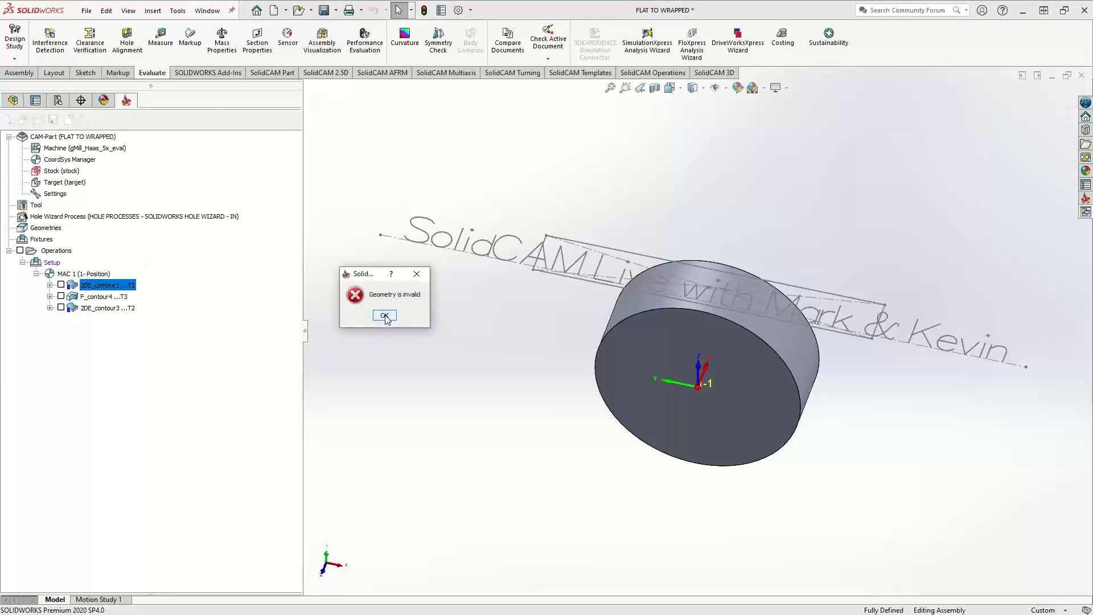
click(385, 316)
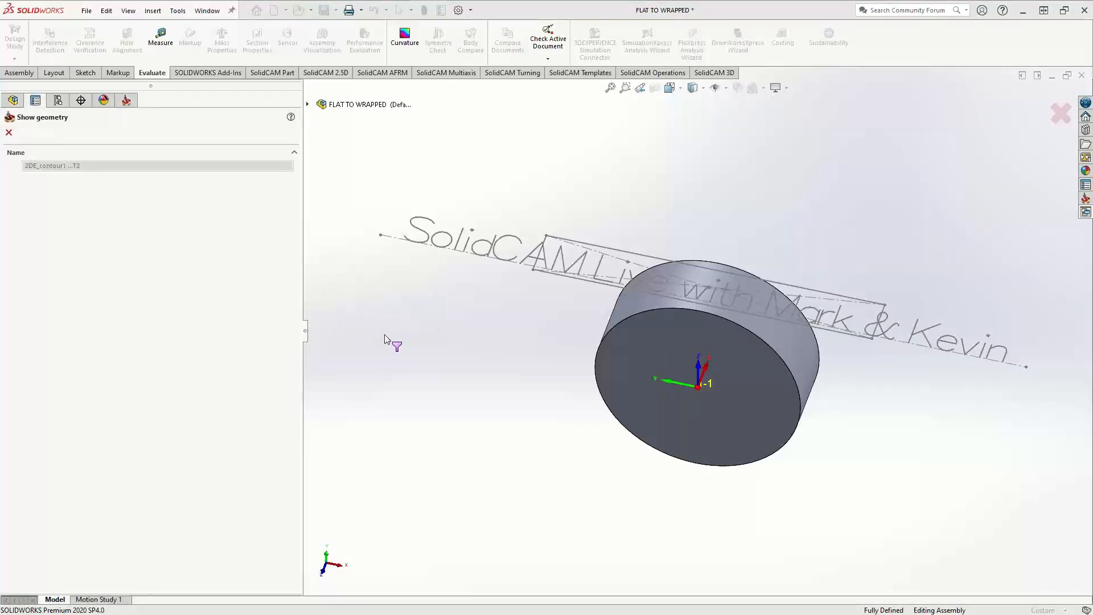
click(8, 132)
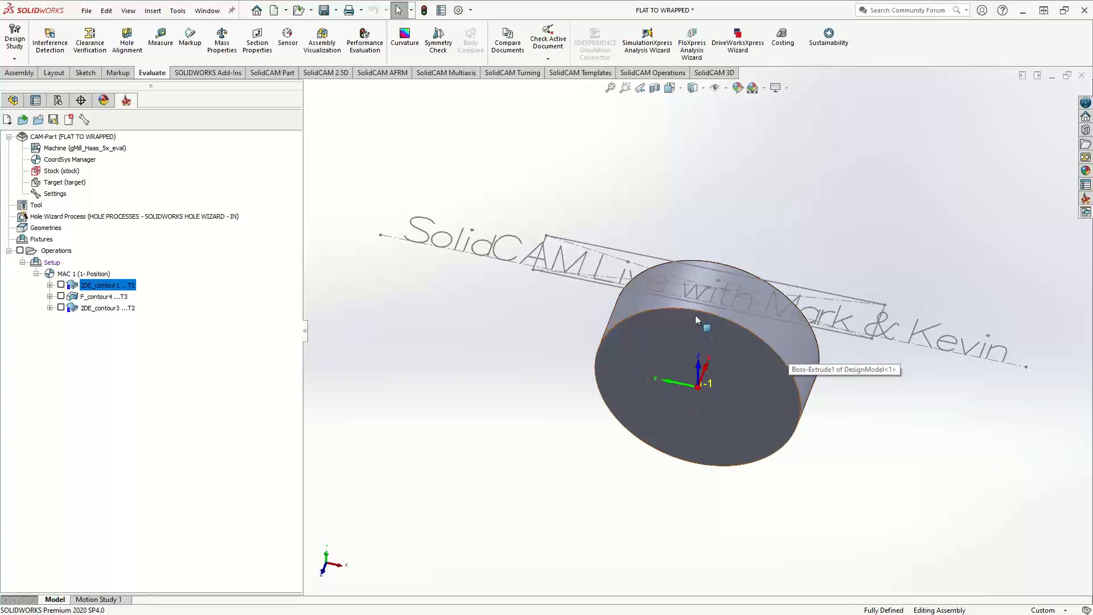
double_click(84, 285)
click(385, 314)
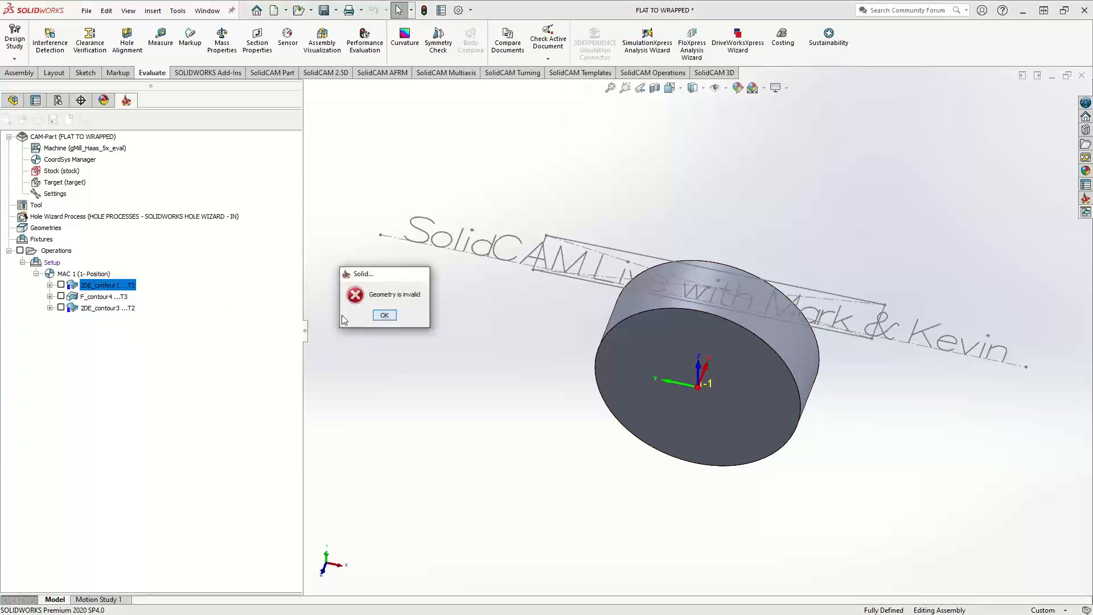
click(9, 132)
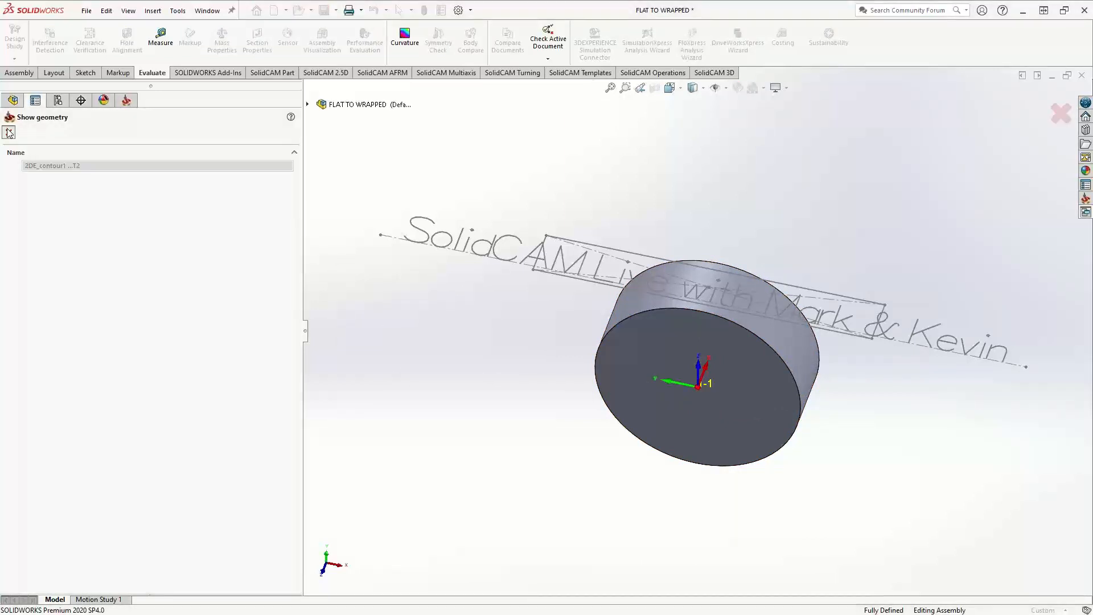
click(50, 285)
click(50, 285)
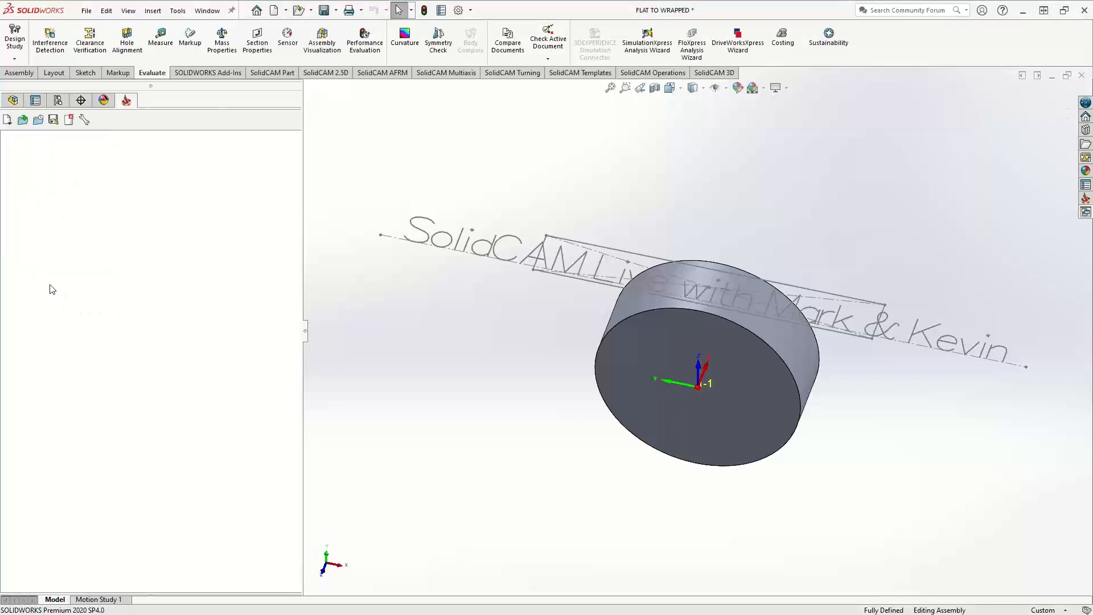
Add a new Engraving milling operation following 2DE_contour3 in the MAC 1 (1- Position) setup
right_click(98, 310)
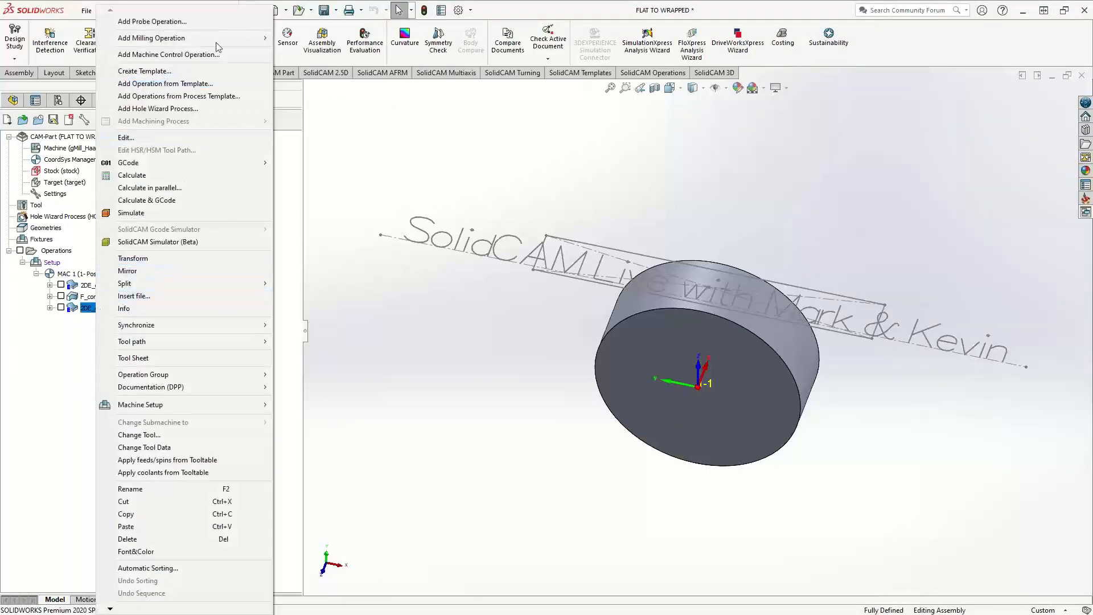
mouse_move(217, 42)
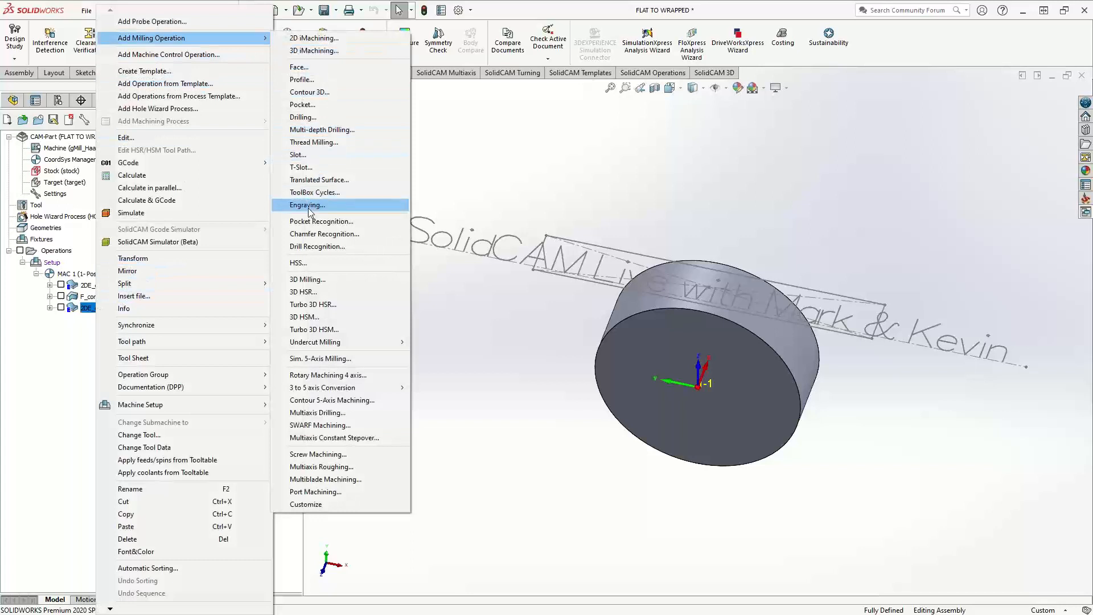
click(309, 208)
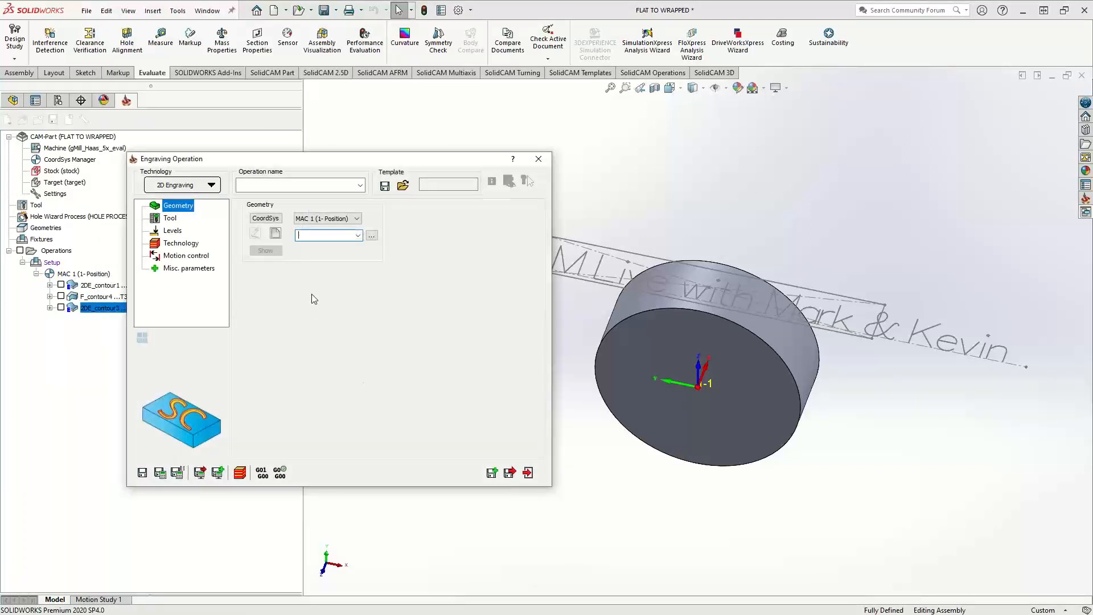
Define a new flat geometry for the engraving by selecting the whole sketch text string as multi-chain text
click(278, 237)
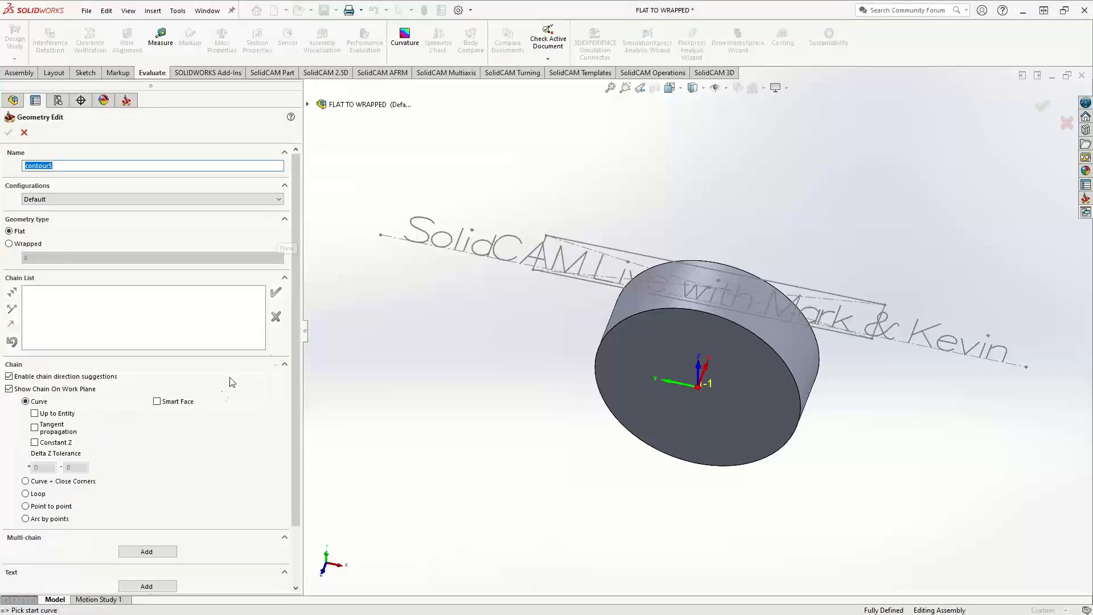
click(169, 486)
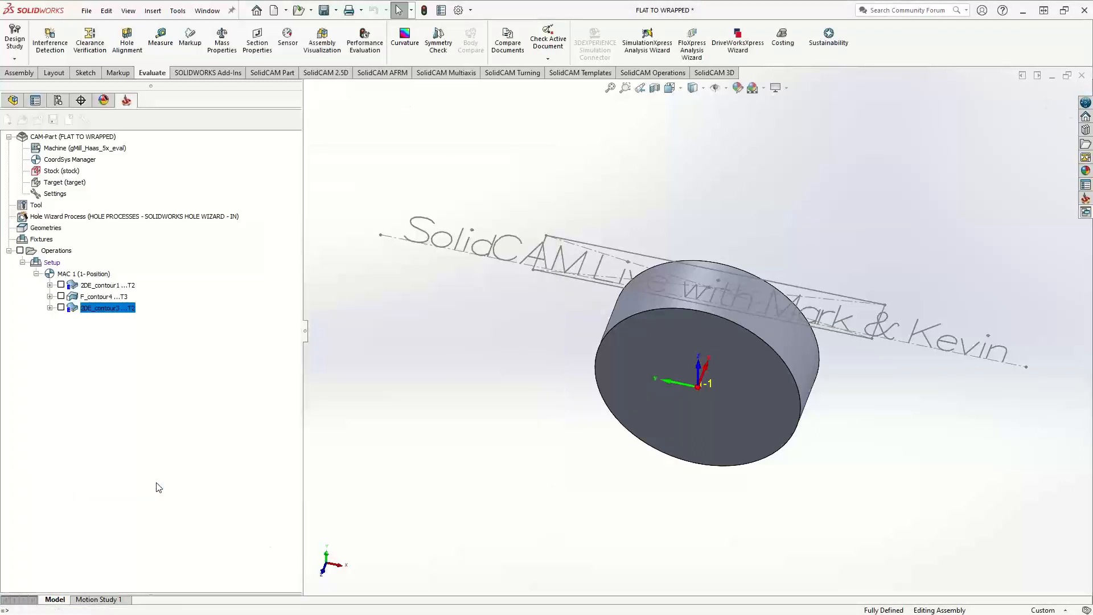
click(26, 221)
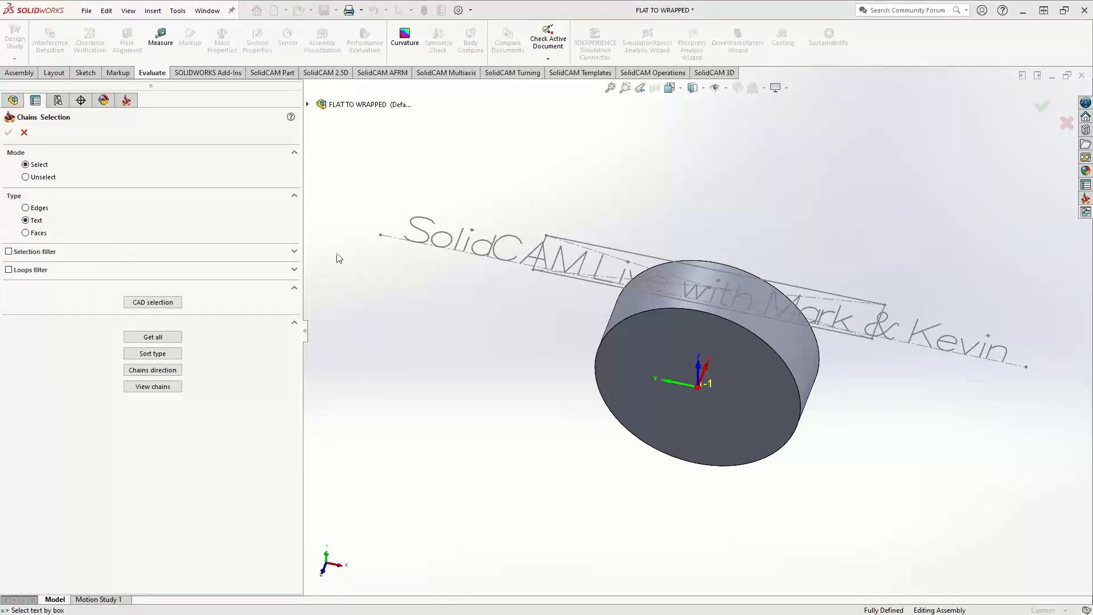
click(409, 227)
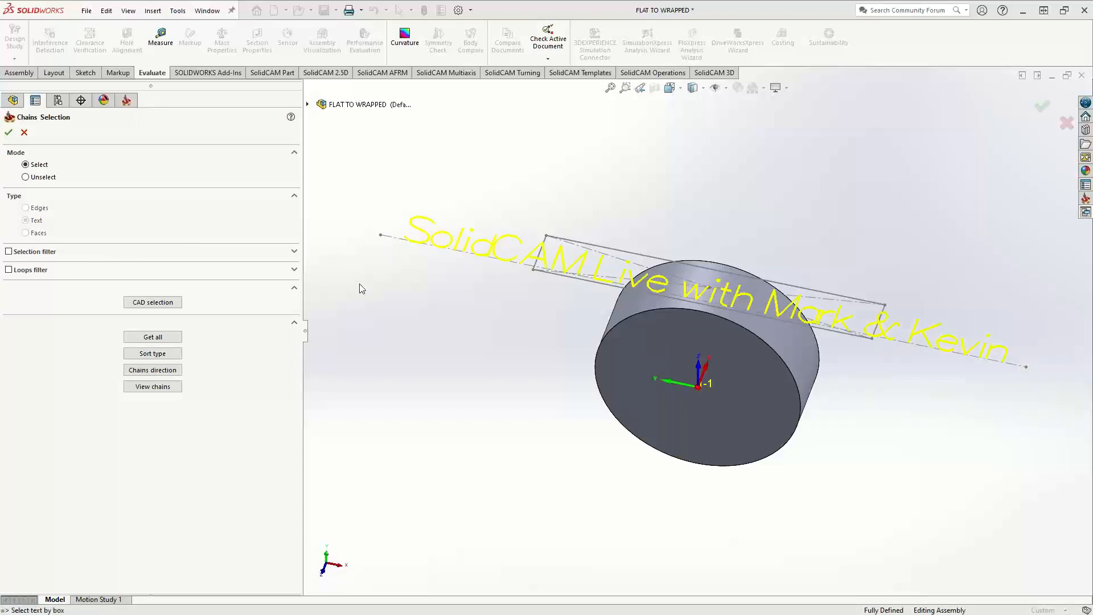
click(9, 132)
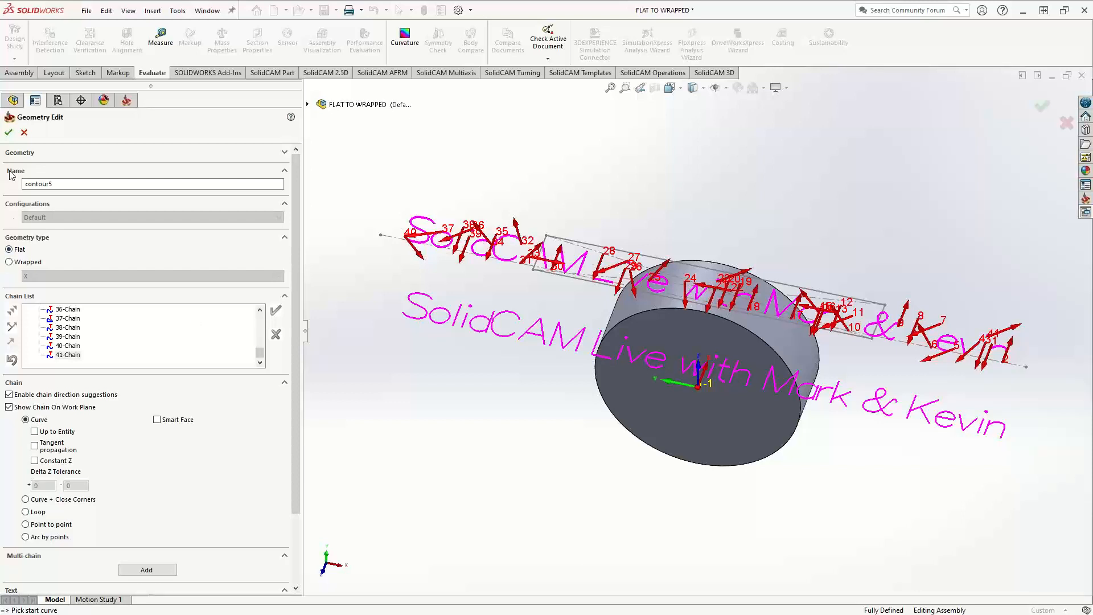
click(9, 132)
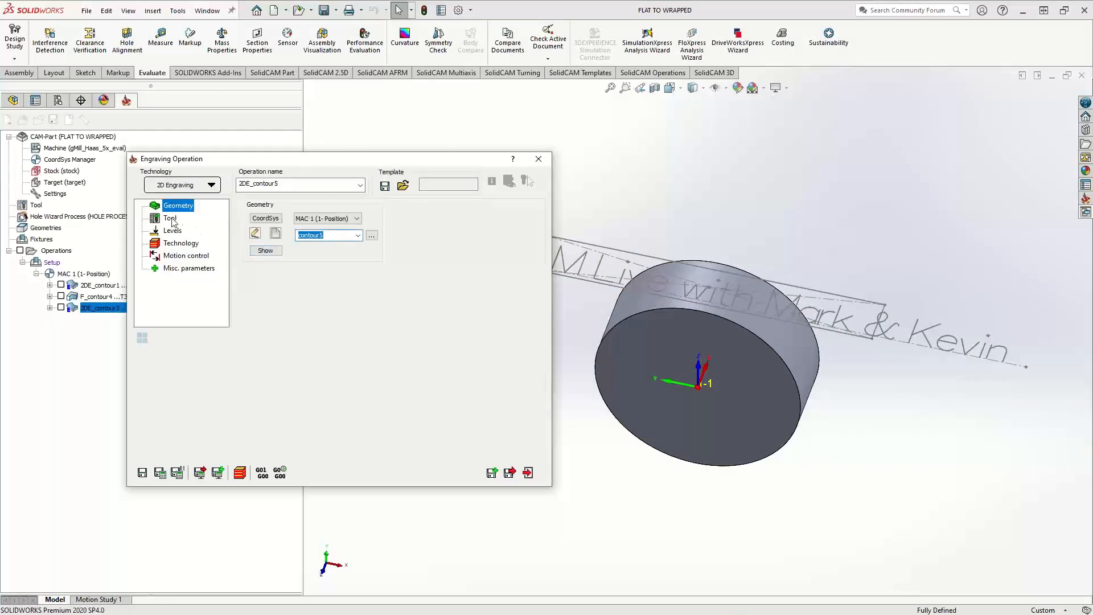
Assign tool 2, the 0.375 inch 90-degree chamfer tool, to the engraving operation
click(171, 218)
click(305, 377)
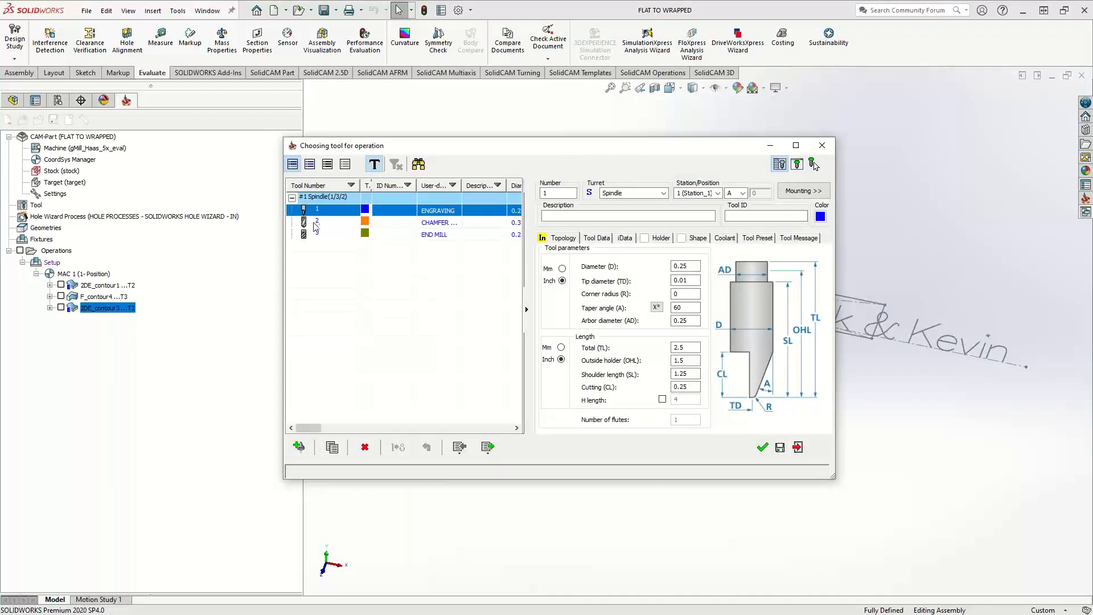
click(766, 449)
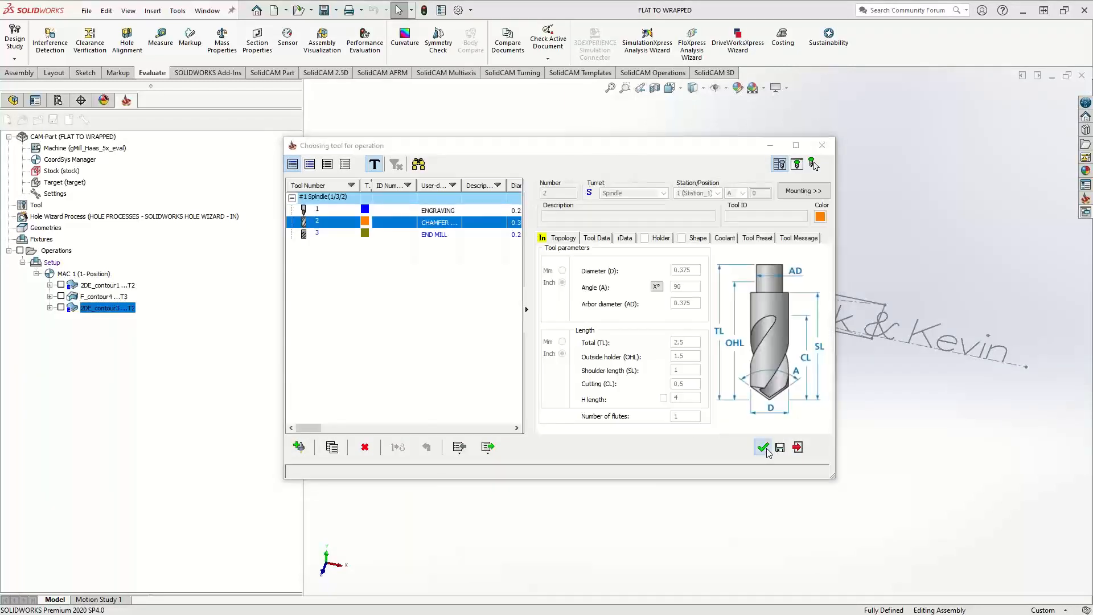
Set the engraving's milling levels to a user-defined upper level of 3 and an engraving depth of .01
click(165, 230)
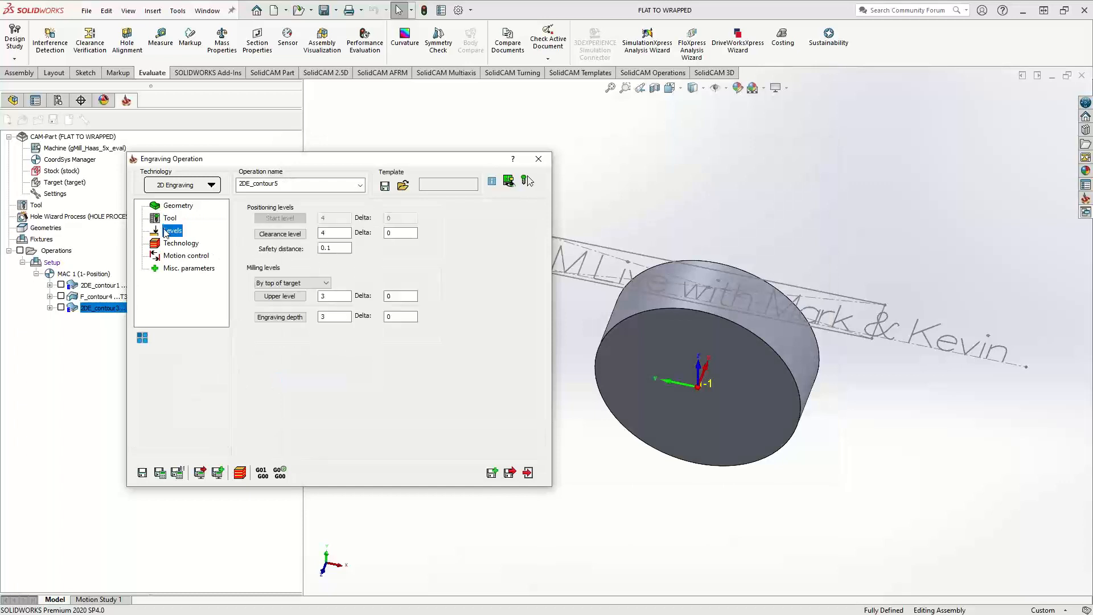
click(280, 296)
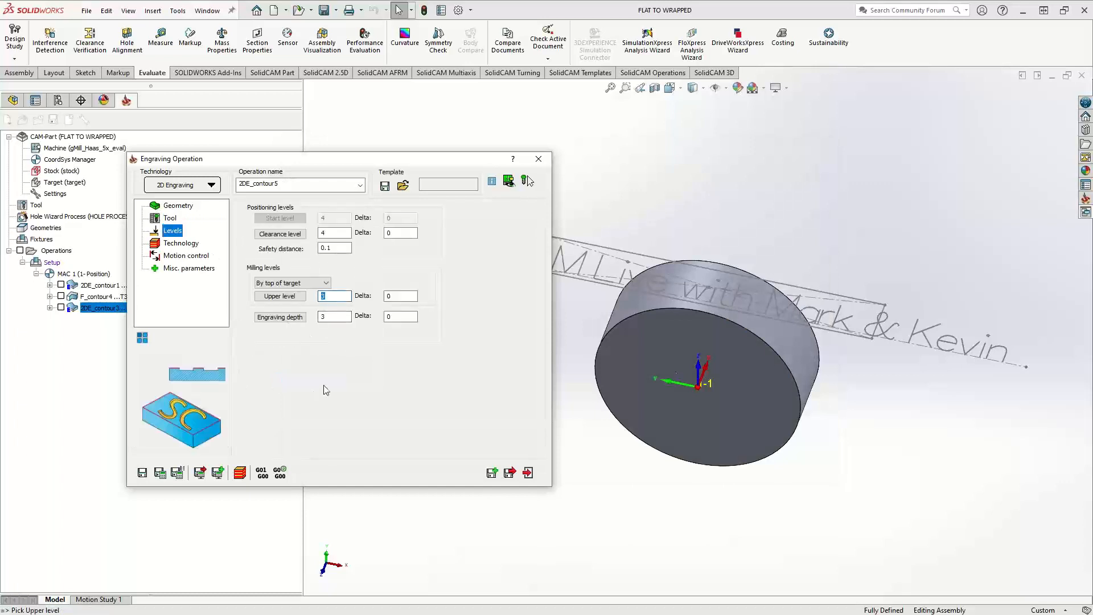
mouse_move(774, 327)
middle_down()
mouse_move(780, 261)
mouse_move(729, 214)
mouse_move(719, 370)
middle_up()
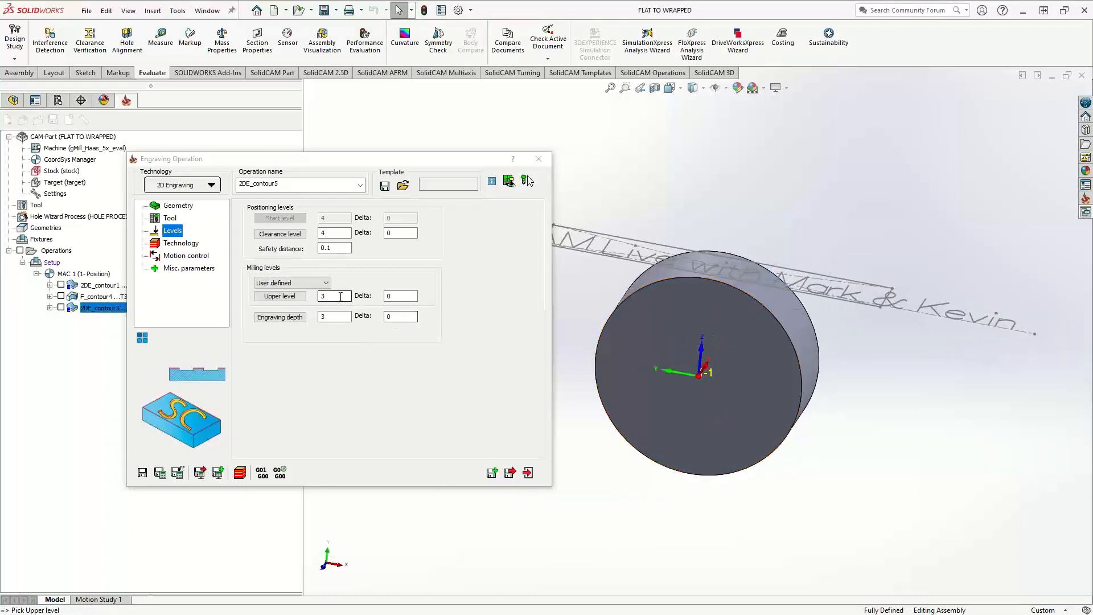
click(289, 371)
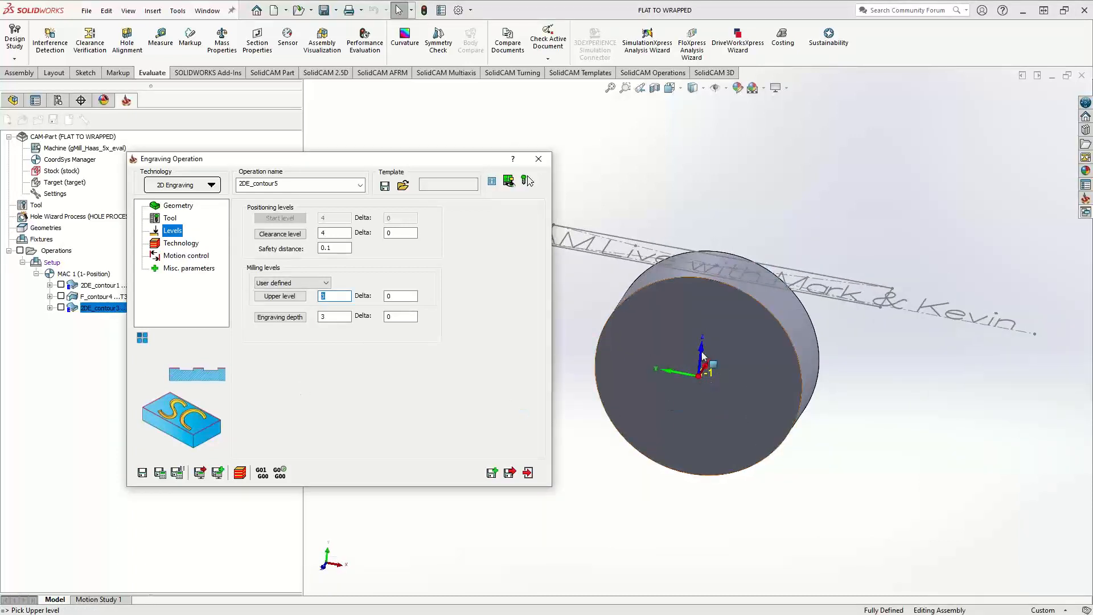
double_click(338, 315)
text(.01)
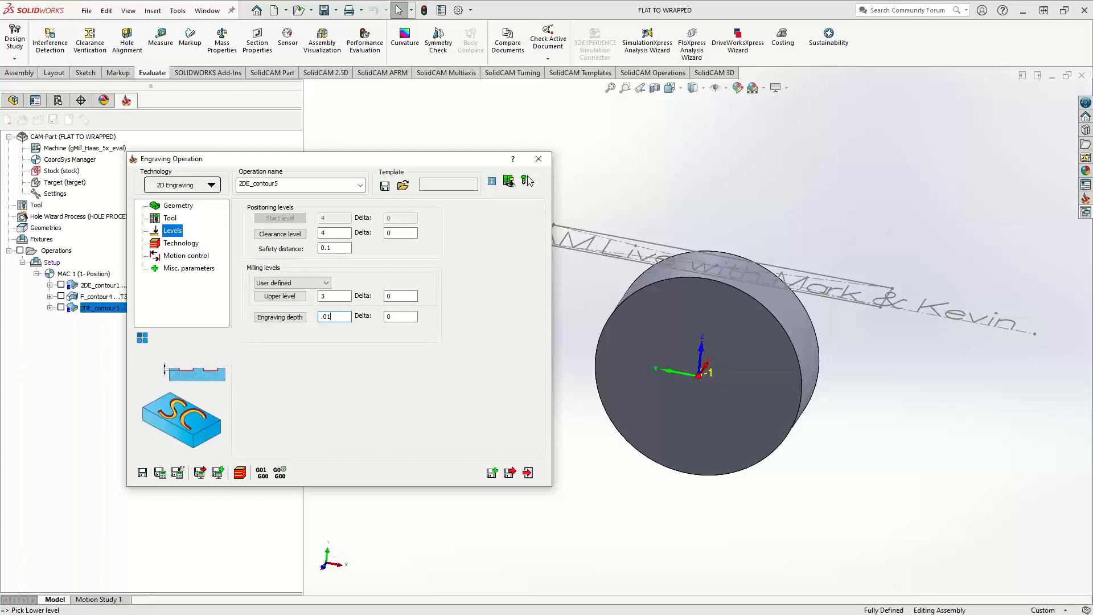
Set the engraving's tool side to Center in the technology settings
click(177, 243)
click(295, 249)
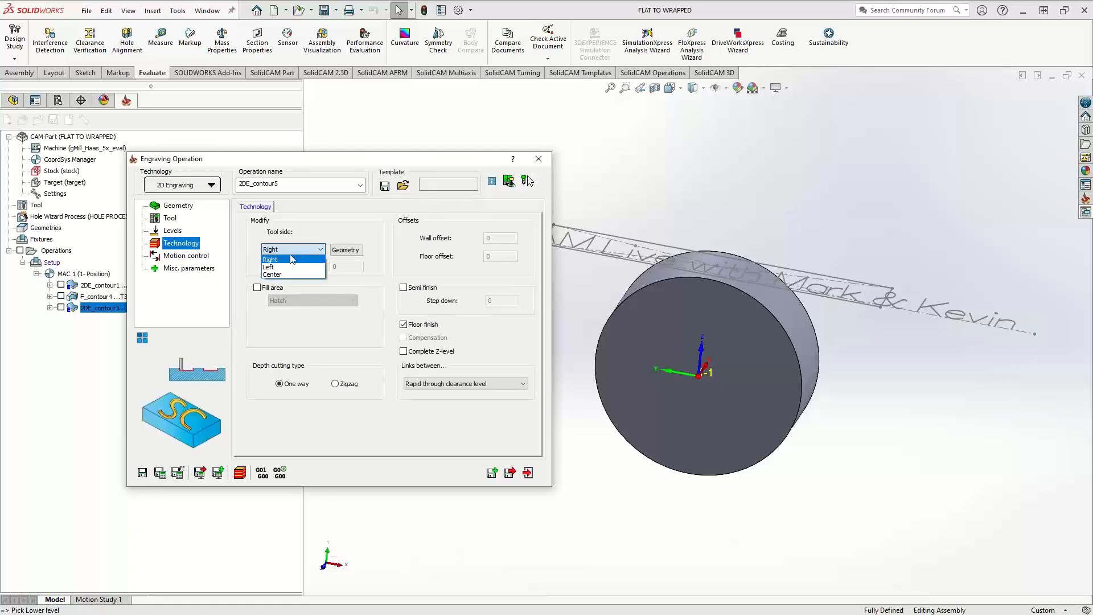
click(282, 271)
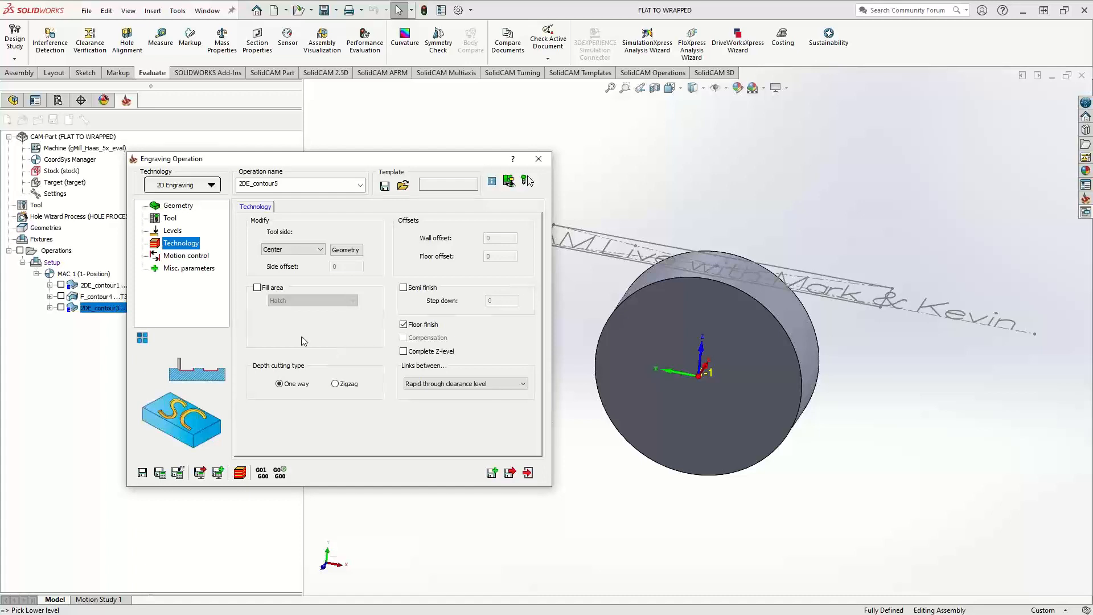
Enable 4th-axis motion control wrapped on Diameter, keeping center plane 0, diameter 6 and the axis parallel to X
click(172, 257)
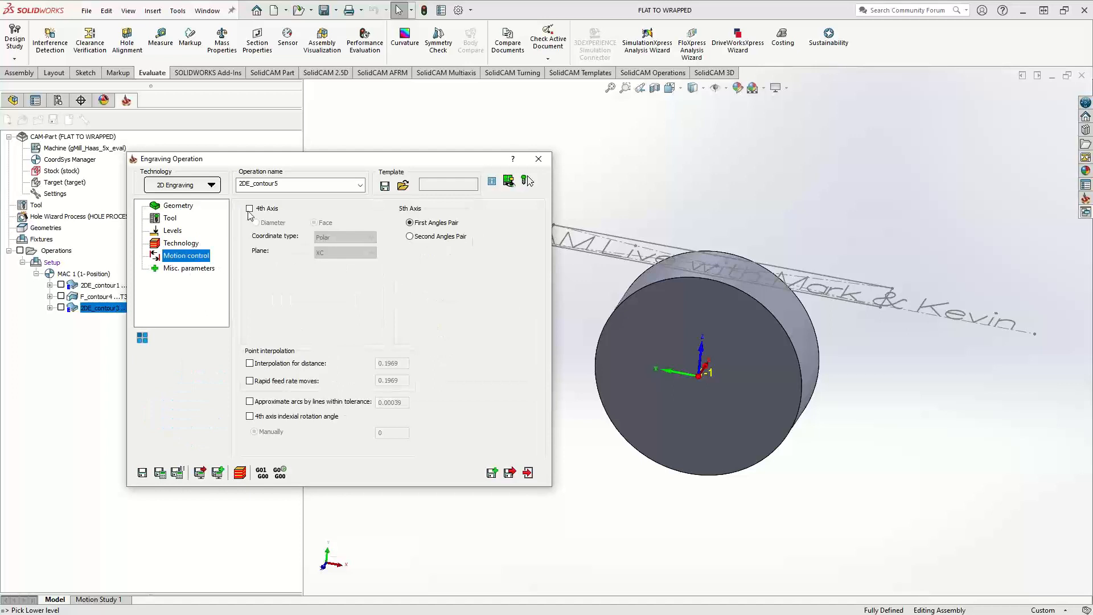
click(250, 209)
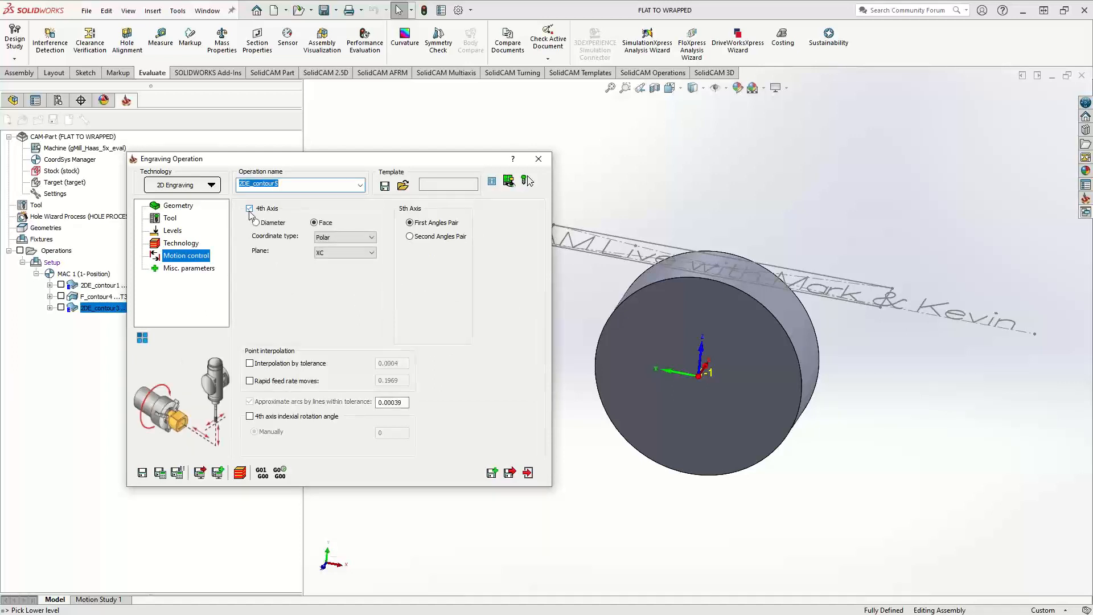
click(257, 224)
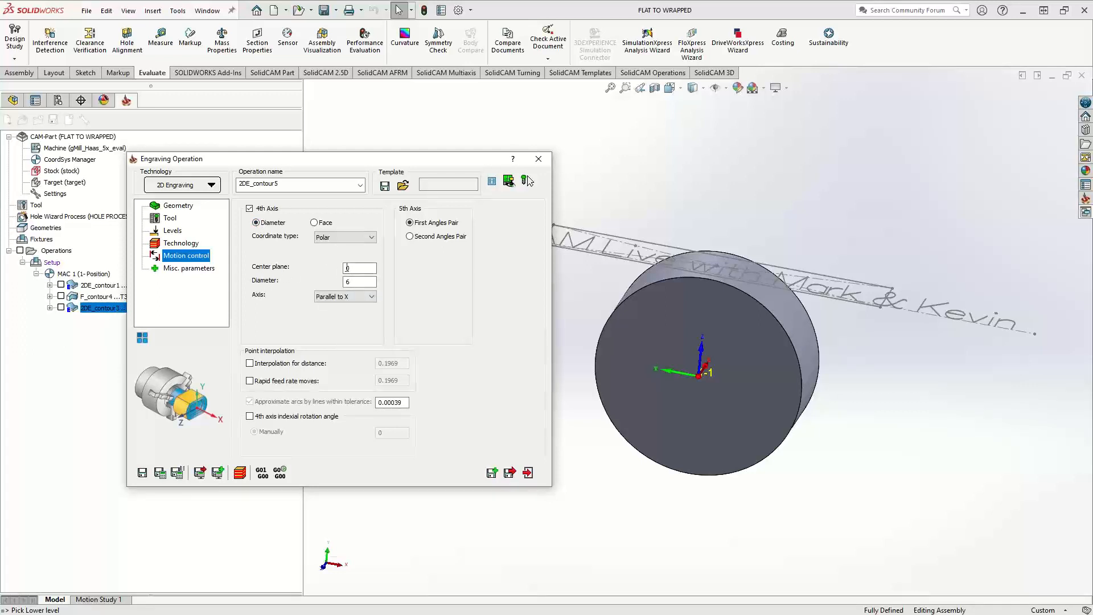
click(347, 268)
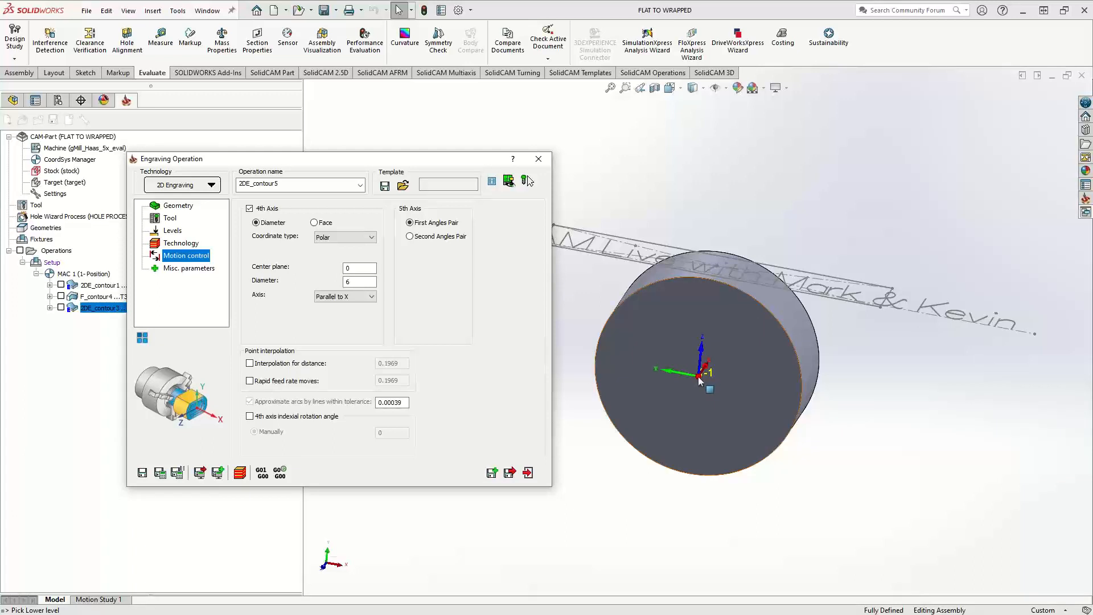
double_click(356, 282)
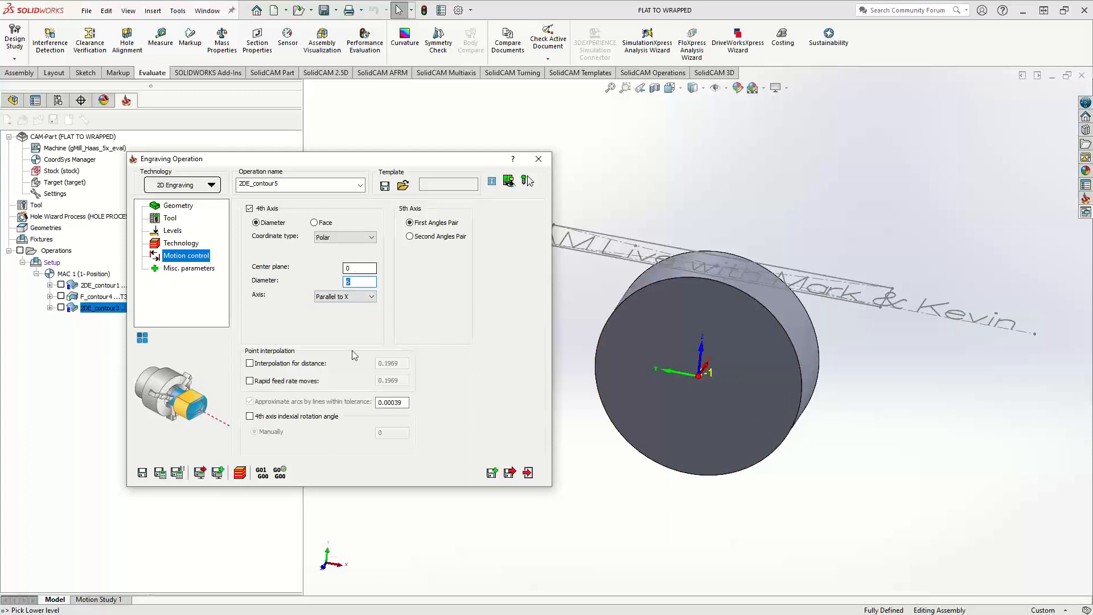
Try to save and calculate the new engraving operation
click(160, 473)
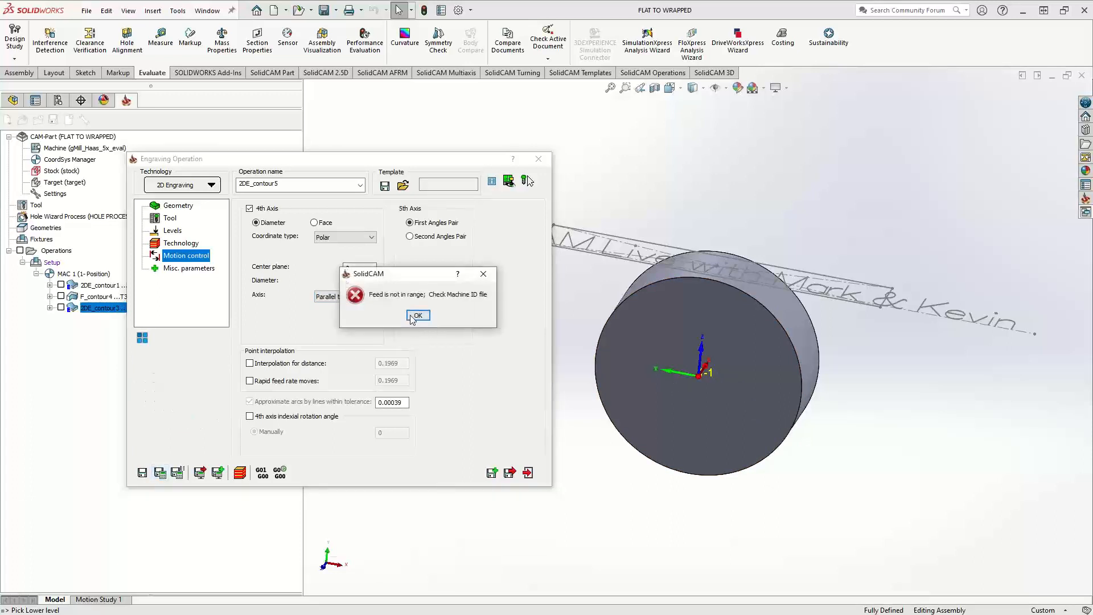
click(417, 316)
click(417, 315)
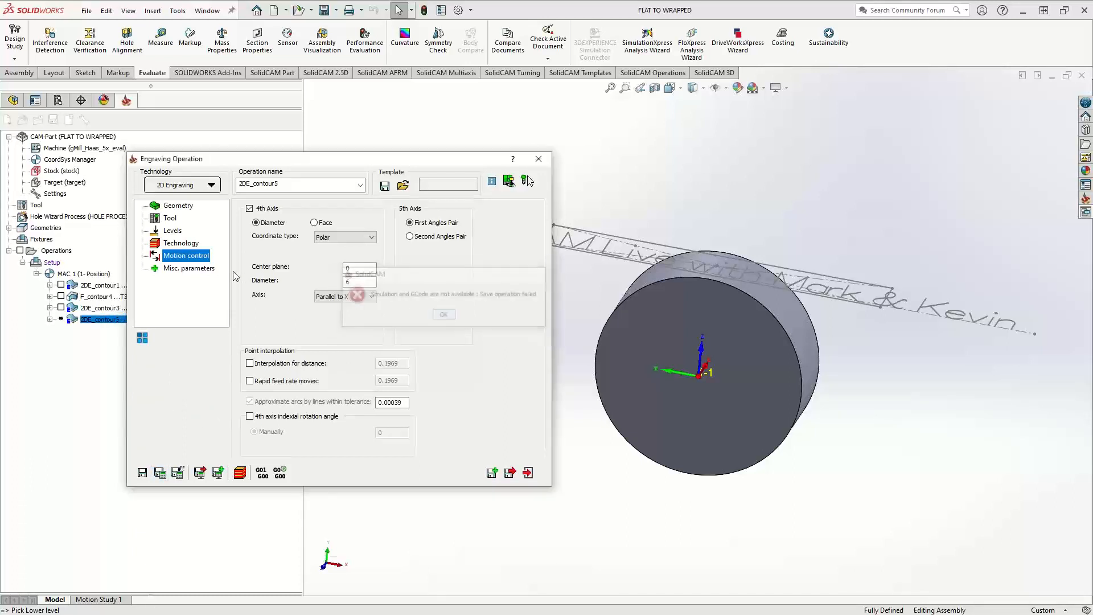
Set Feed XY to 60 inch/min with the separate finish feed turned off, and save and calculate the engraving
click(170, 218)
click(272, 212)
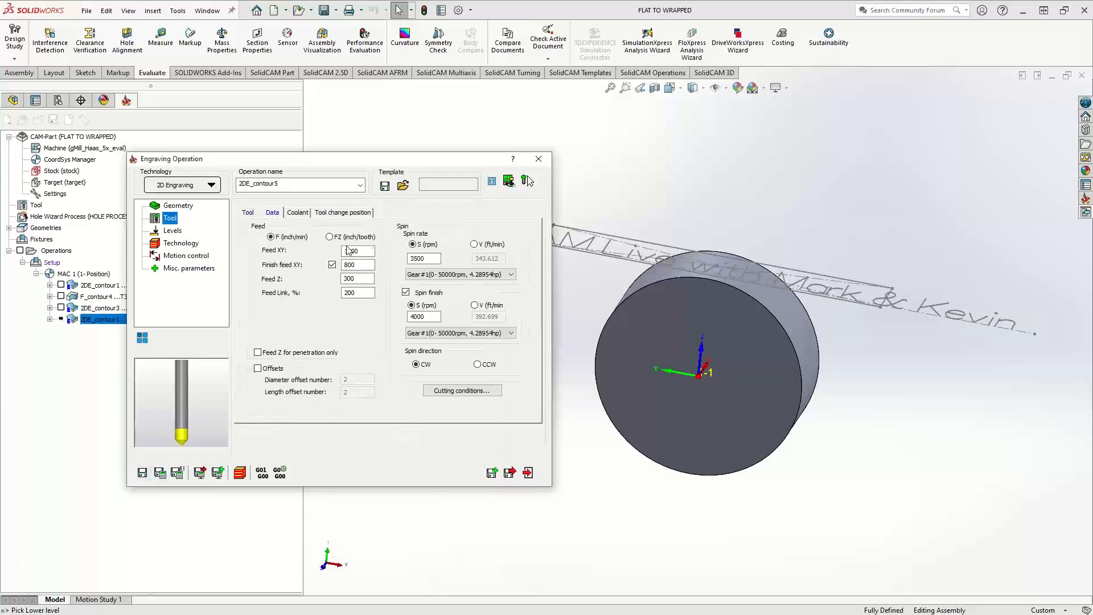
double_click(349, 250)
text(60)
click(332, 264)
click(160, 473)
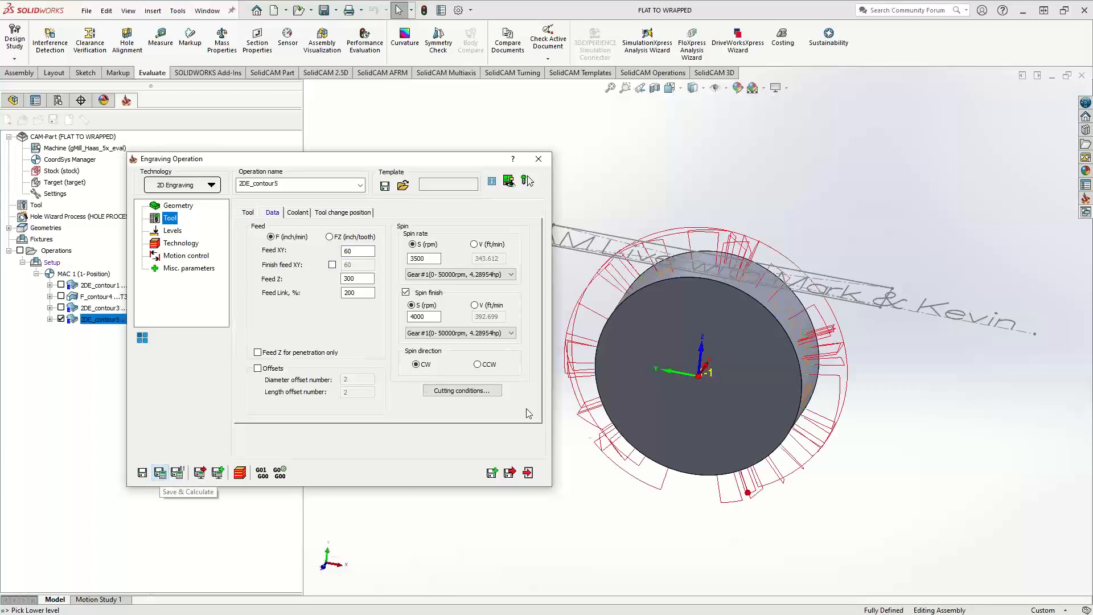
Exit the engraving operation and turn off the toolpath display of 2DE_contour5, leaving the 2DE_contour1 toolpath hidden as well
mouse_move(672, 281)
middle_down()
mouse_move(616, 285)
mouse_move(779, 353)
mouse_move(750, 364)
mouse_move(665, 289)
middle_up()
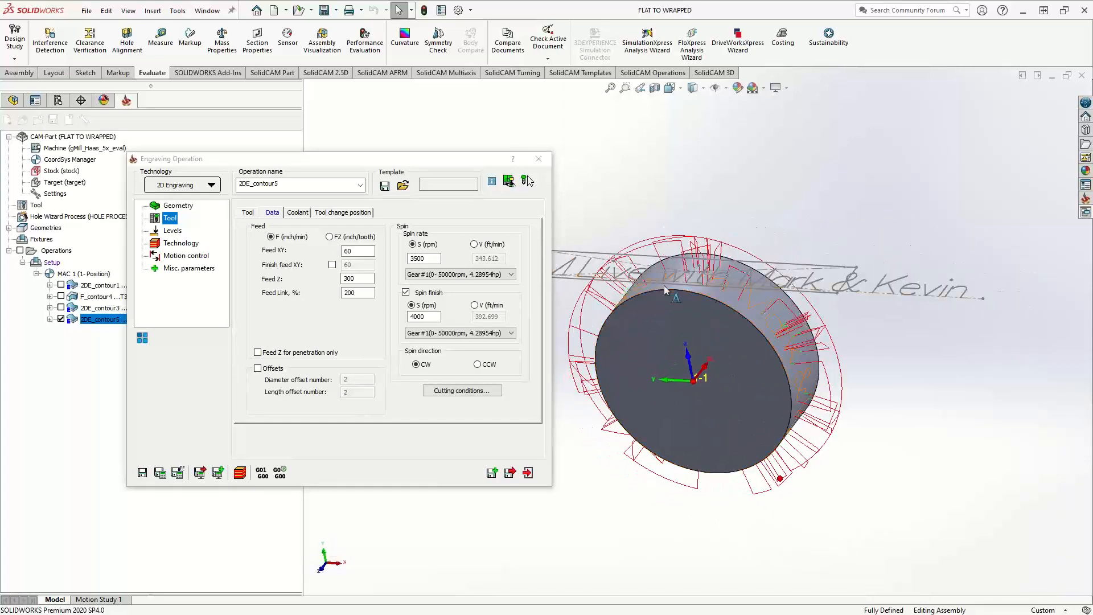
click(528, 472)
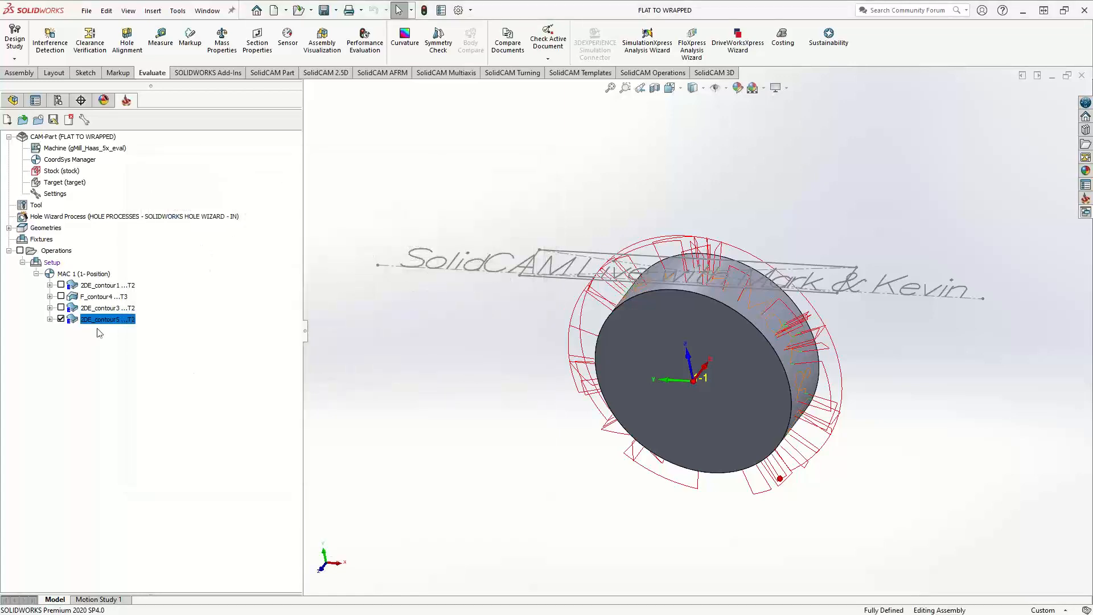
click(60, 320)
click(62, 285)
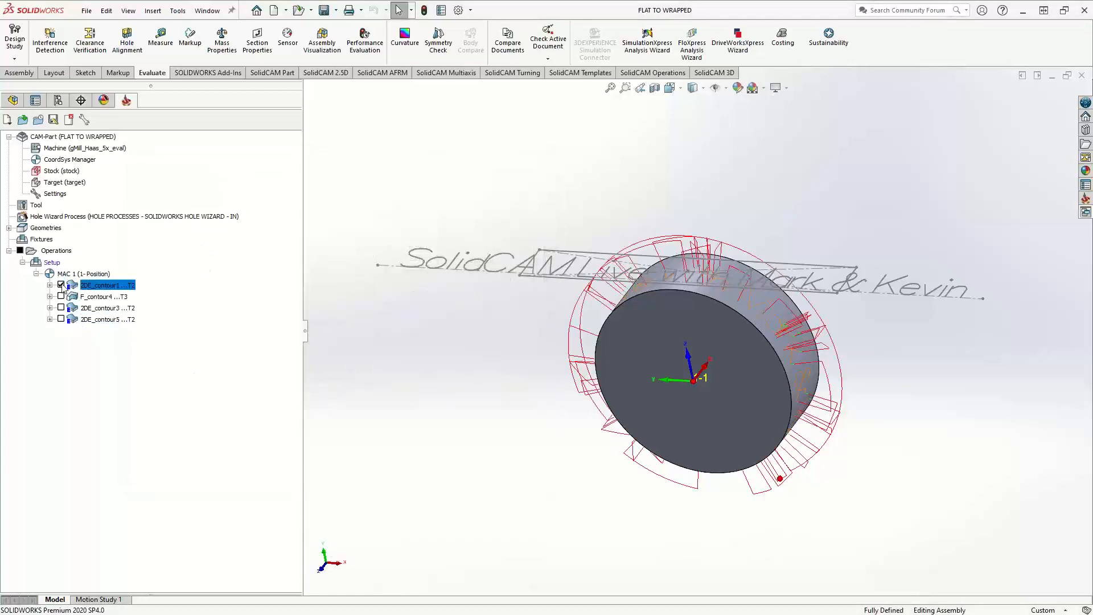
click(62, 285)
Simulate the 2DE_contour1 operation in SolidVerify, view the engraved cylinder and exit the simulation
right_click(81, 286)
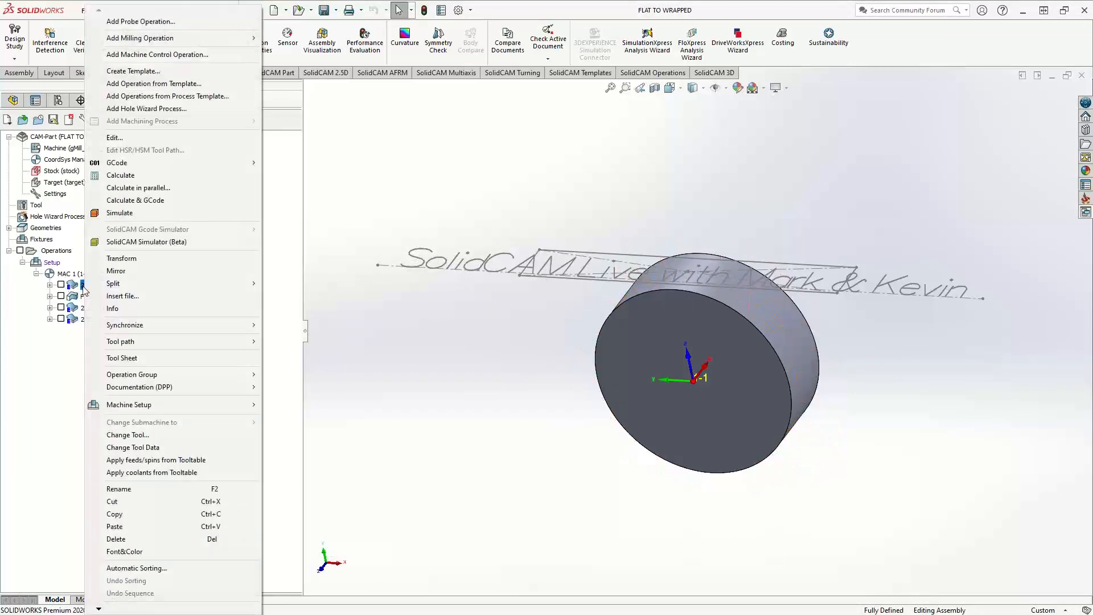
click(122, 211)
click(320, 420)
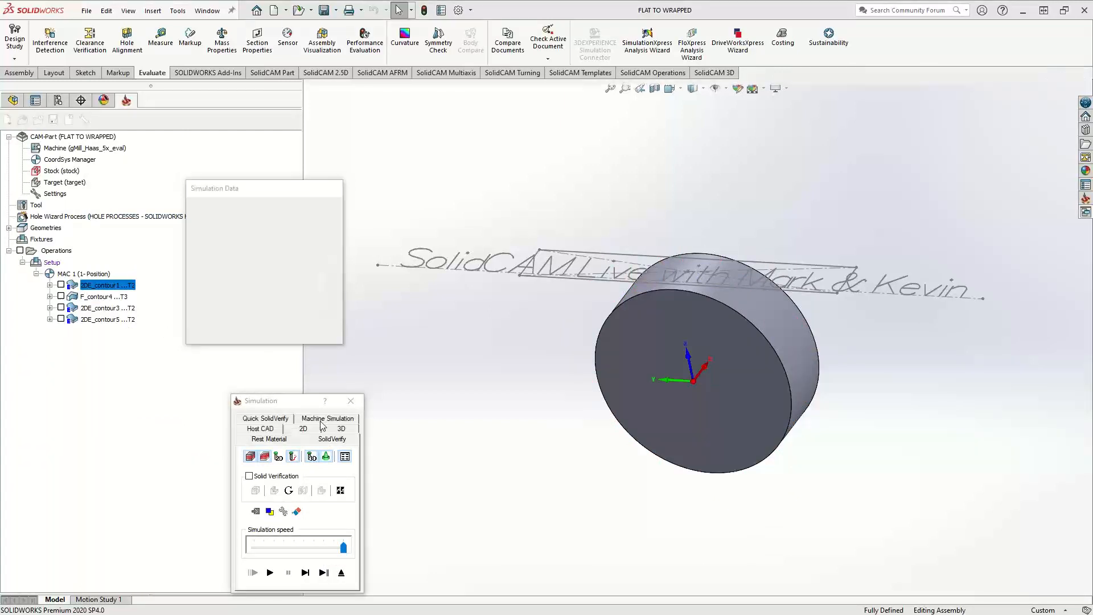
click(270, 572)
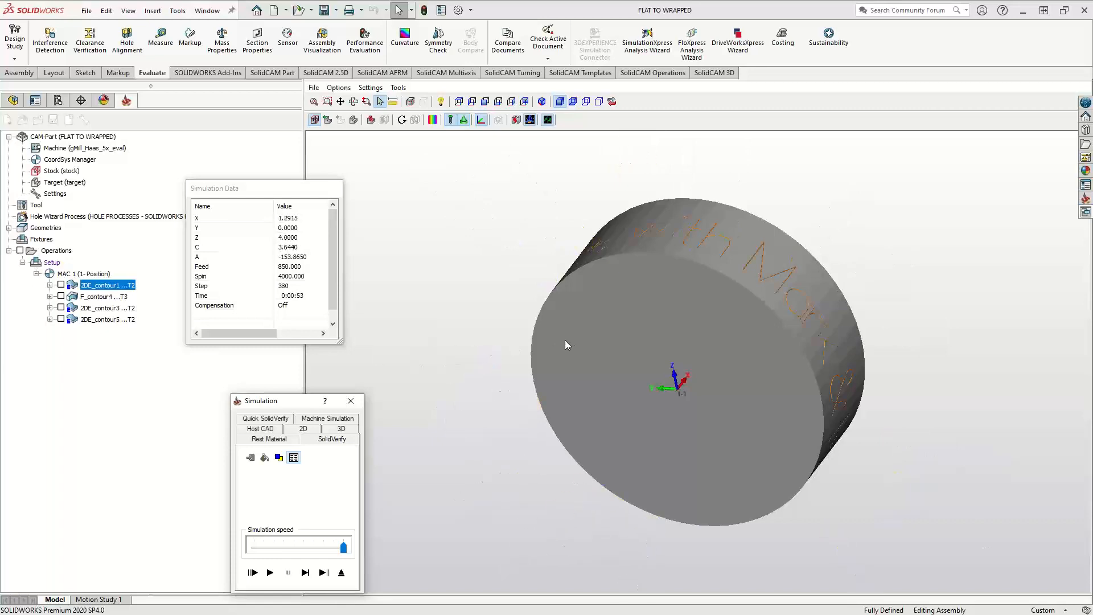
middle_drag(659, 335, 627, 335)
click(341, 572)
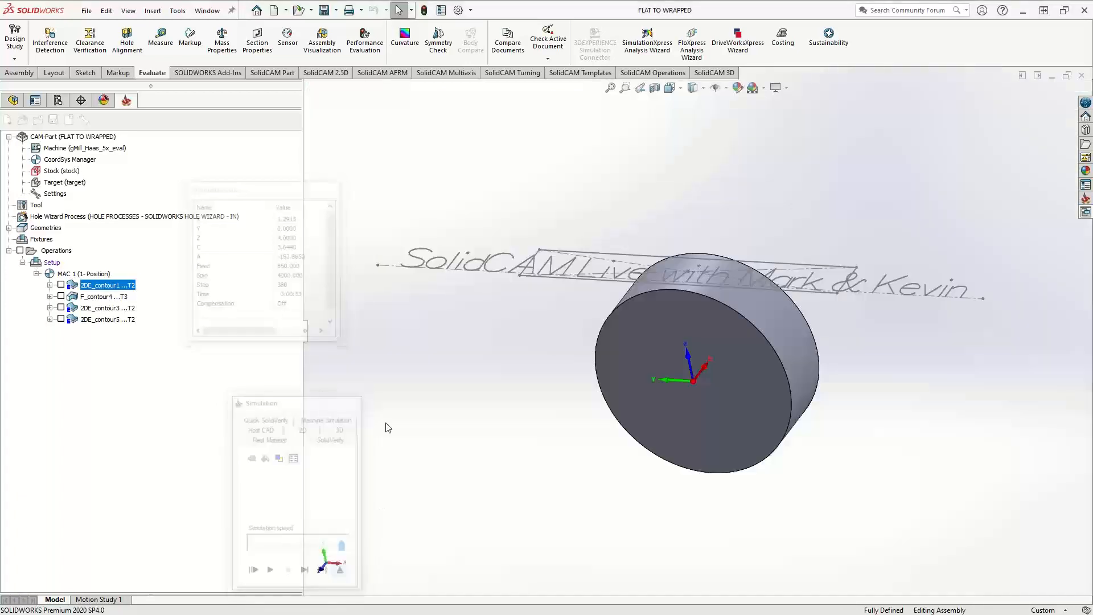
Check the diameter of the cylinder's circular edge and the length of the text sketch's construction baseline
middle_drag(625, 293, 655, 312)
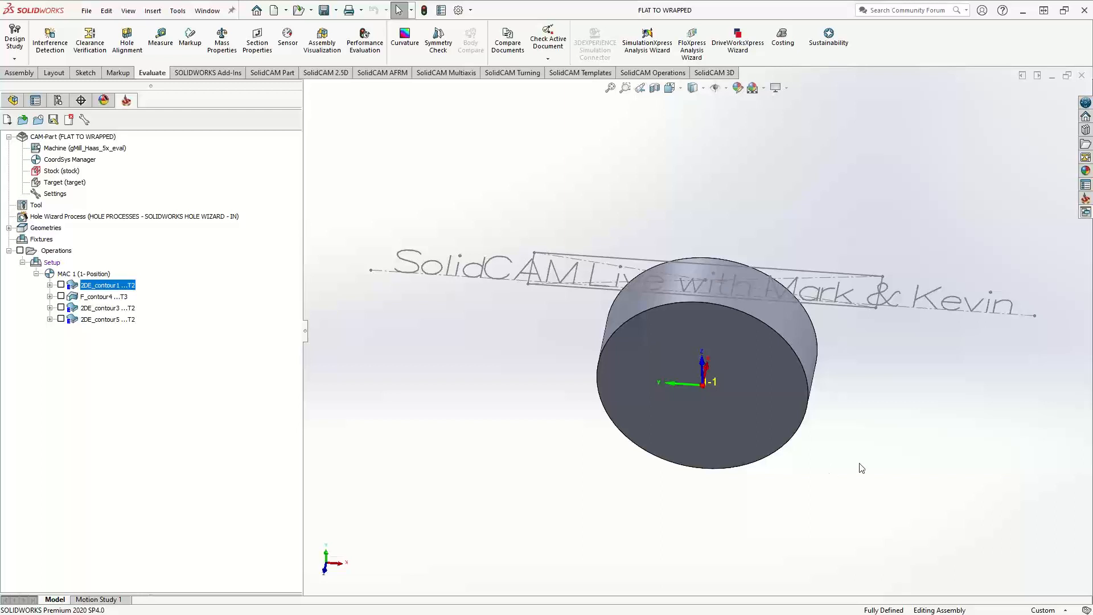
middle_drag(862, 410, 595, 483)
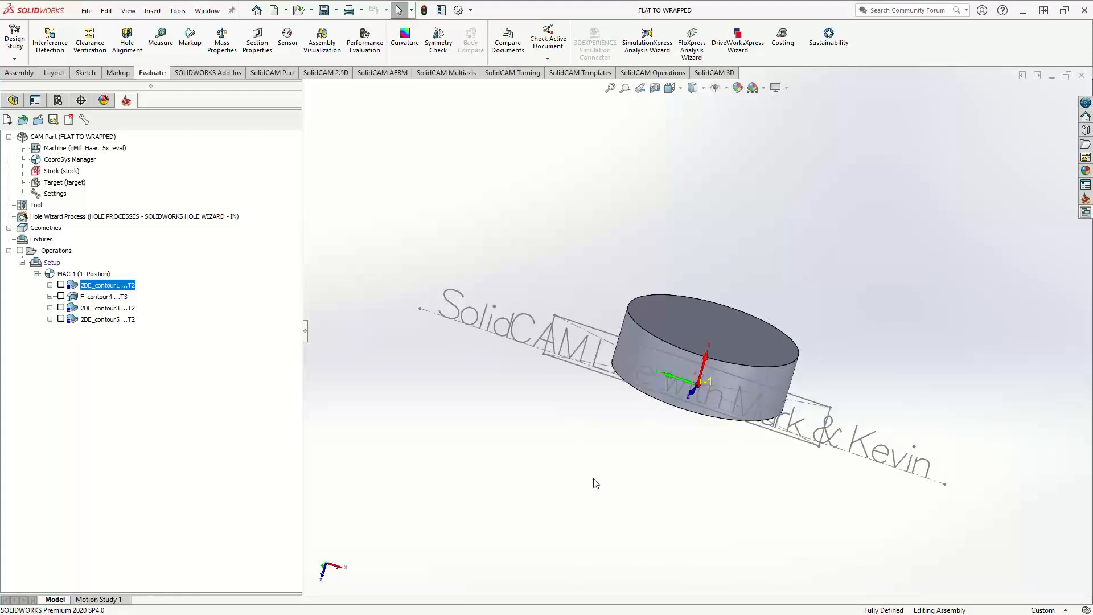
click(774, 367)
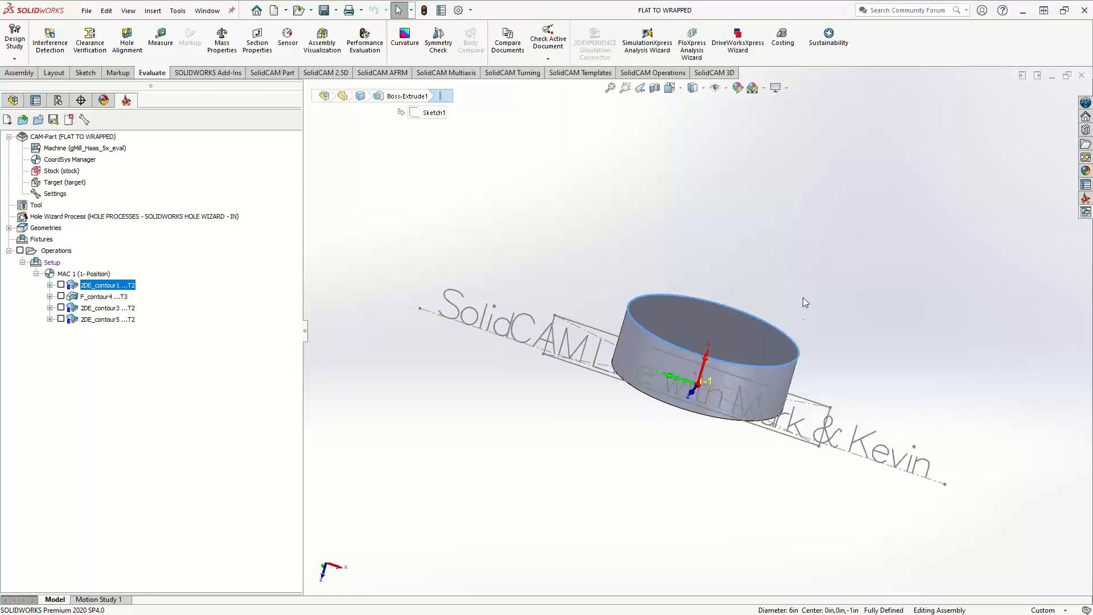
click(431, 314)
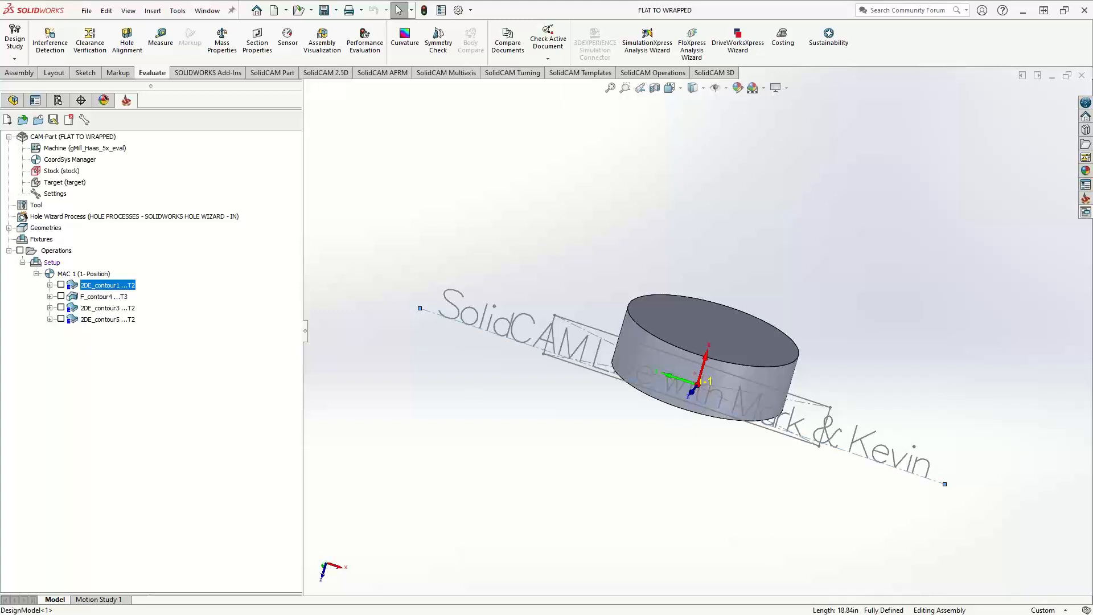
Switch to Calculator, compute the cylinder's circumference as 6 × 3.14, and close it
drag(1092, 273, 430, 228)
text(6)
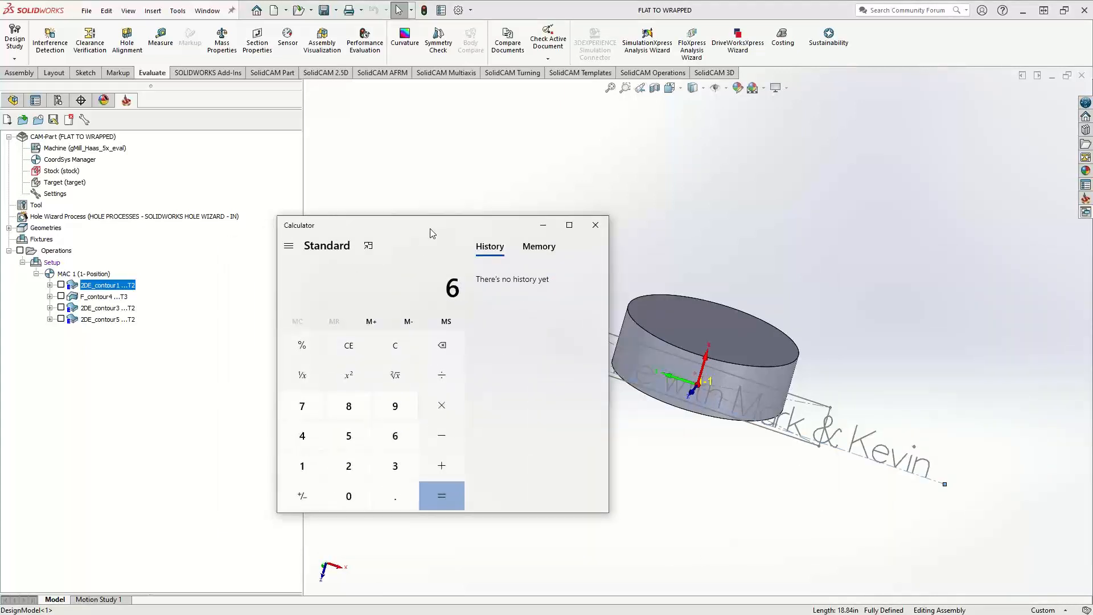
text( × 3.14)
key(Return)
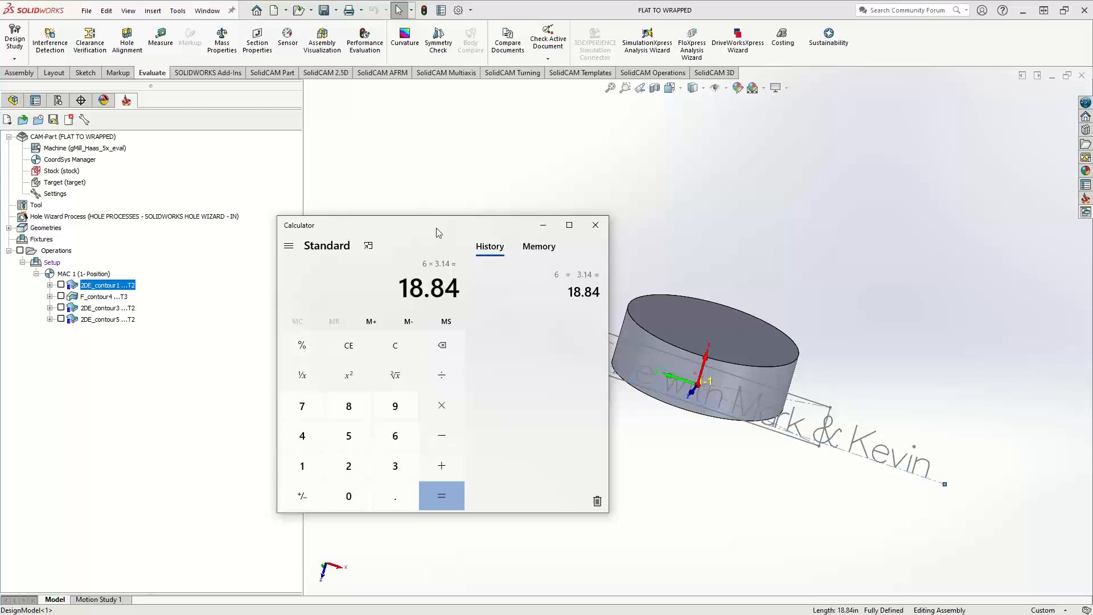
click(596, 225)
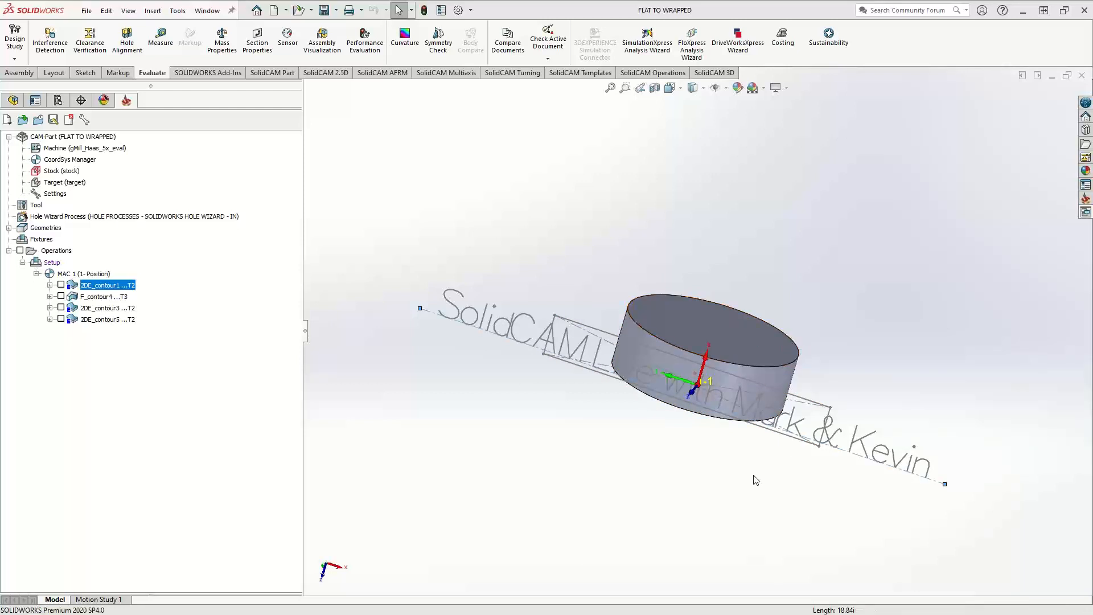
Suppress the 2DE_contour1, F_contour4 and 2DE_contour5 operations together
middle_drag(753, 481, 774, 444)
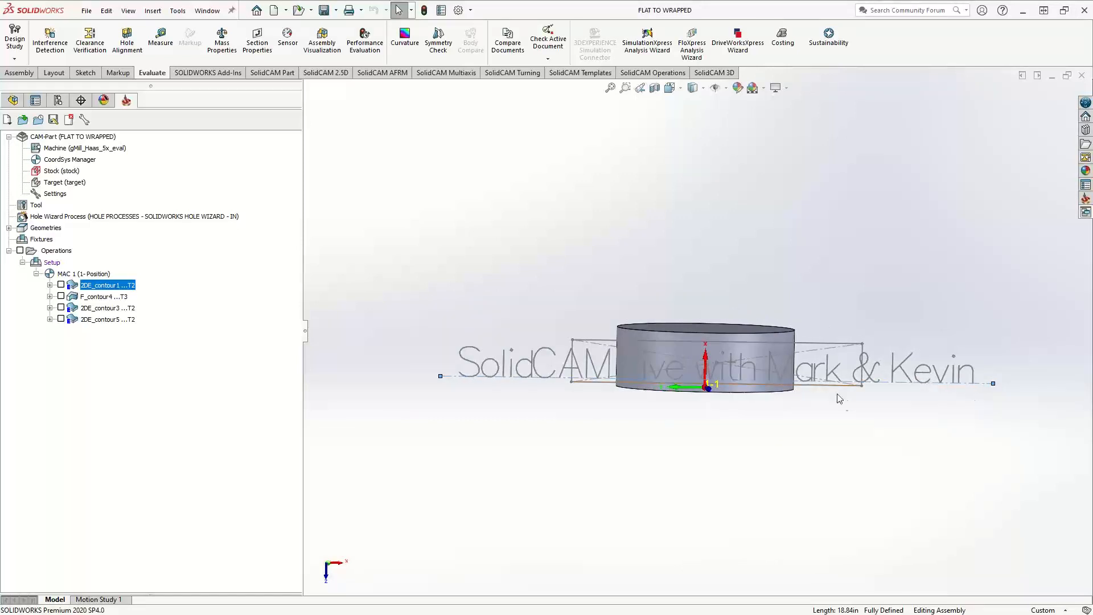
mouse_move(761, 444)
middle_down()
mouse_move(595, 454)
mouse_move(766, 457)
middle_up()
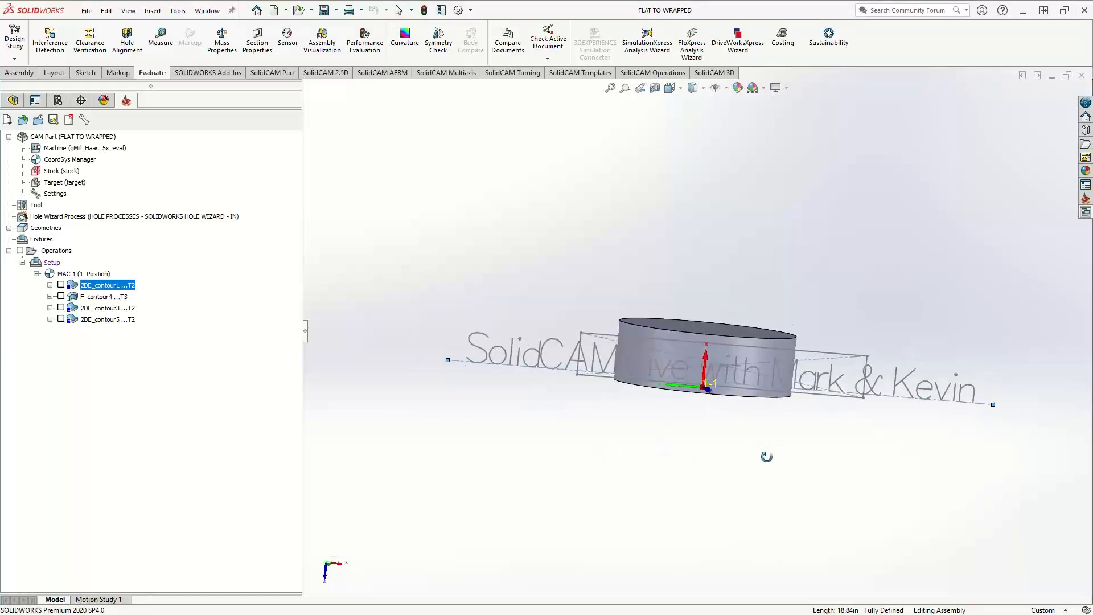
ctrl+click(92, 320)
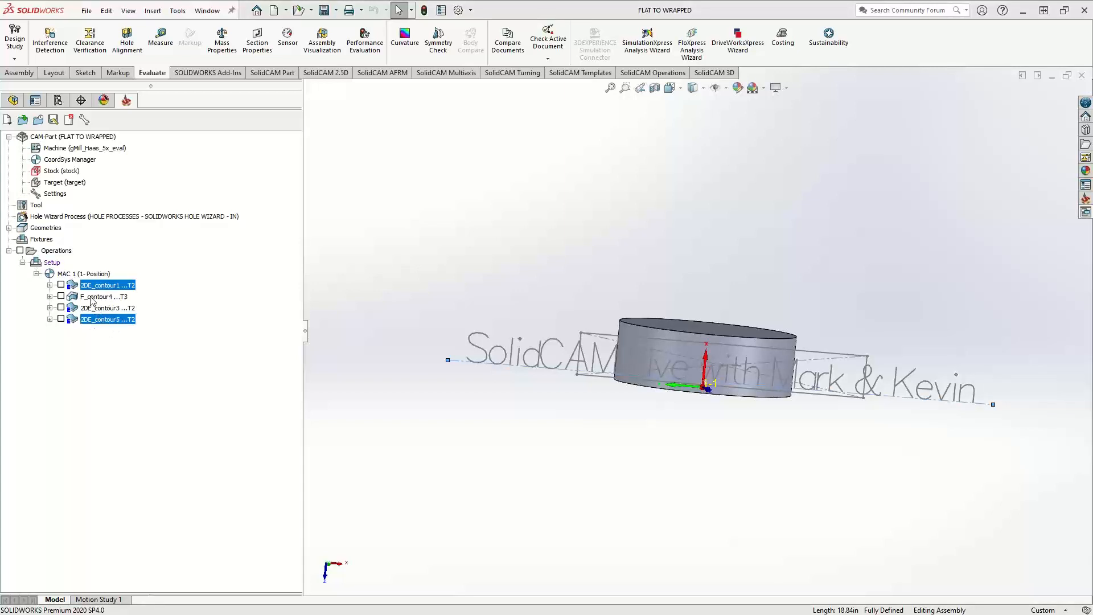
right_click(91, 297)
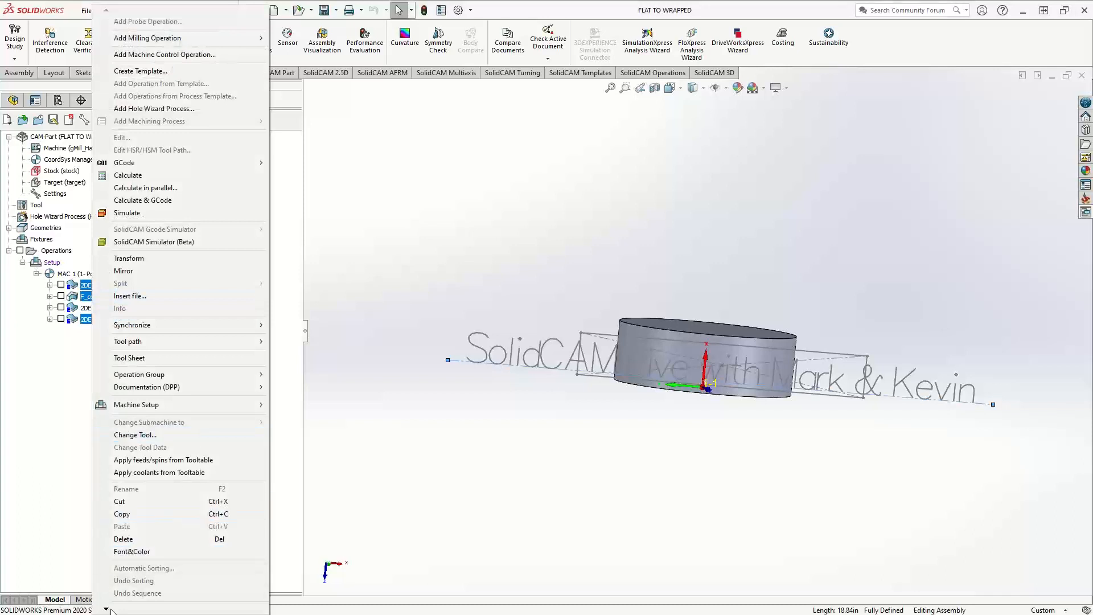
click(123, 562)
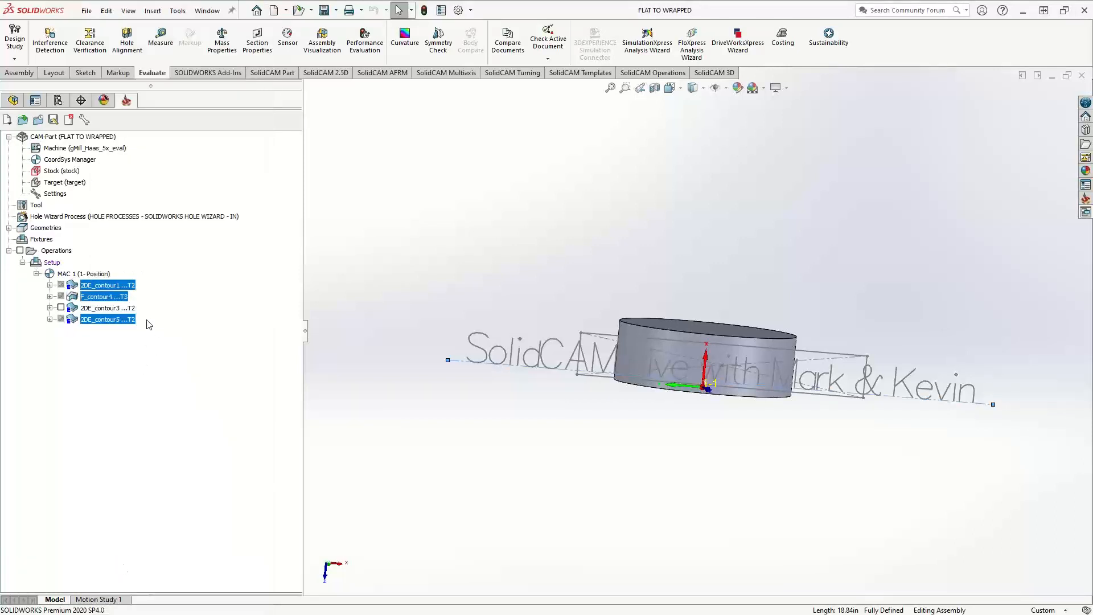
Run a SolidVerify simulation of the 2DE_contour3 engraving operation
right_click(111, 308)
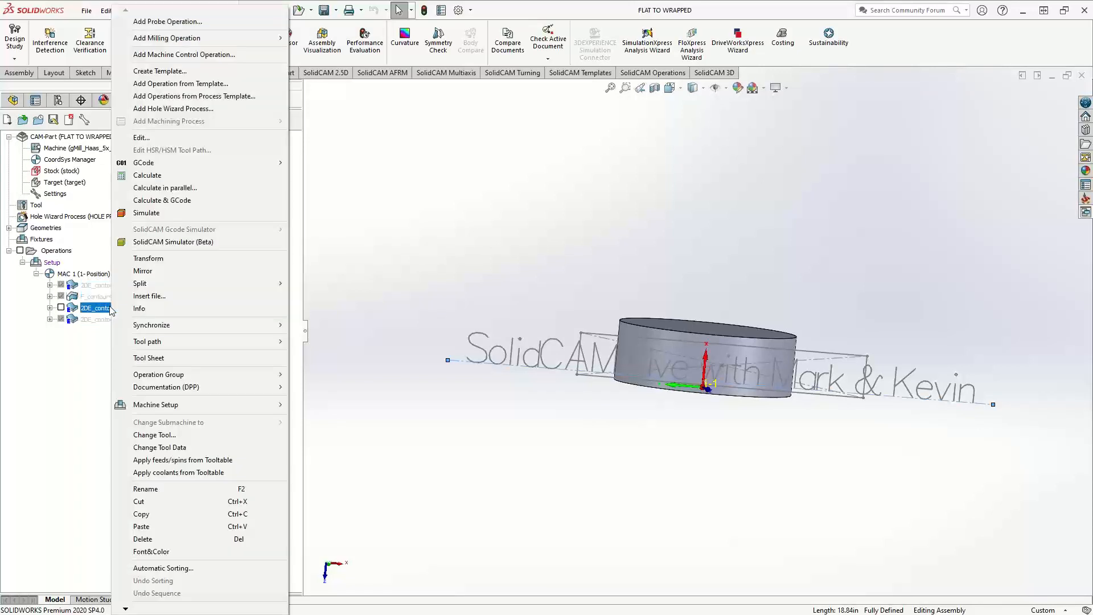
click(149, 213)
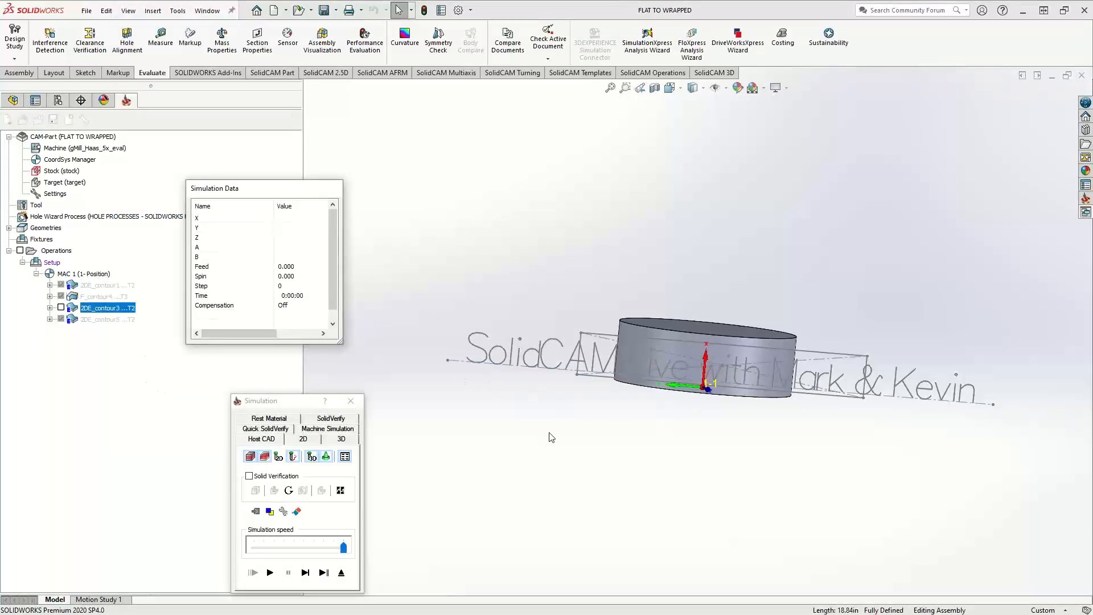
click(344, 436)
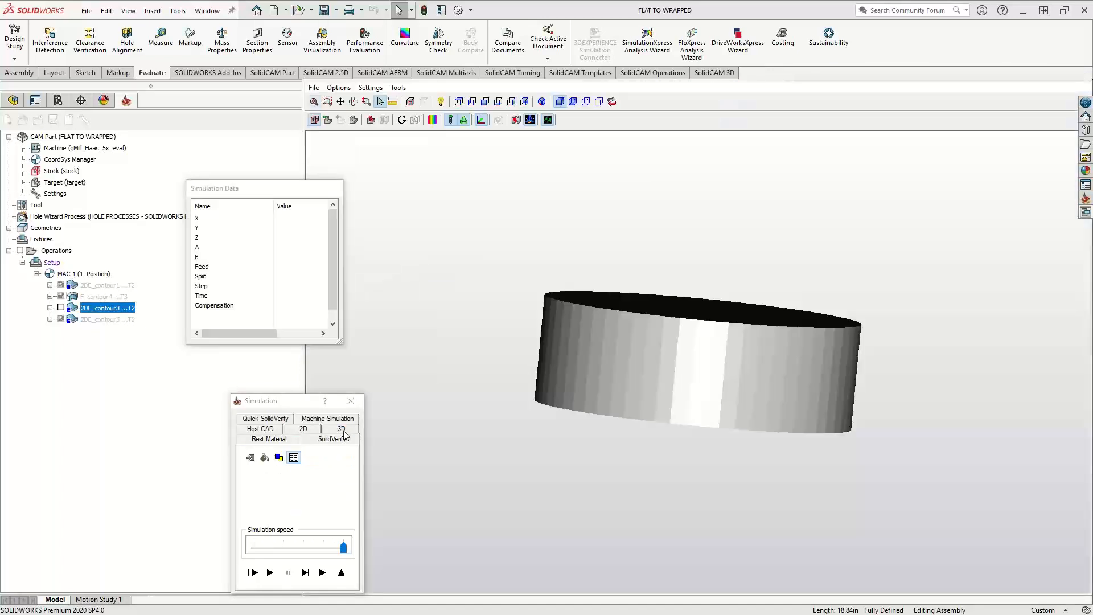
click(305, 572)
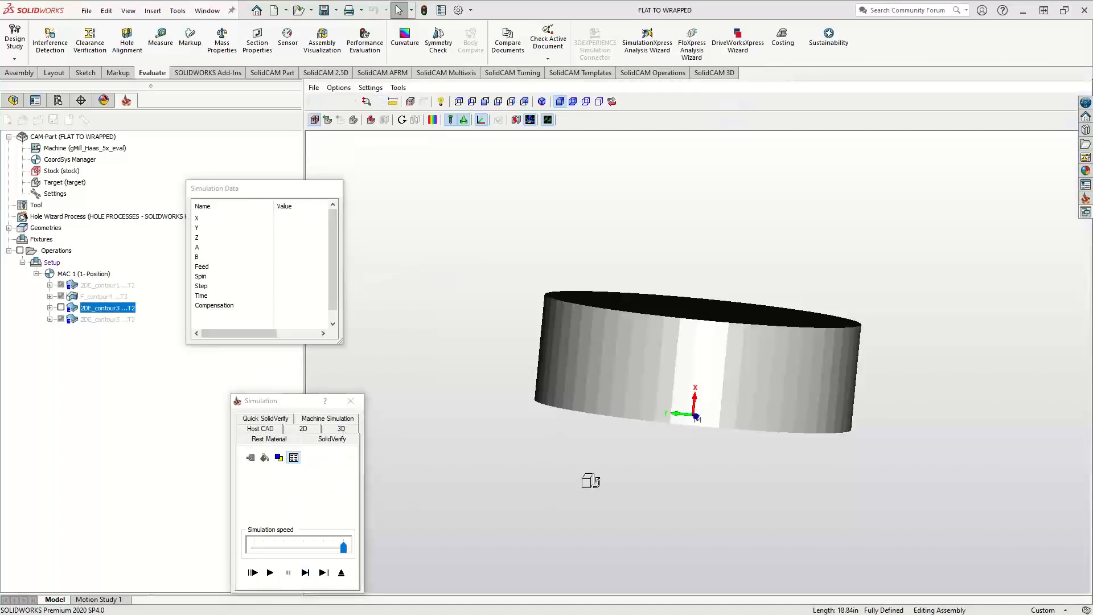
drag(591, 481, 575, 462)
click(271, 572)
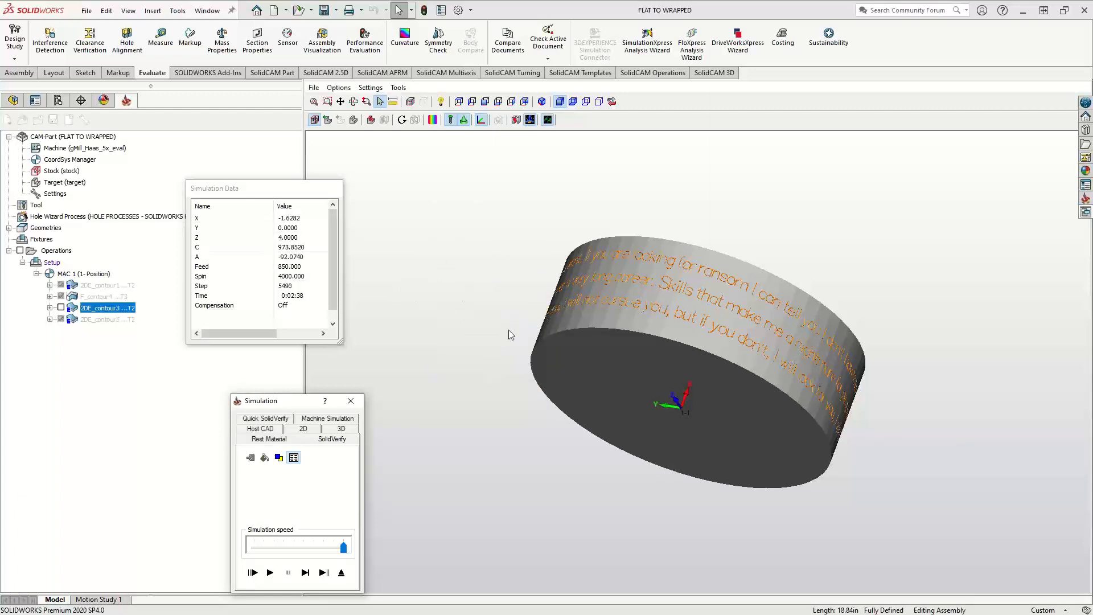
Examine how the long multi-line engraved text wraps around the simulated cylinder from all sides, and exit the simulation
middle_drag(513, 317, 622, 354)
scroll(678, 402, down, 5)
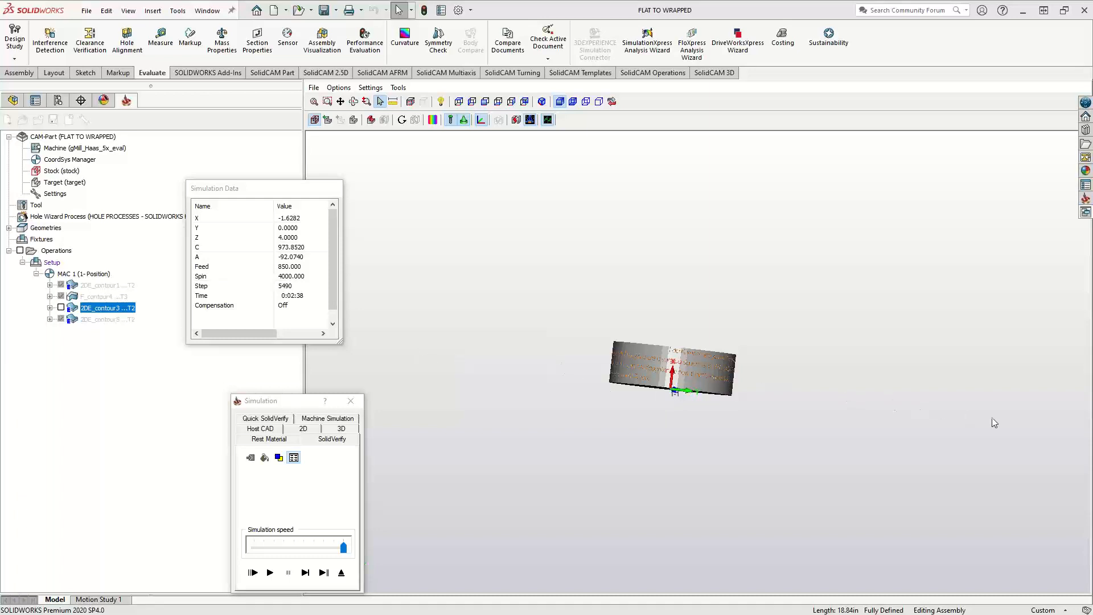
middle_drag(645, 402, 570, 428)
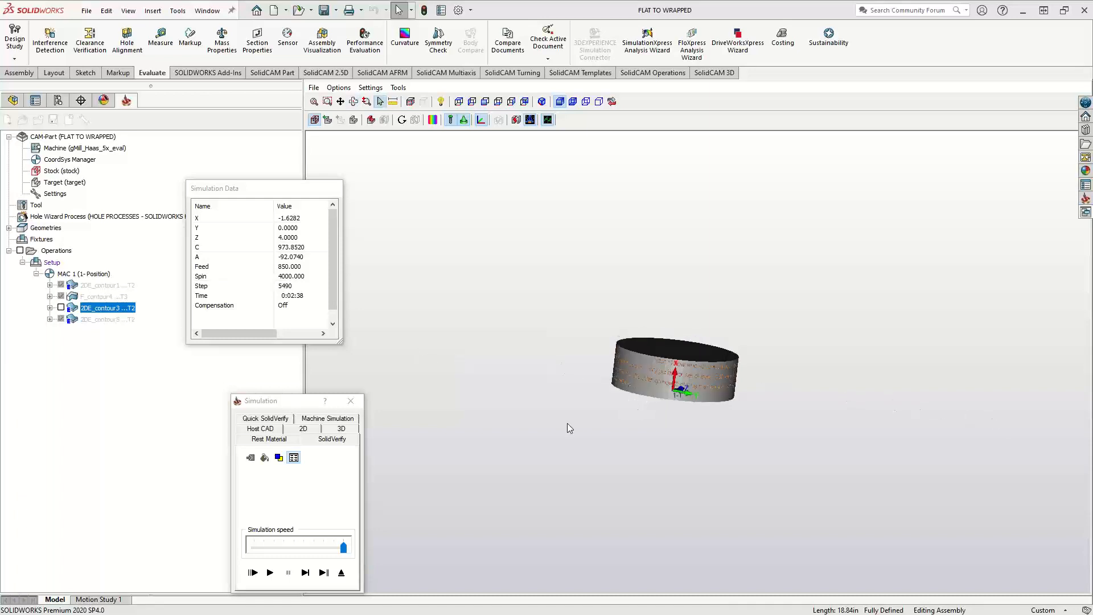
mouse_move(672, 379)
middle_down()
mouse_move(667, 386)
mouse_move(667, 368)
middle_up()
scroll(672, 378, down, 5)
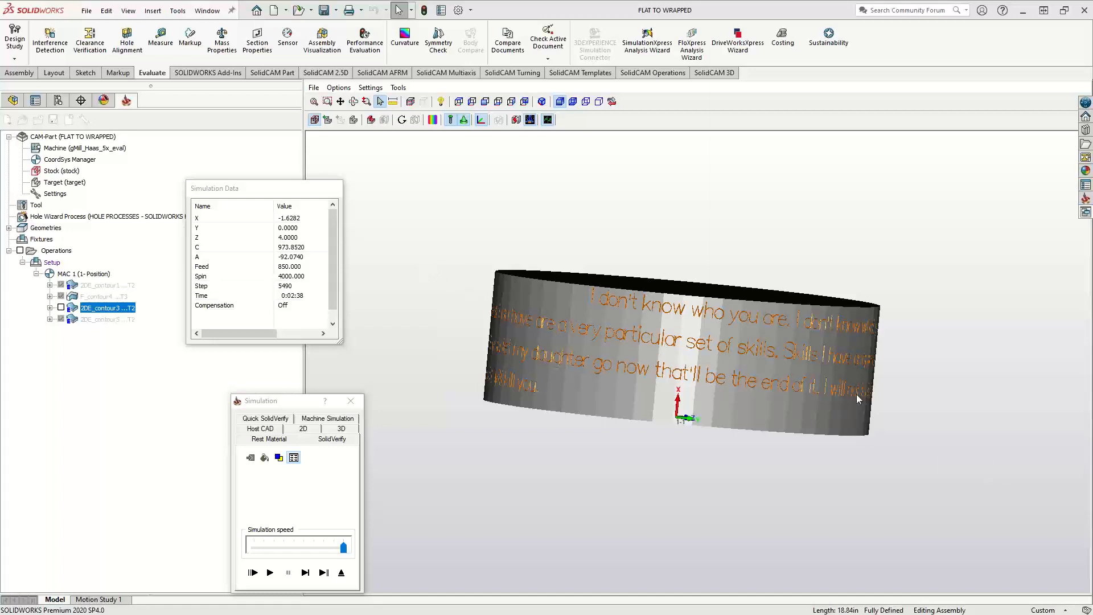
middle_drag(768, 413, 693, 414)
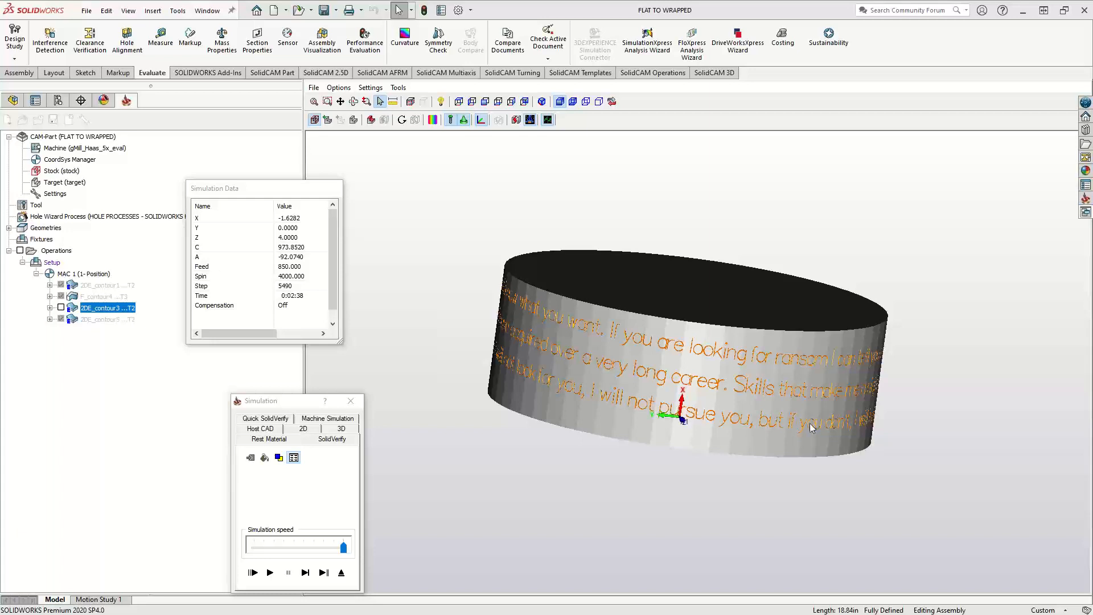
middle_drag(807, 422, 985, 374)
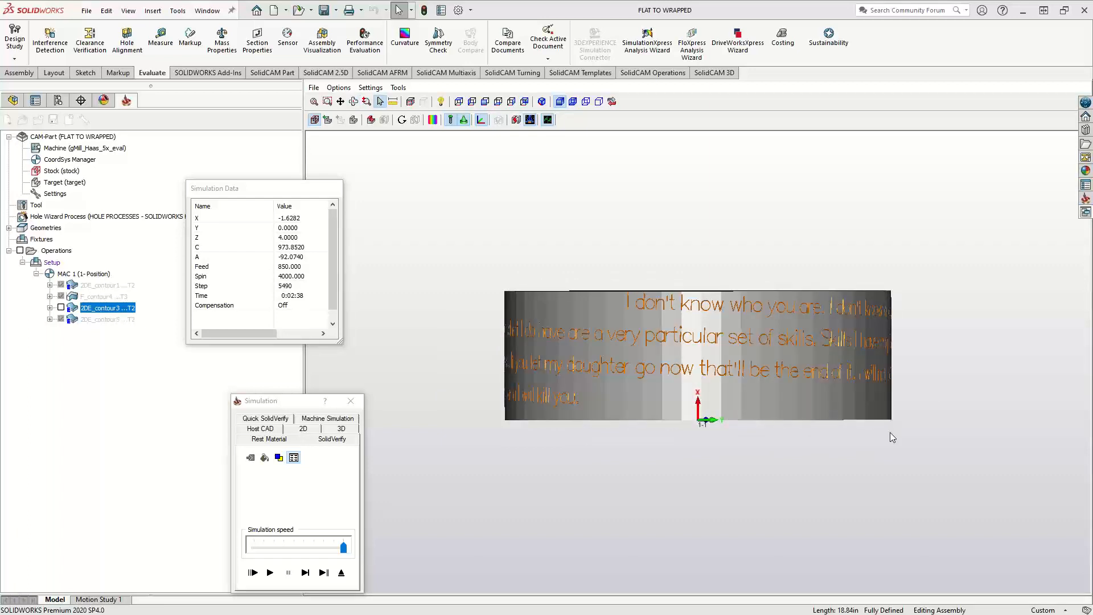
middle_drag(750, 419, 548, 415)
middle_drag(763, 408, 600, 390)
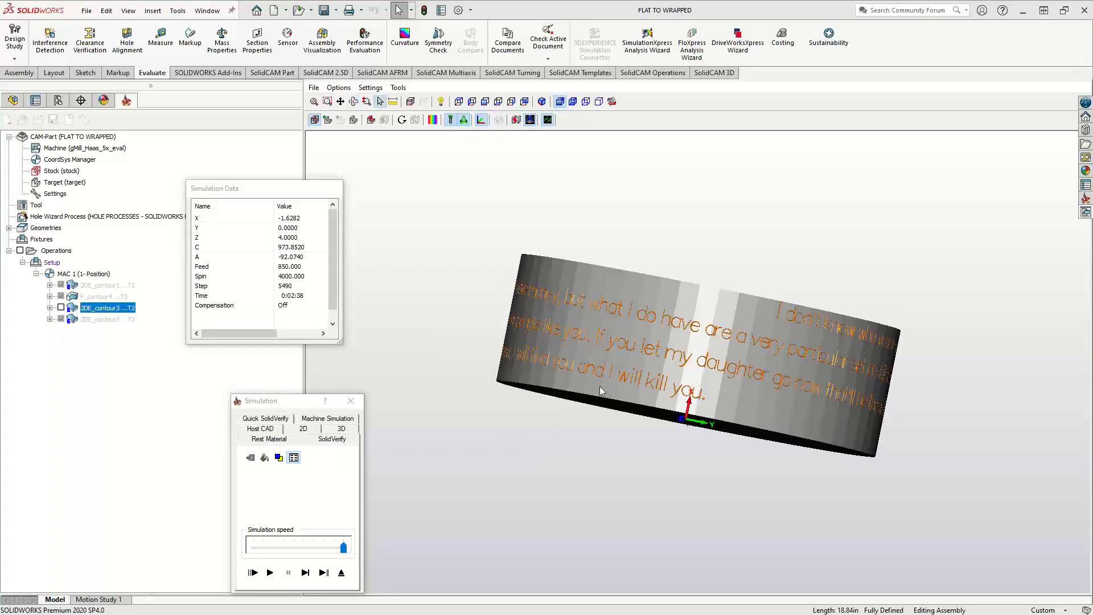
click(341, 572)
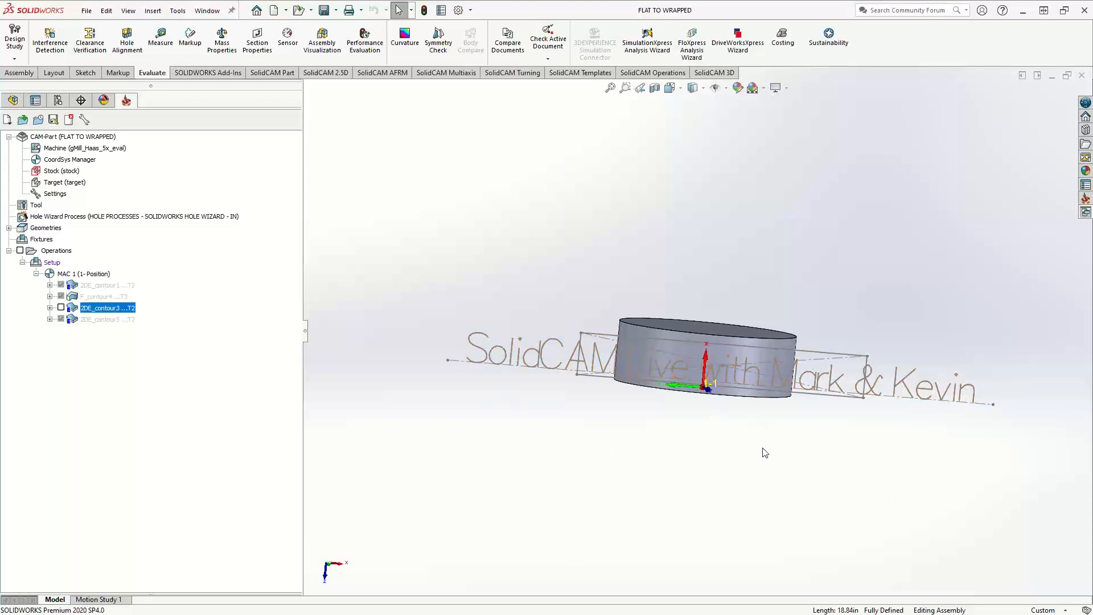
Hide Sketch3, the flat single-line text sketch, in the DesignModel component
mouse_move(746, 462)
middle_down()
mouse_move(723, 329)
mouse_move(572, 266)
middle_up()
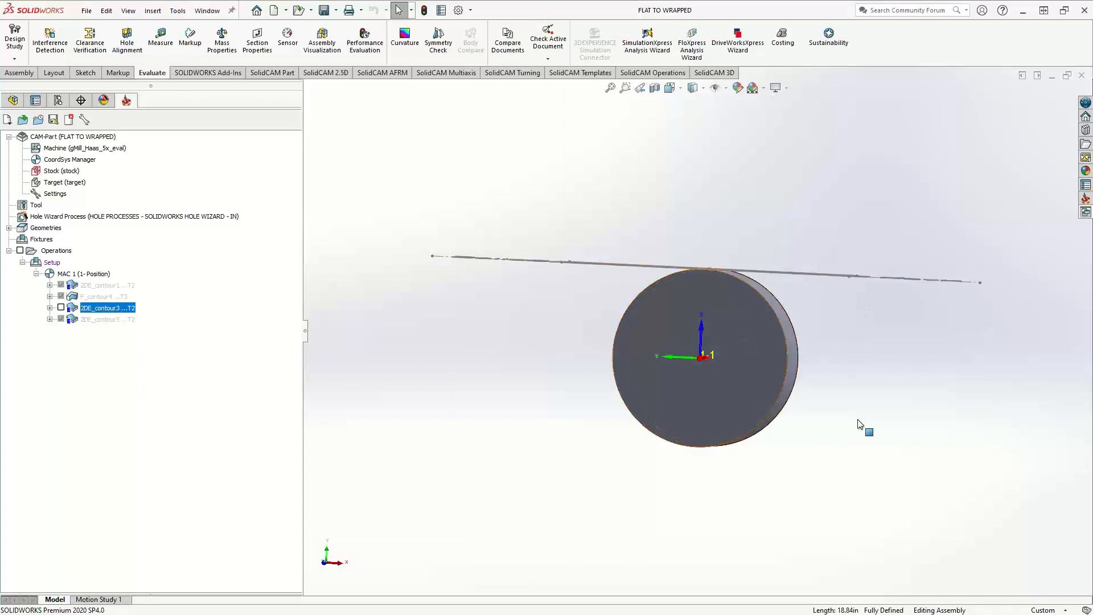
middle_drag(726, 494, 701, 581)
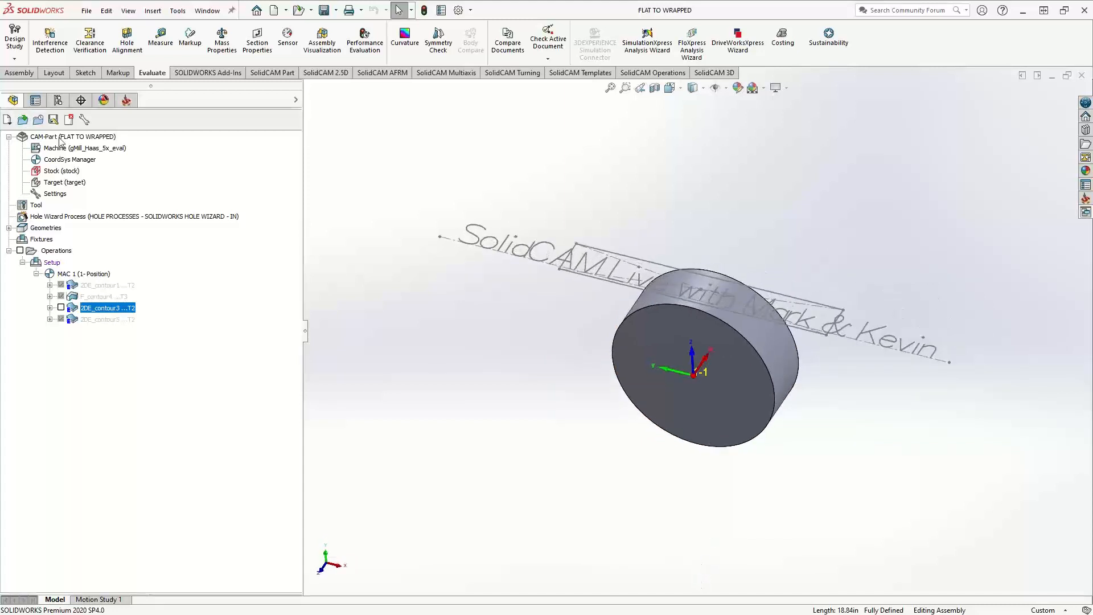
right_click(63, 390)
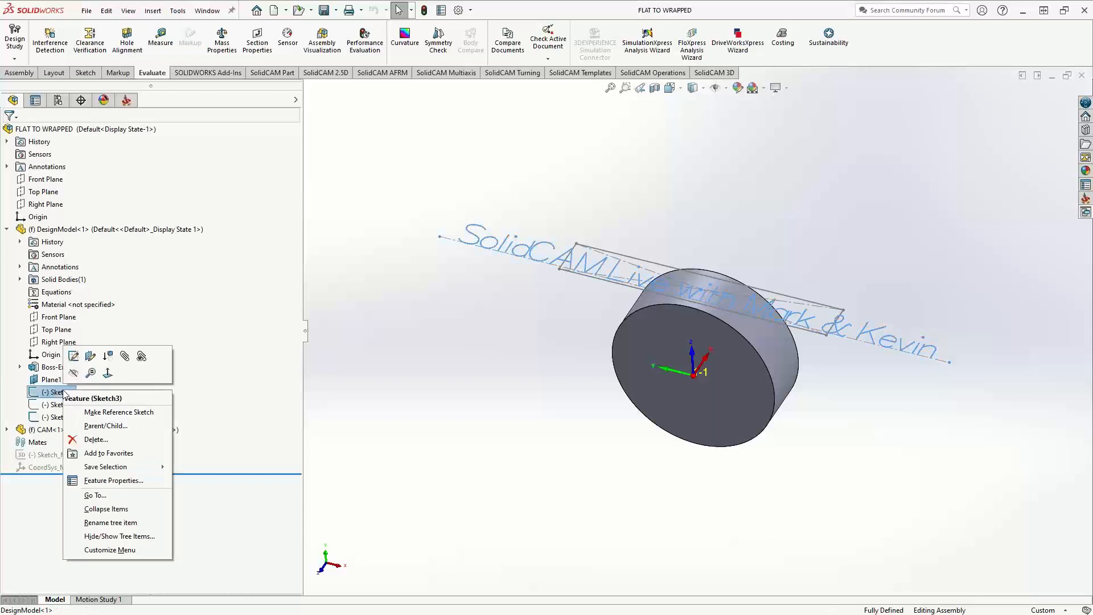
click(73, 374)
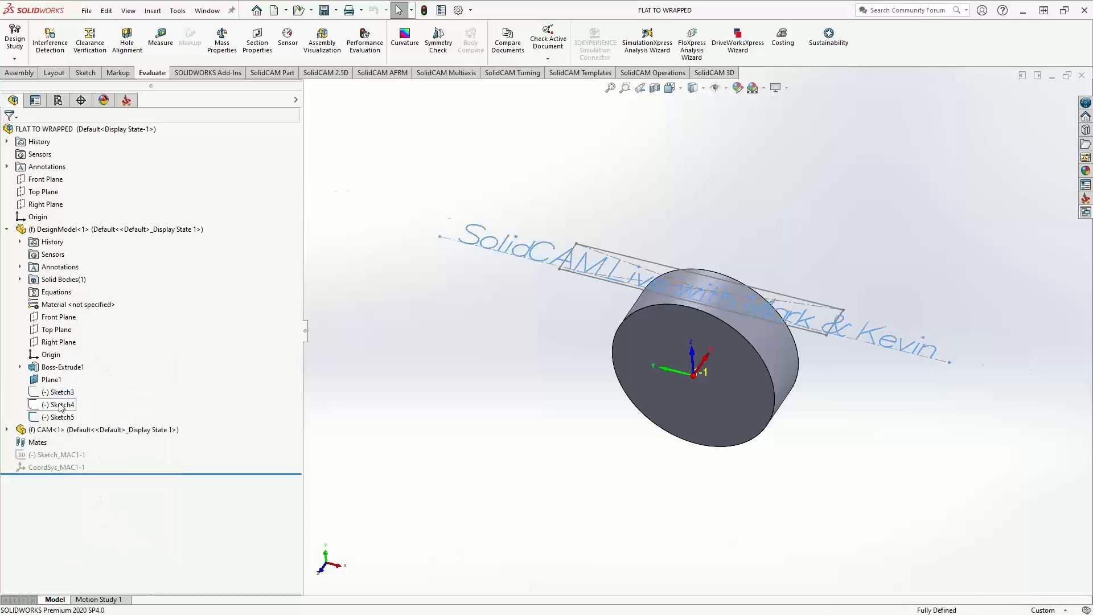
Show Sketch4 in the DesignModel component and examine the long flat text line in relation to the cylinder
right_click(61, 405)
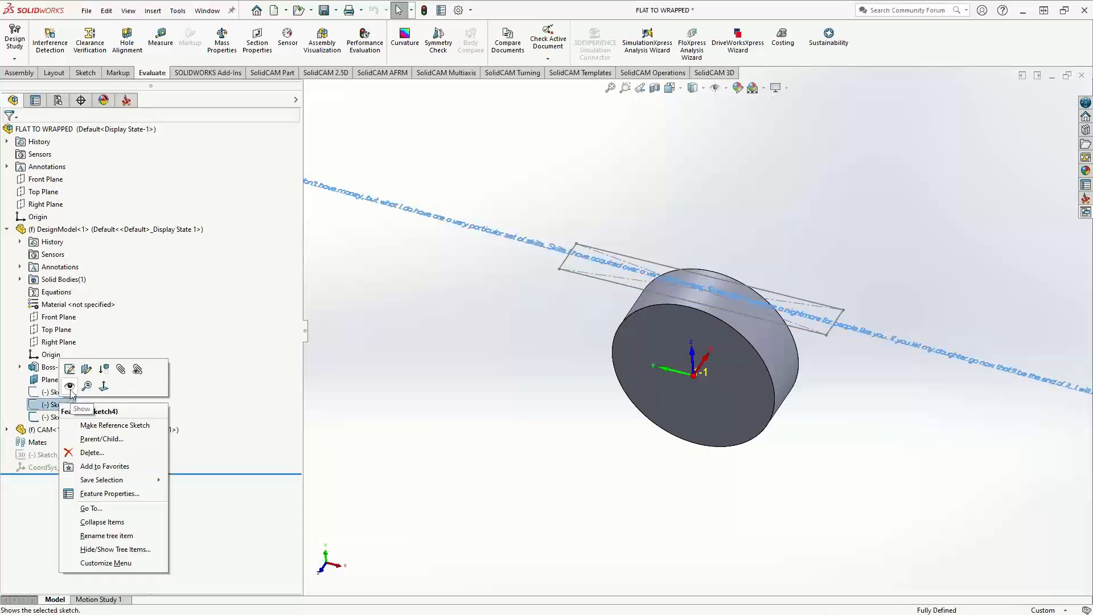
click(71, 391)
key(z)
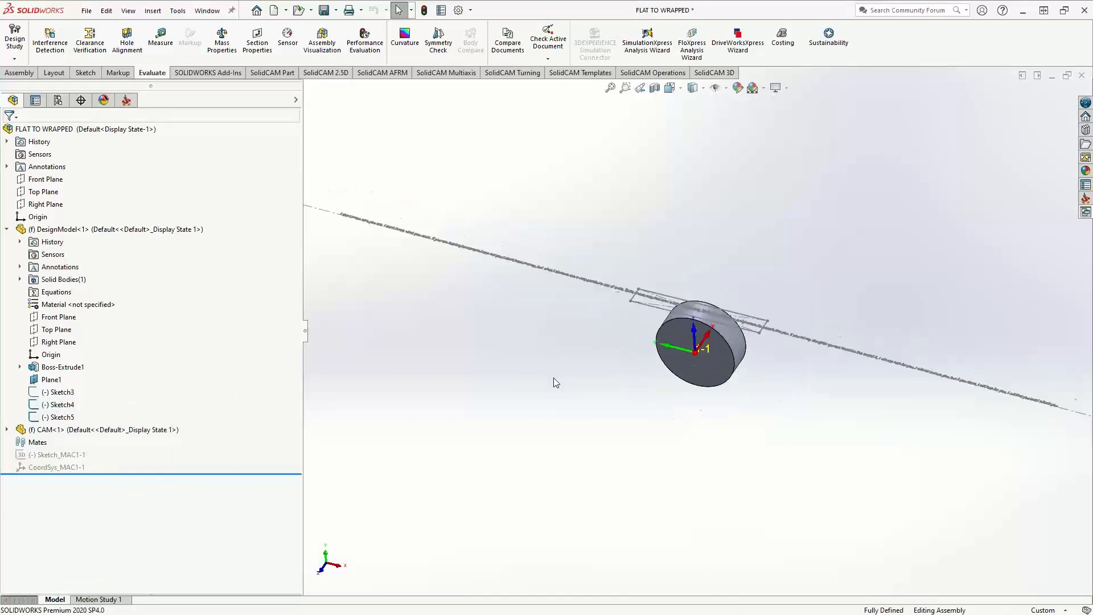
middle_drag(564, 373, 549, 439)
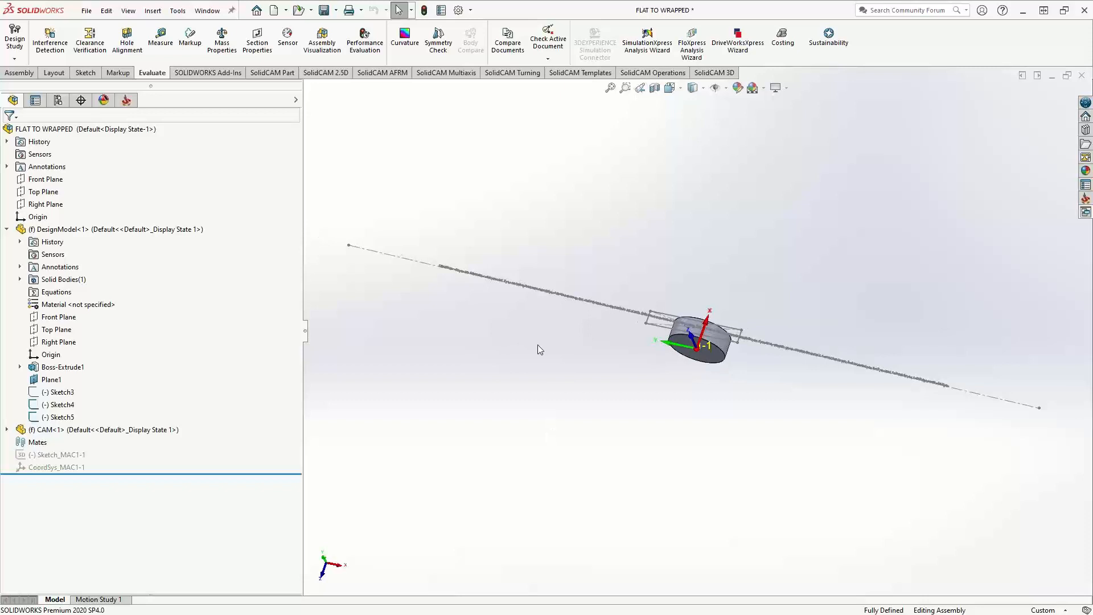
mouse_move(574, 352)
middle_down()
mouse_move(620, 397)
mouse_move(561, 378)
mouse_move(571, 368)
middle_up()
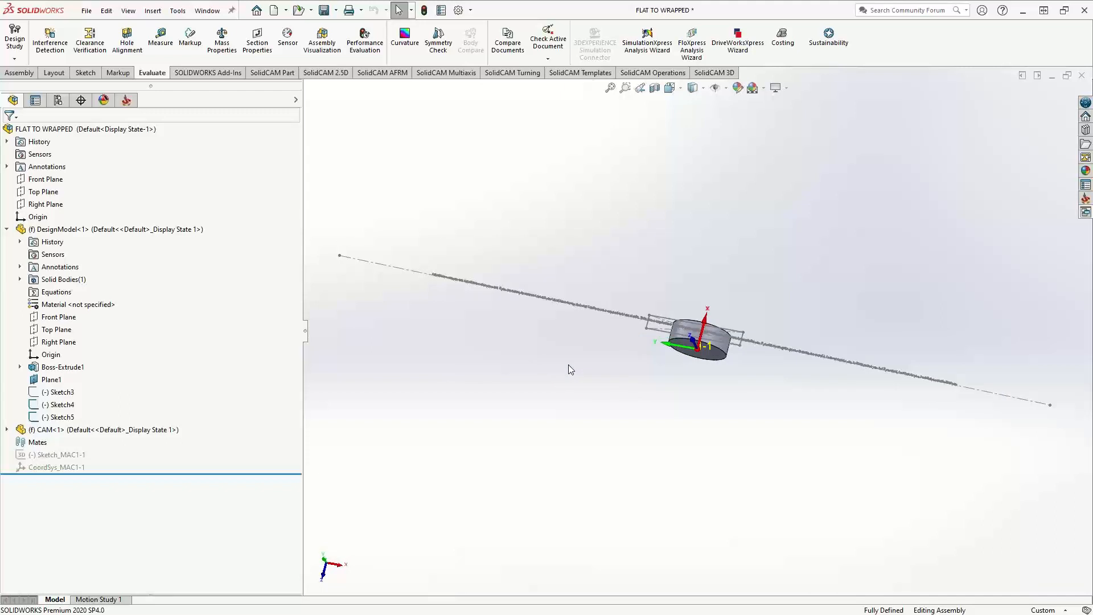
middle_drag(575, 368, 587, 338)
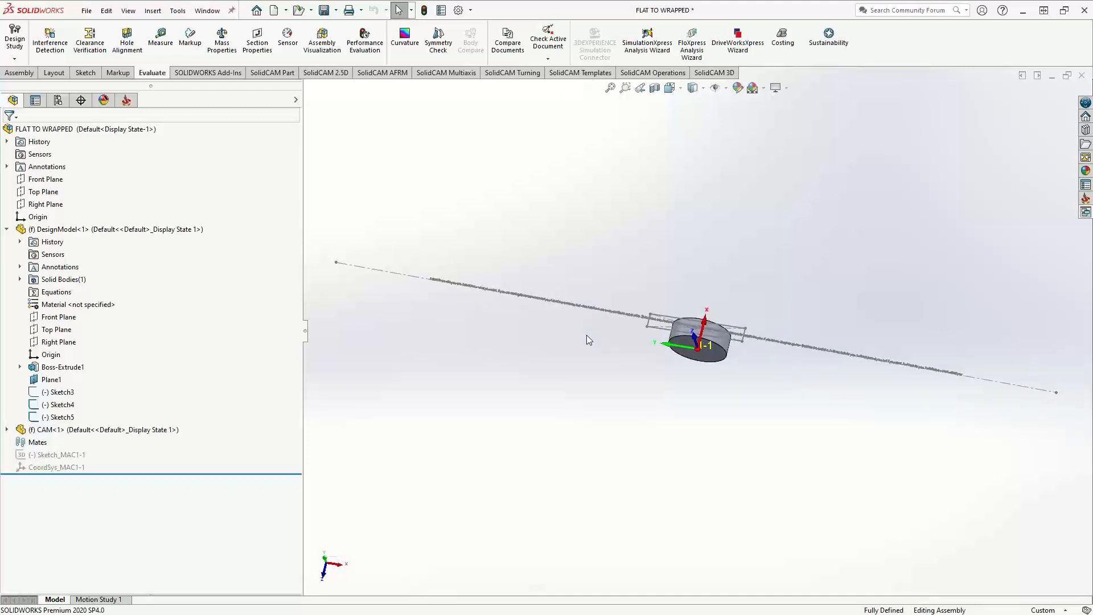
Unsuppress the F_contour4 operation and suppress the 2DE_contour3 operation
click(126, 104)
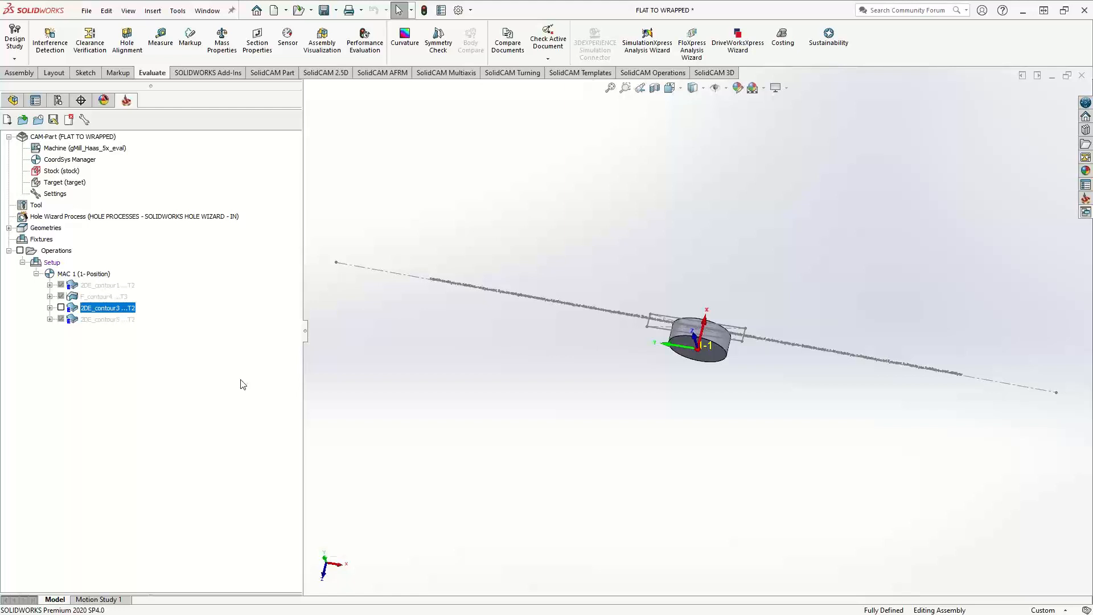
right_click(94, 297)
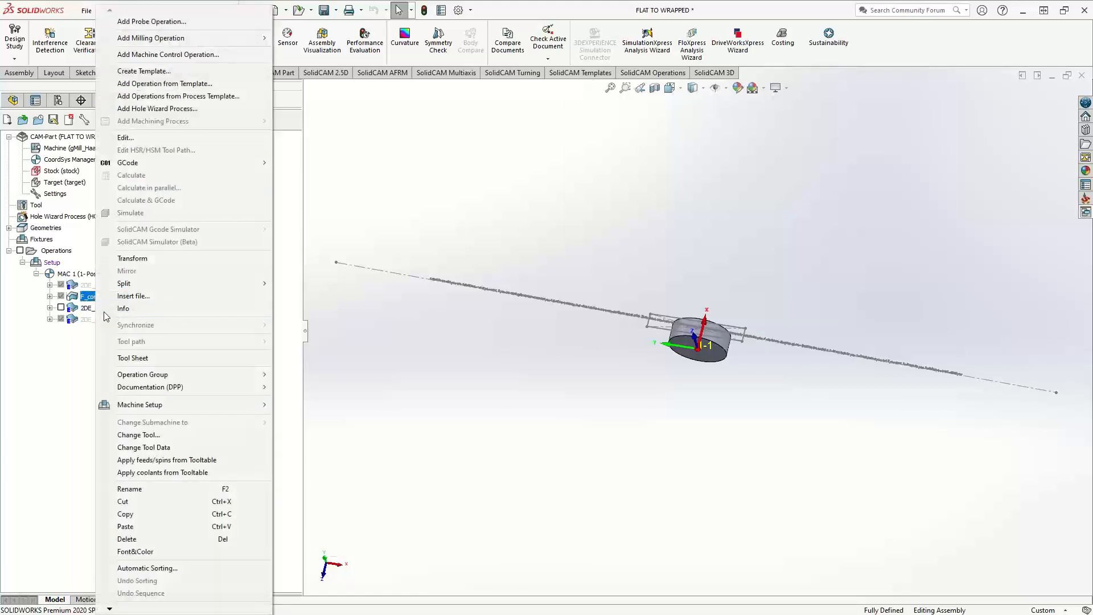
mouse_move(109, 608)
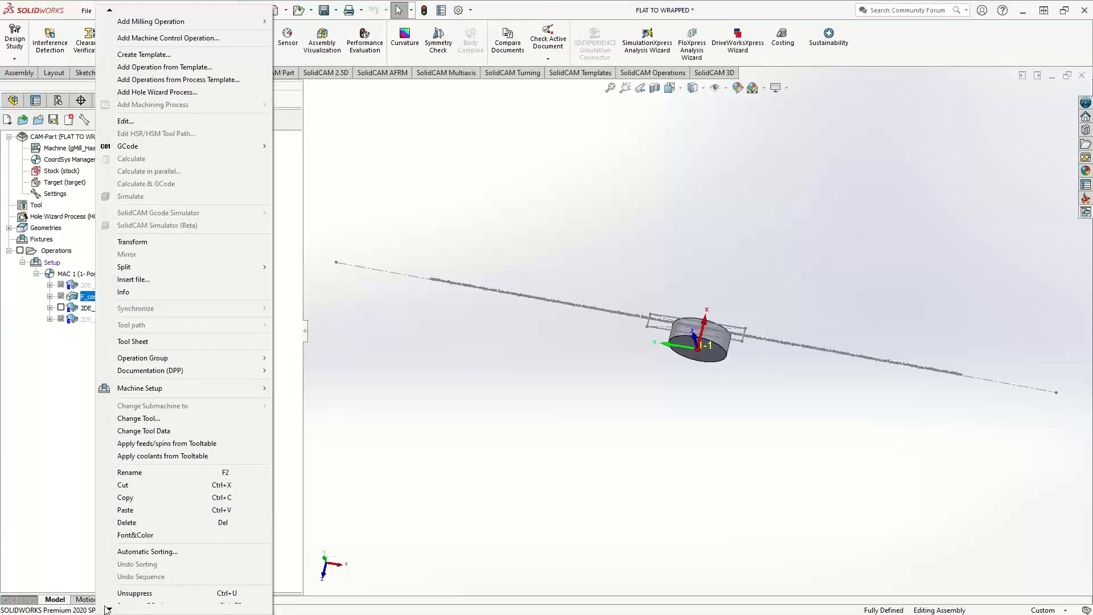
click(131, 560)
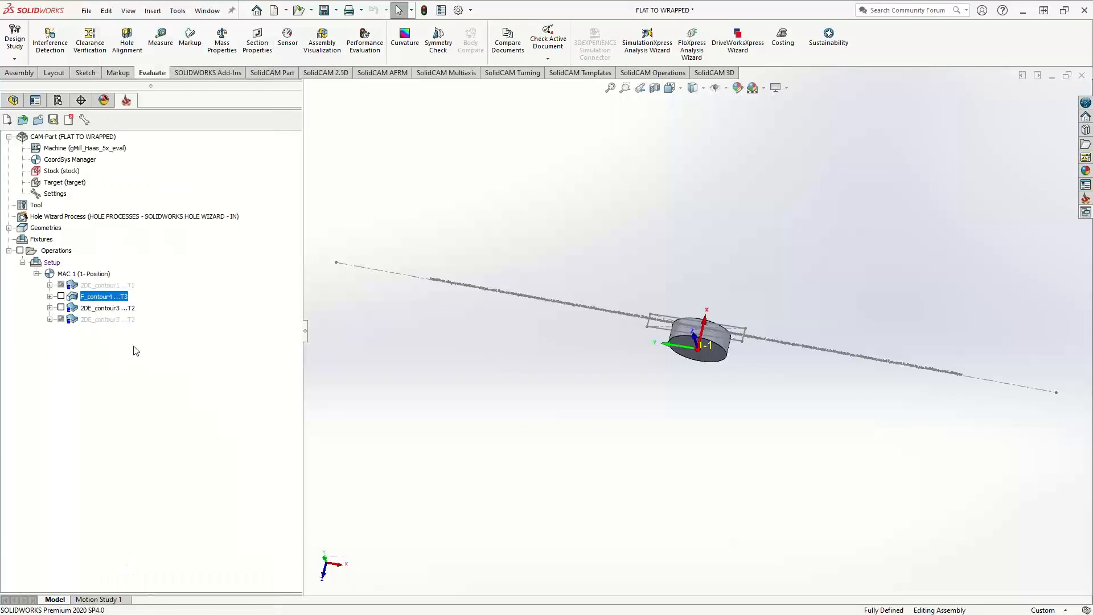
right_click(103, 308)
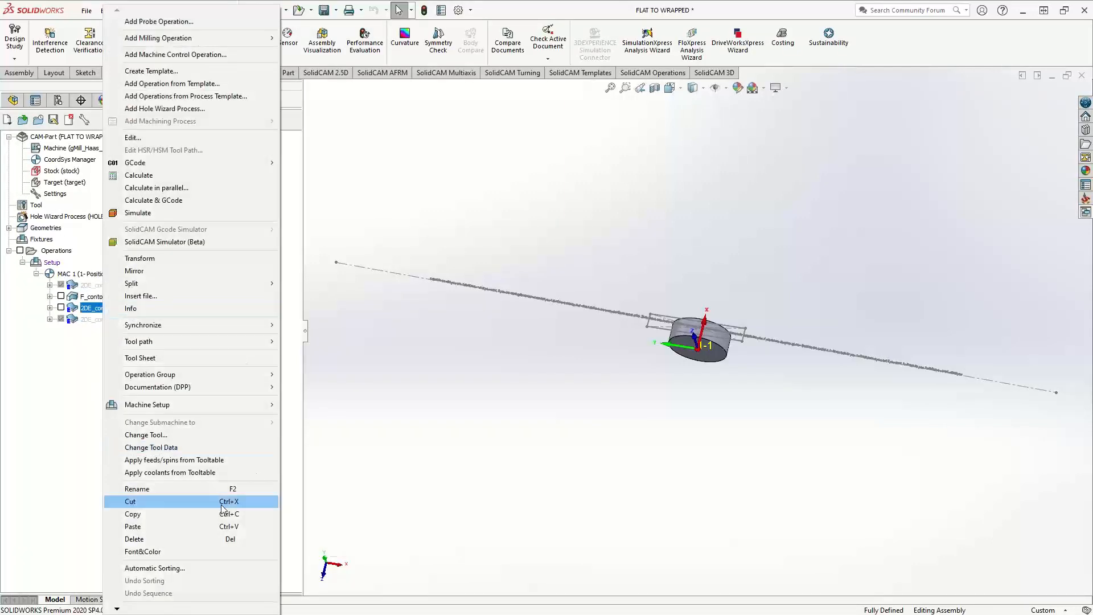
mouse_move(119, 608)
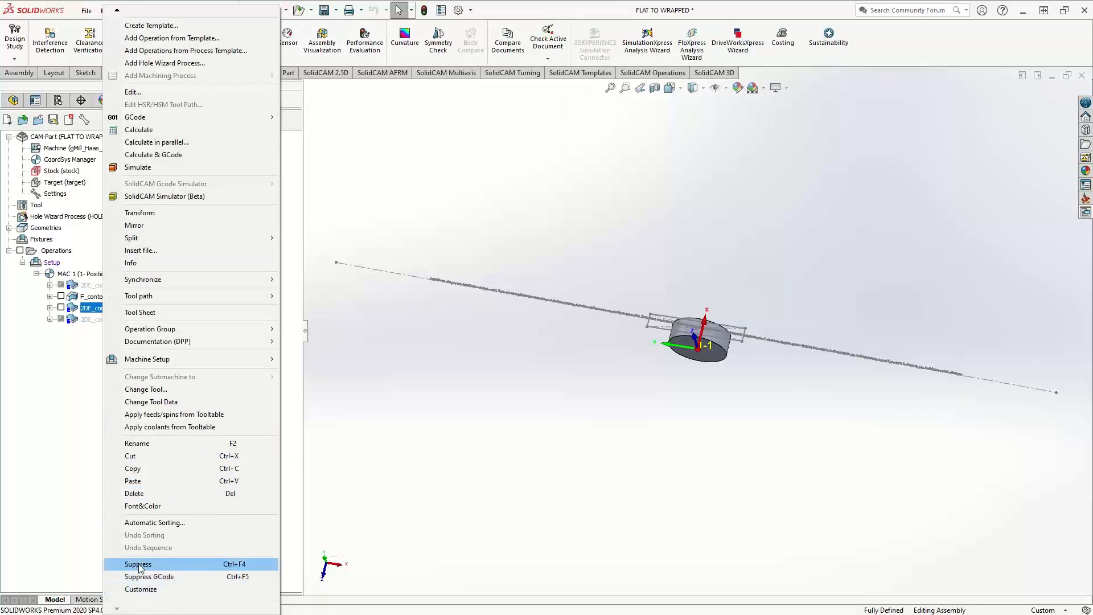
click(139, 564)
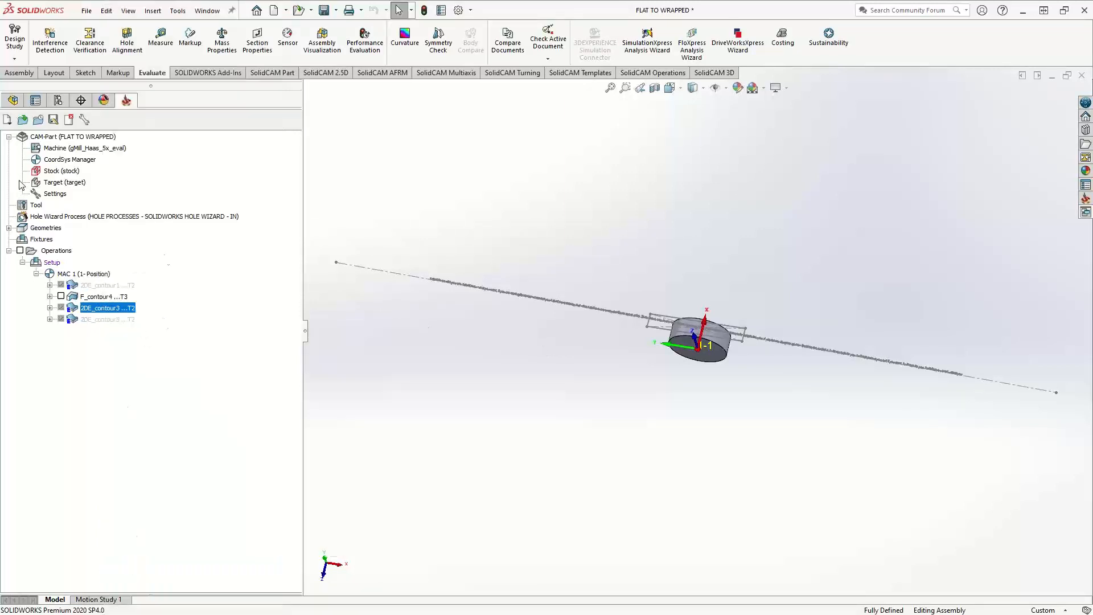
Hide Sketch4, the long flat text sketch, in the DesignModel component
click(12, 100)
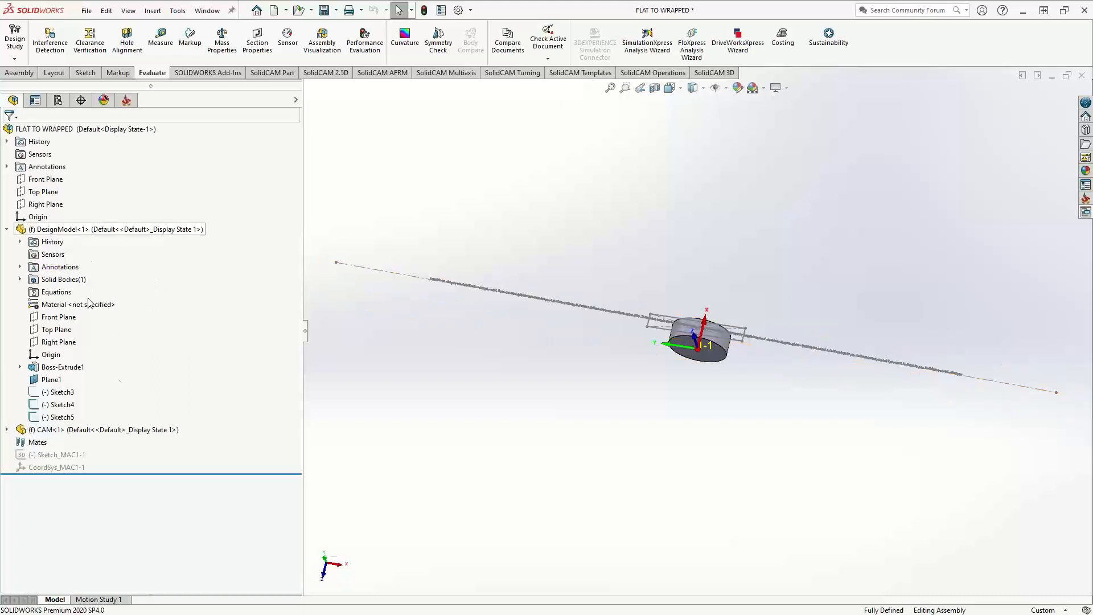
right_click(52, 406)
click(57, 405)
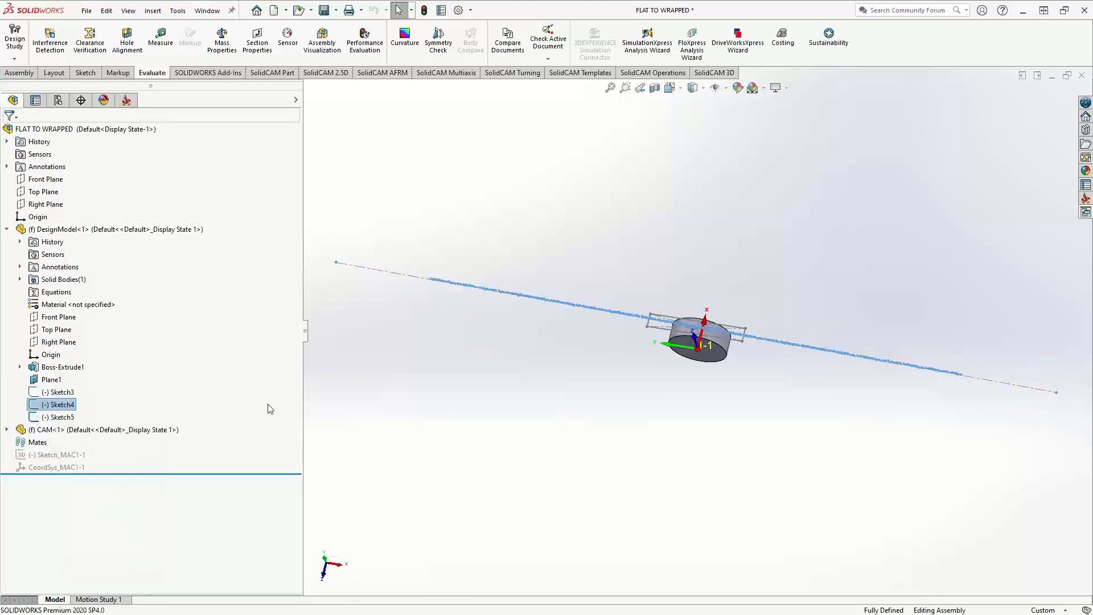
click(493, 412)
Open the F_contour4 profile operation for editing and inspect its geometry chain against the cylinder
click(126, 100)
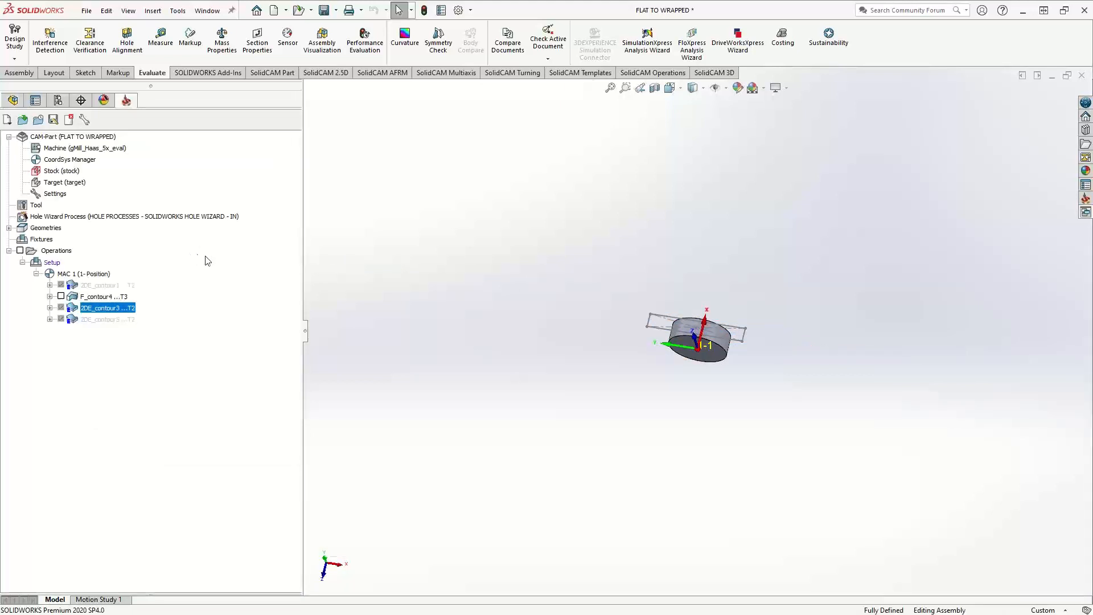
click(99, 298)
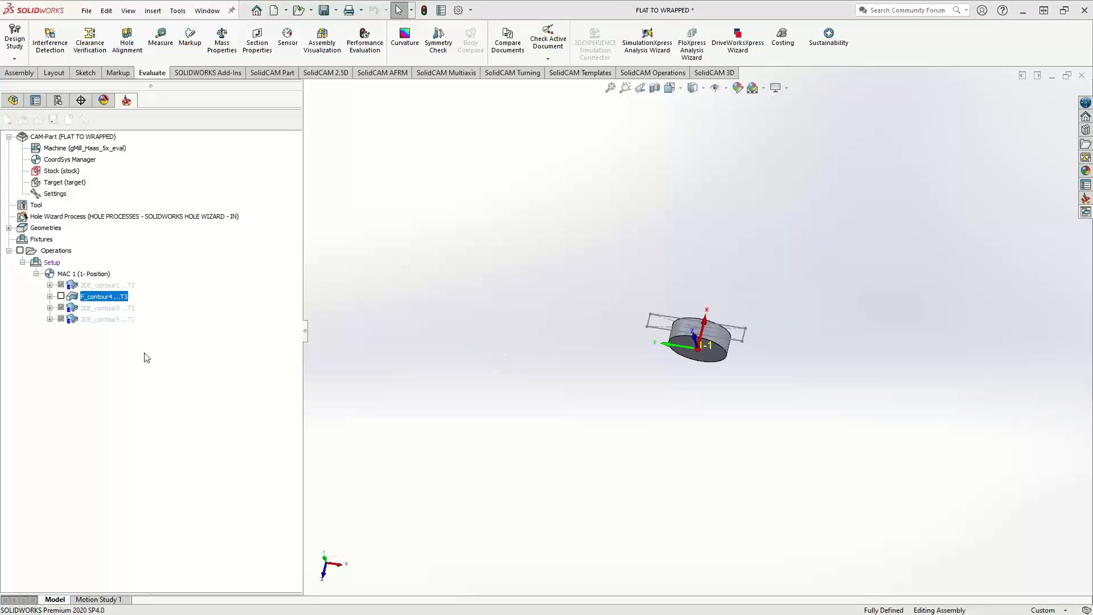
click(179, 207)
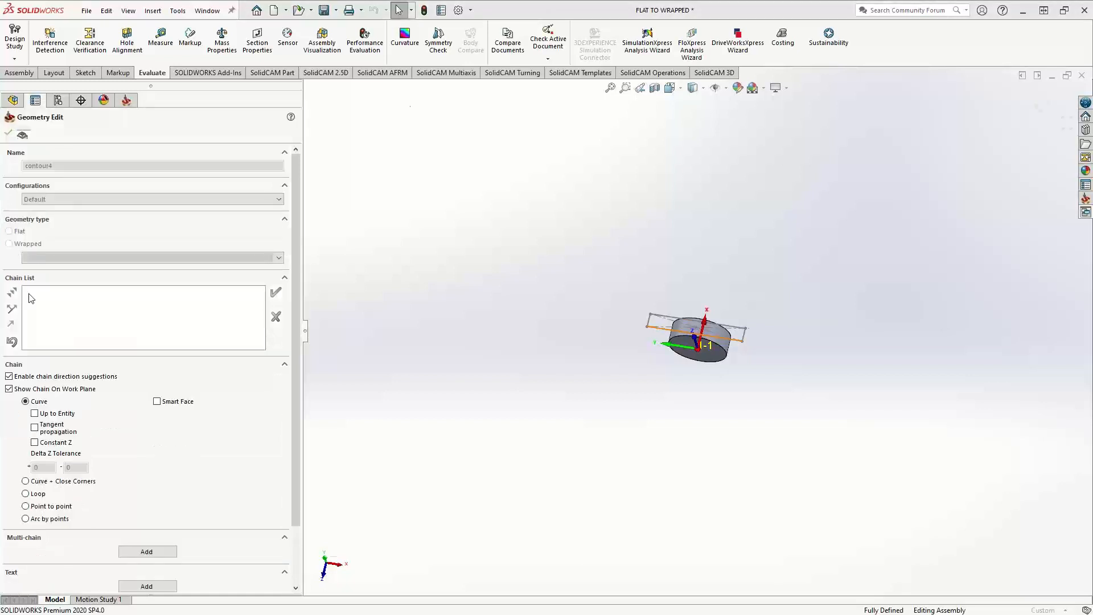
scroll(671, 334, down, 4)
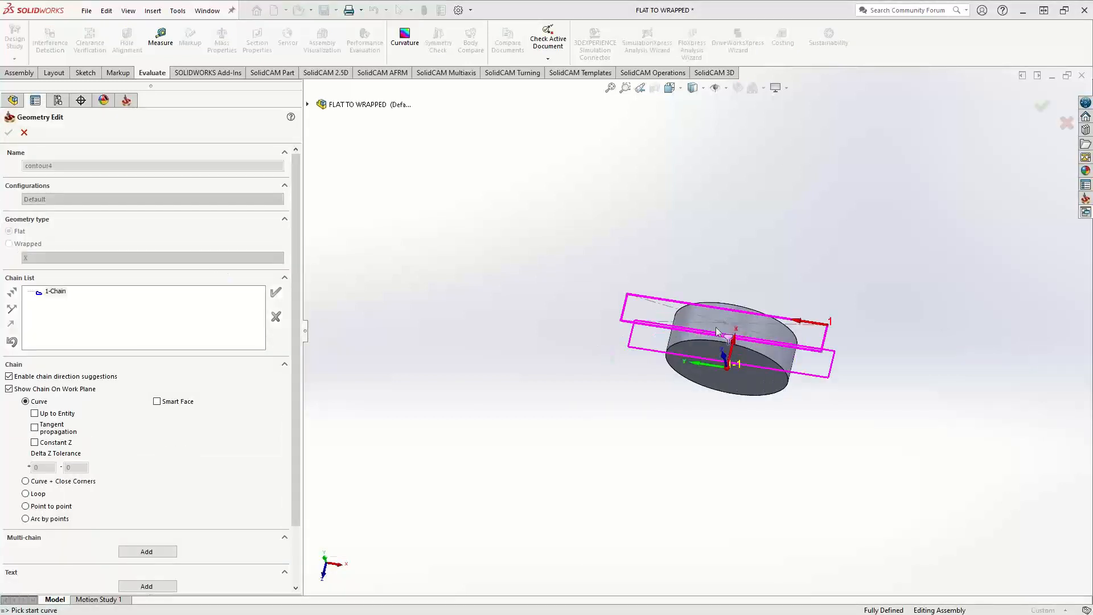
middle_drag(718, 272, 714, 236)
click(24, 132)
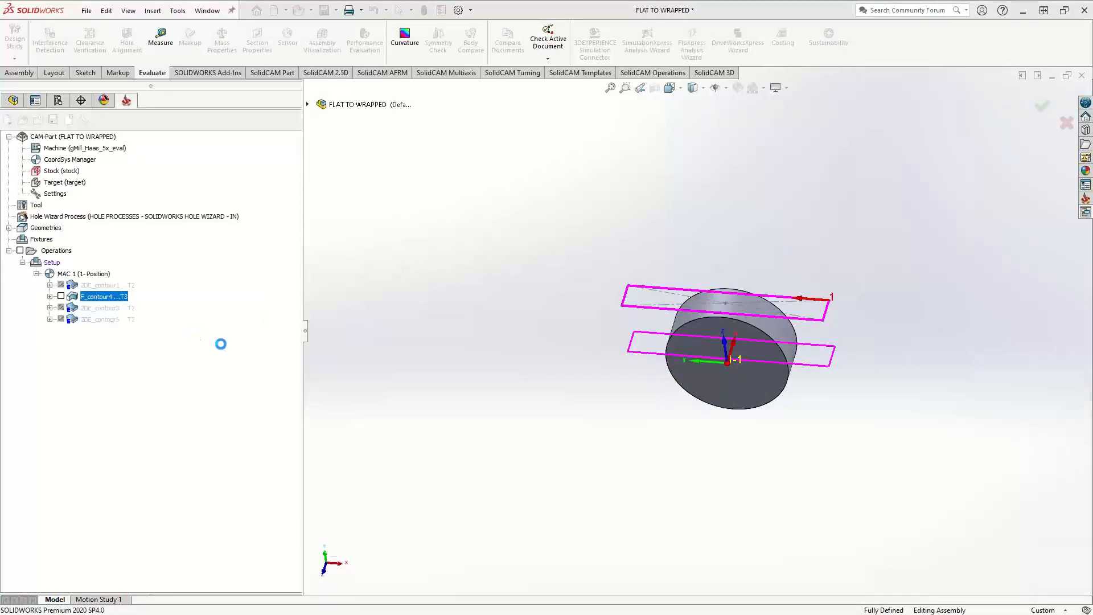
Review the tool, milling levels, technology and advanced technology settings of the F_contour4 operation
click(170, 219)
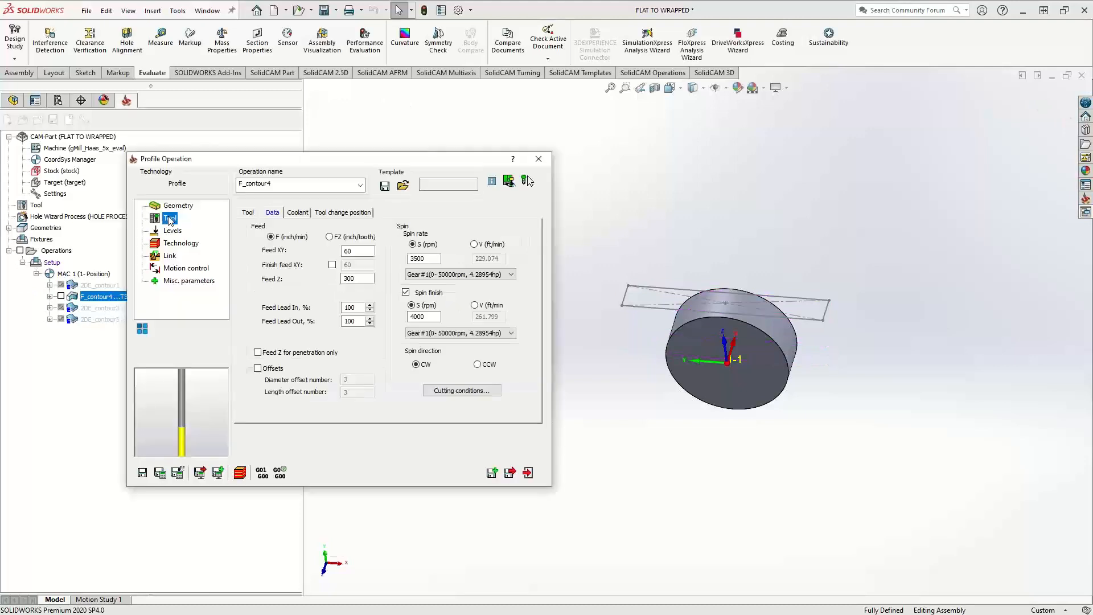
click(246, 212)
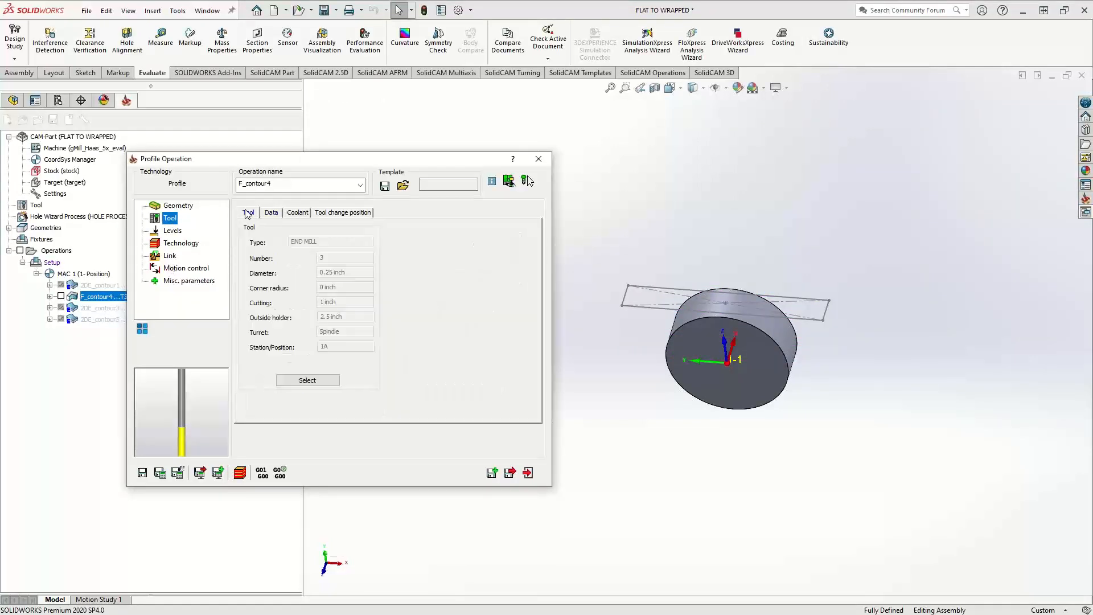
click(173, 231)
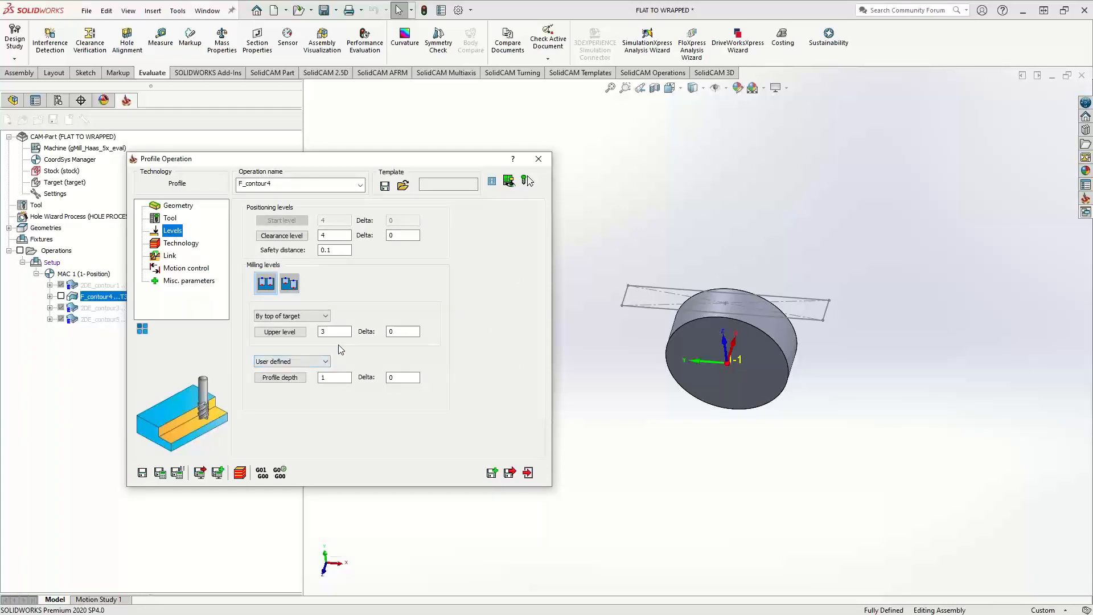
click(328, 332)
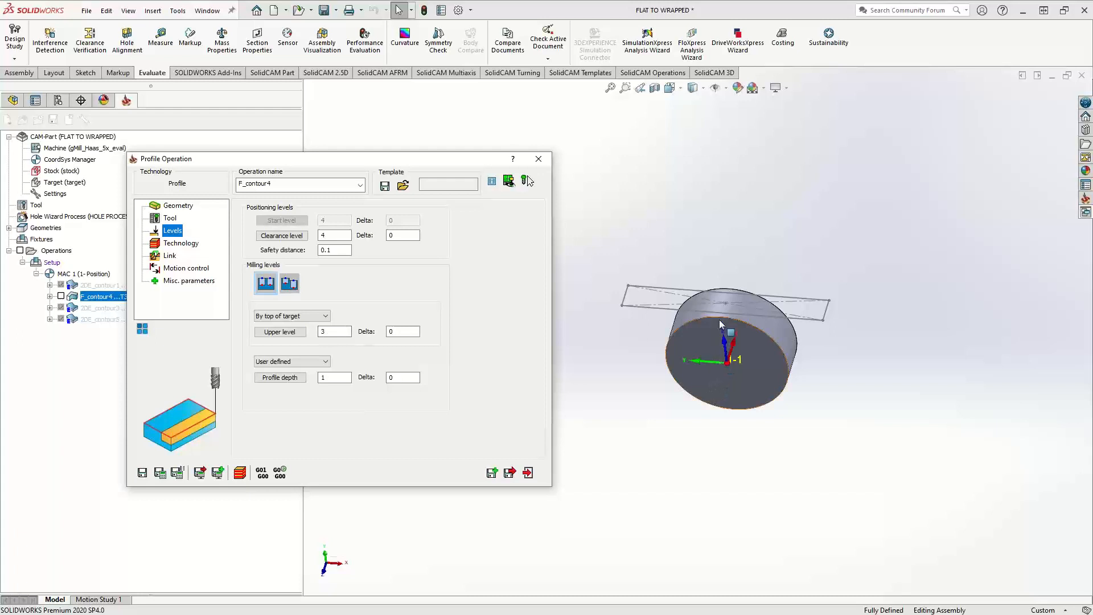
click(345, 380)
click(181, 244)
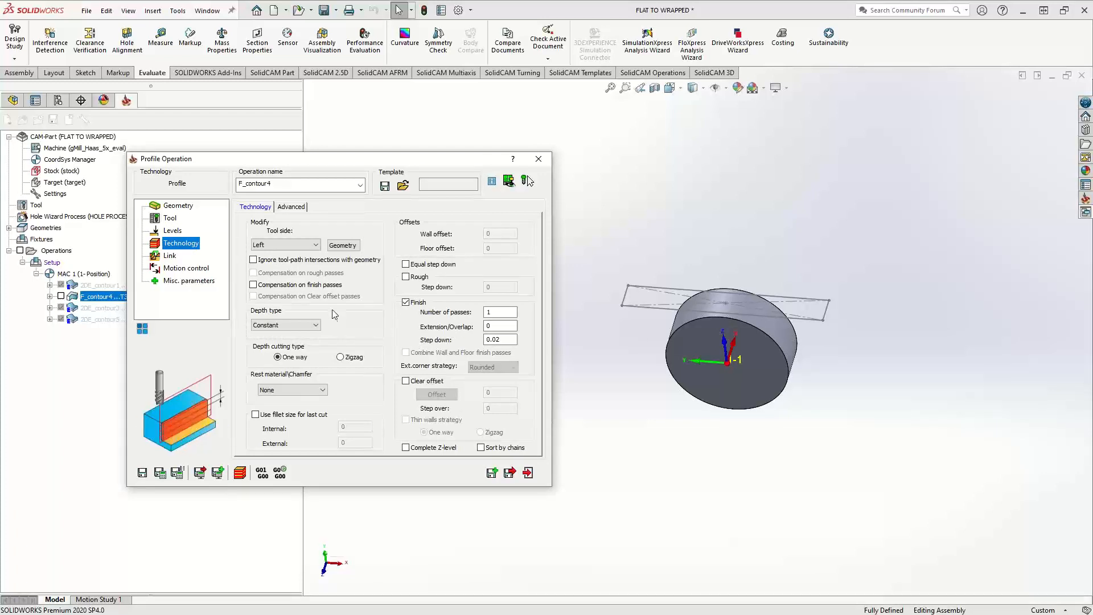
click(295, 209)
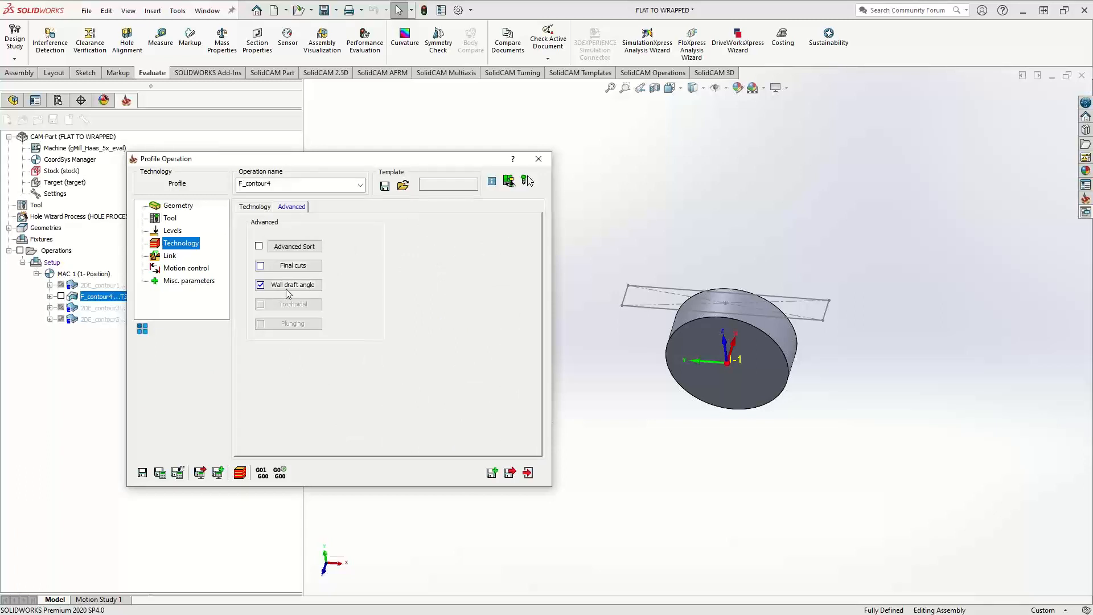
Switch the model to wireframe display and show the F_contour4 toolpath, examining how it wraps around the cylinder
click(704, 88)
click(694, 167)
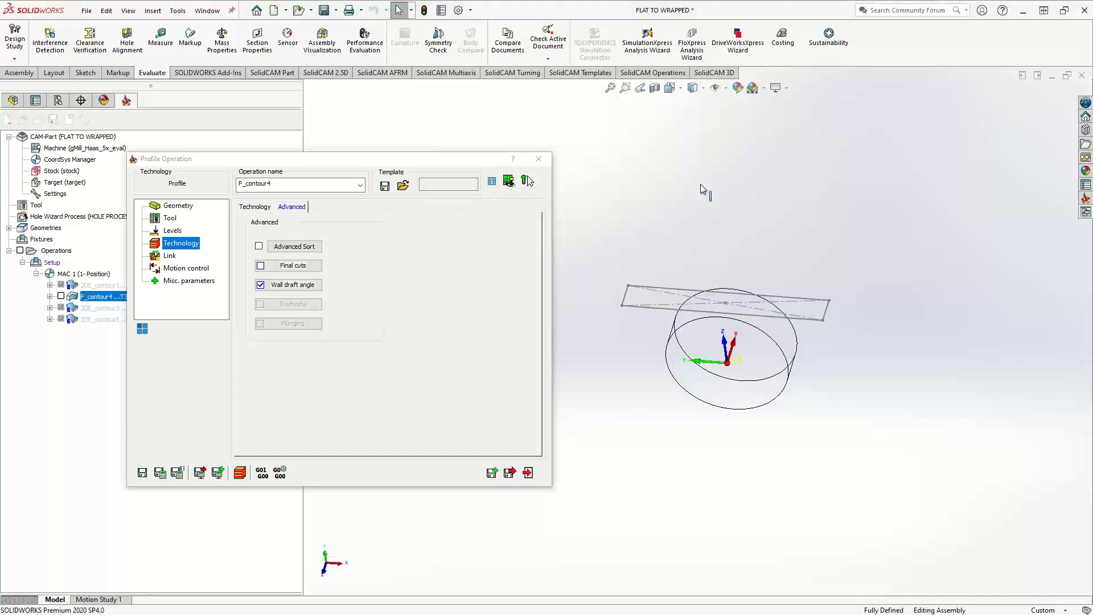
scroll(718, 330, down, 5)
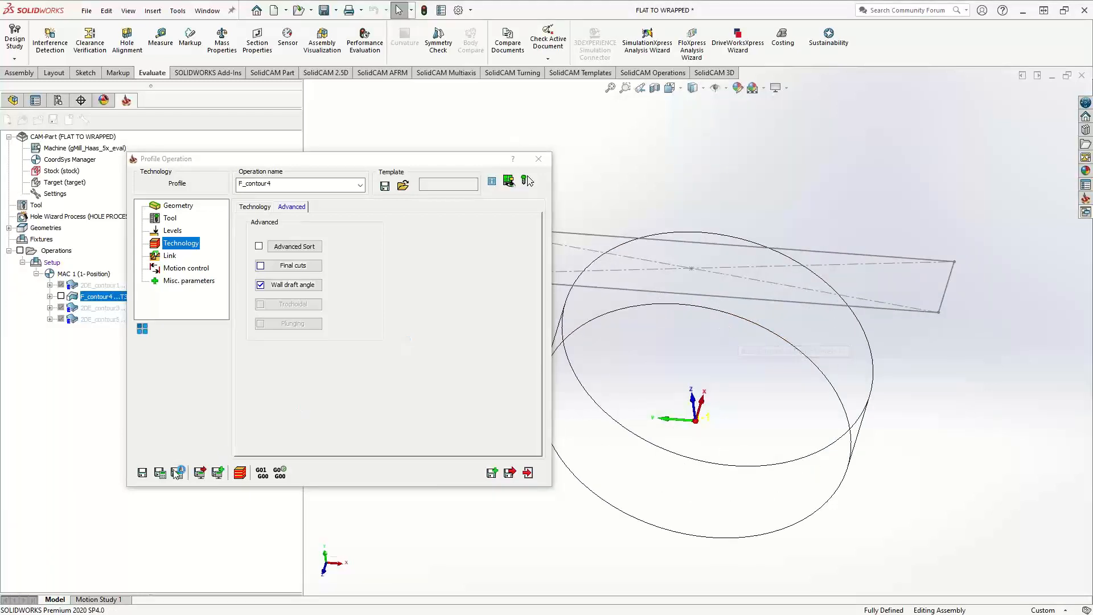
click(61, 296)
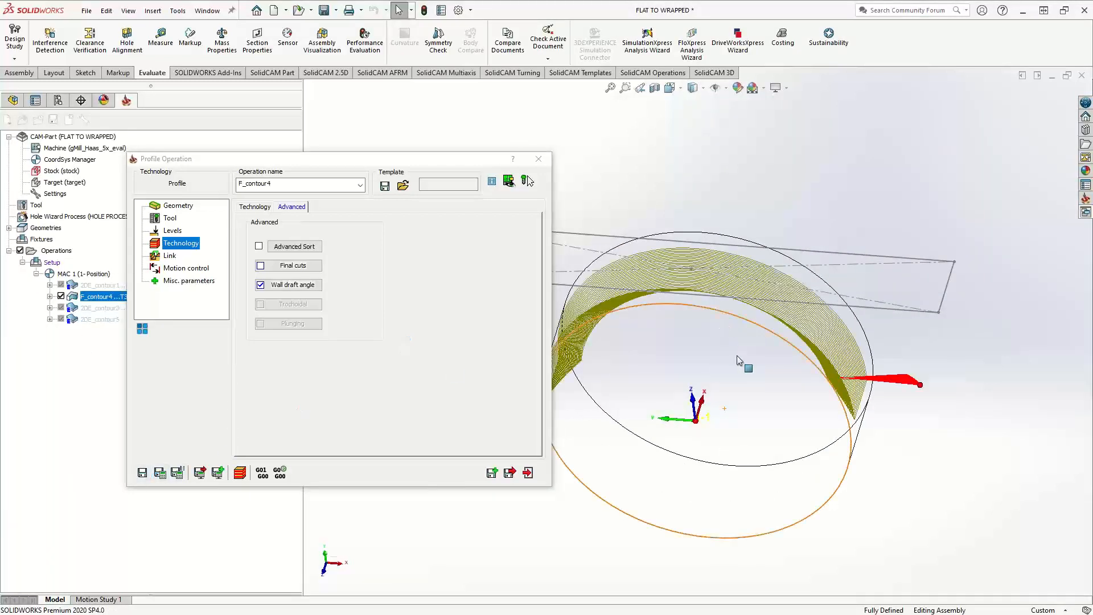
mouse_move(796, 374)
middle_down()
mouse_move(709, 283)
mouse_move(676, 279)
mouse_move(882, 337)
mouse_move(688, 210)
mouse_move(718, 276)
mouse_move(692, 248)
mouse_move(803, 362)
mouse_move(807, 409)
mouse_move(904, 366)
mouse_move(872, 354)
mouse_move(597, 359)
mouse_move(612, 367)
mouse_move(673, 319)
mouse_move(670, 328)
mouse_move(734, 327)
mouse_move(757, 367)
middle_up()
scroll(801, 359, up, 6)
scroll(827, 382, down, 5)
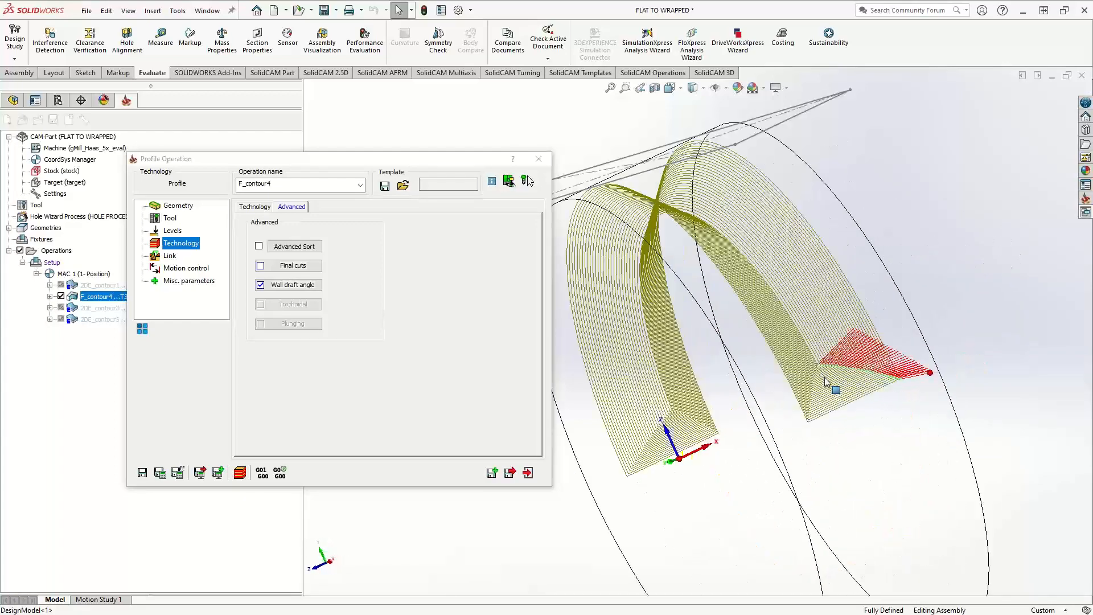
middle_drag(828, 373, 825, 271)
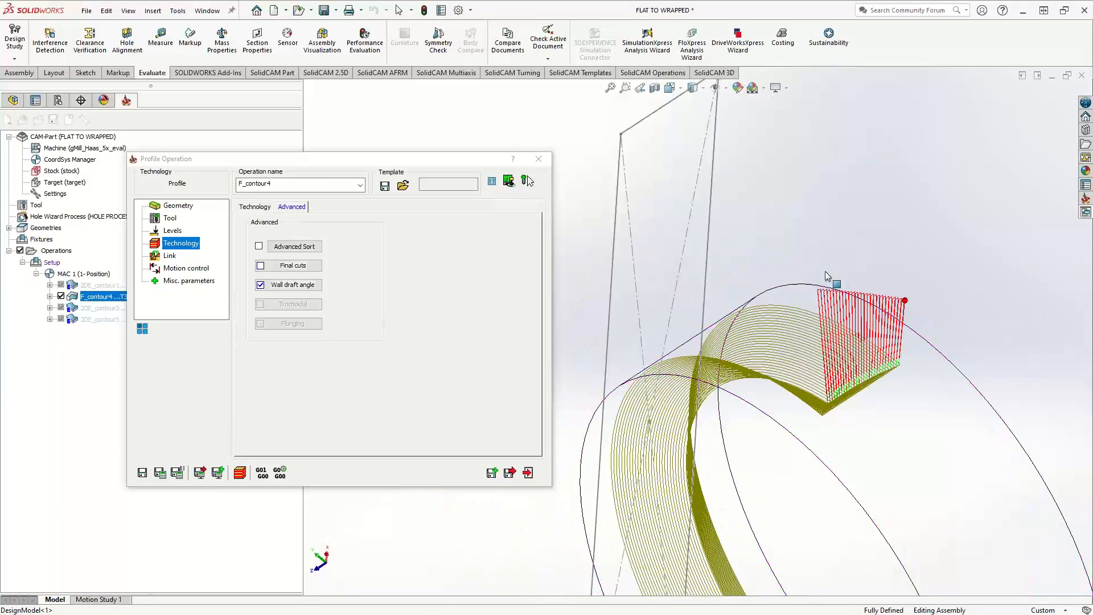
Run a SolidVerify simulation of the F_contour4 operation, view the wrapped cut from another angle, and stop the playback
click(240, 473)
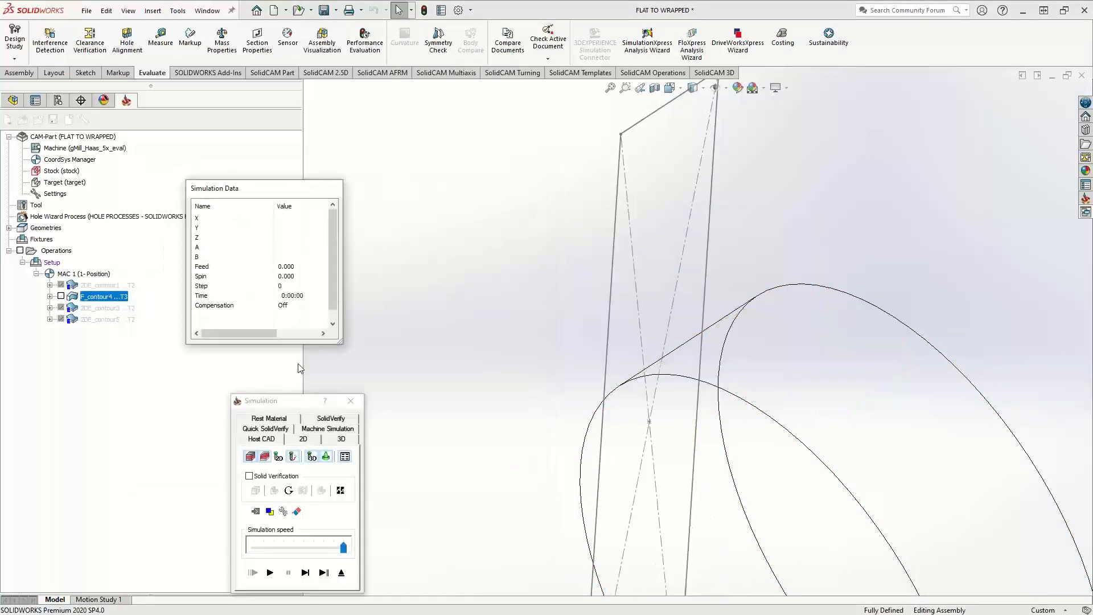
click(332, 419)
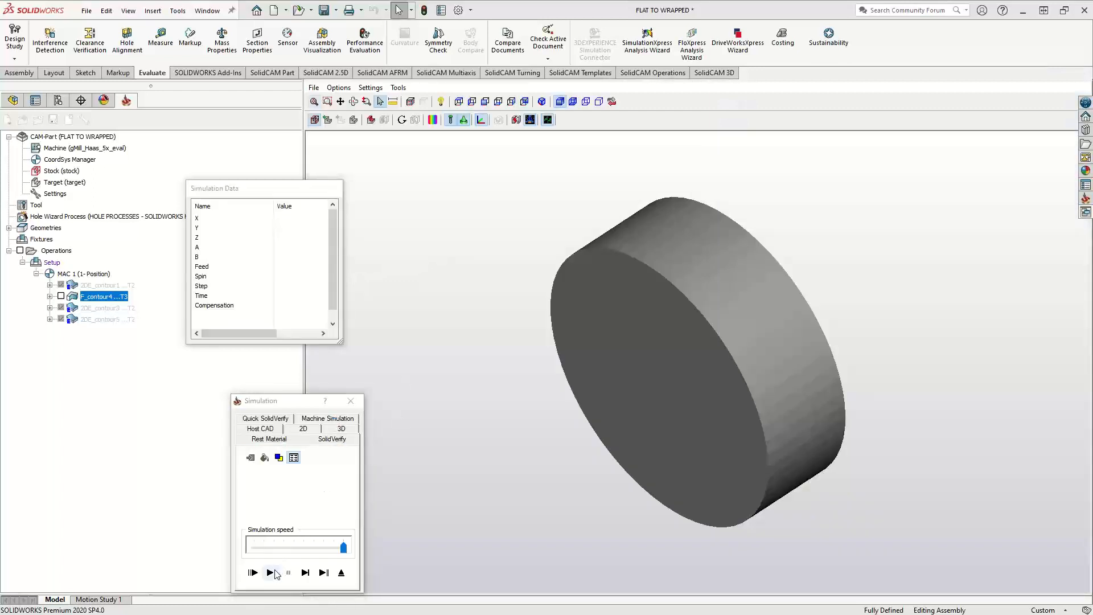
click(269, 572)
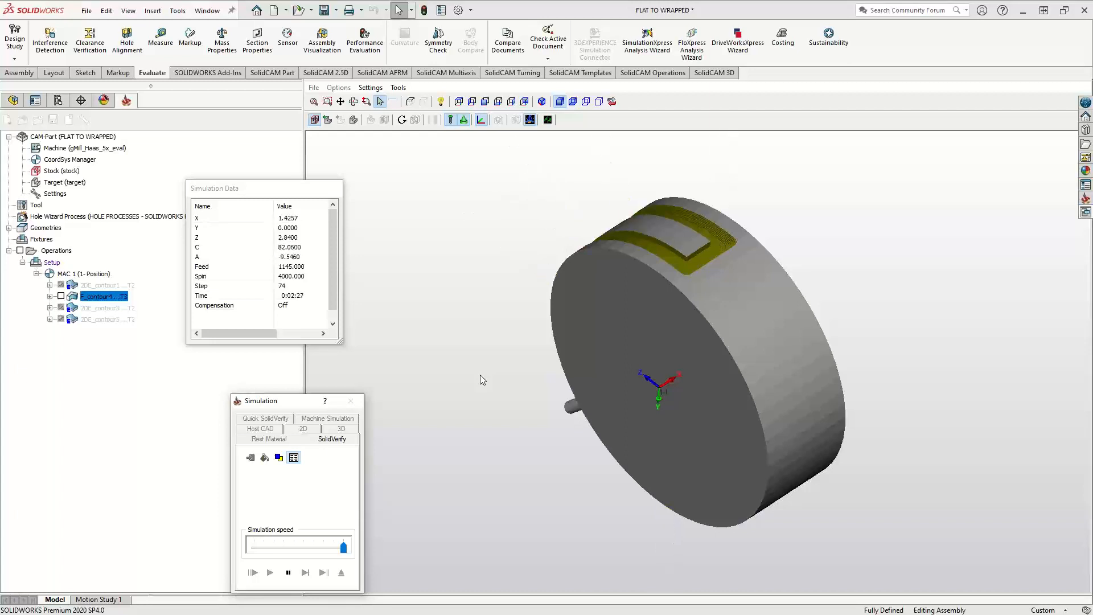
middle_drag(521, 344, 550, 354)
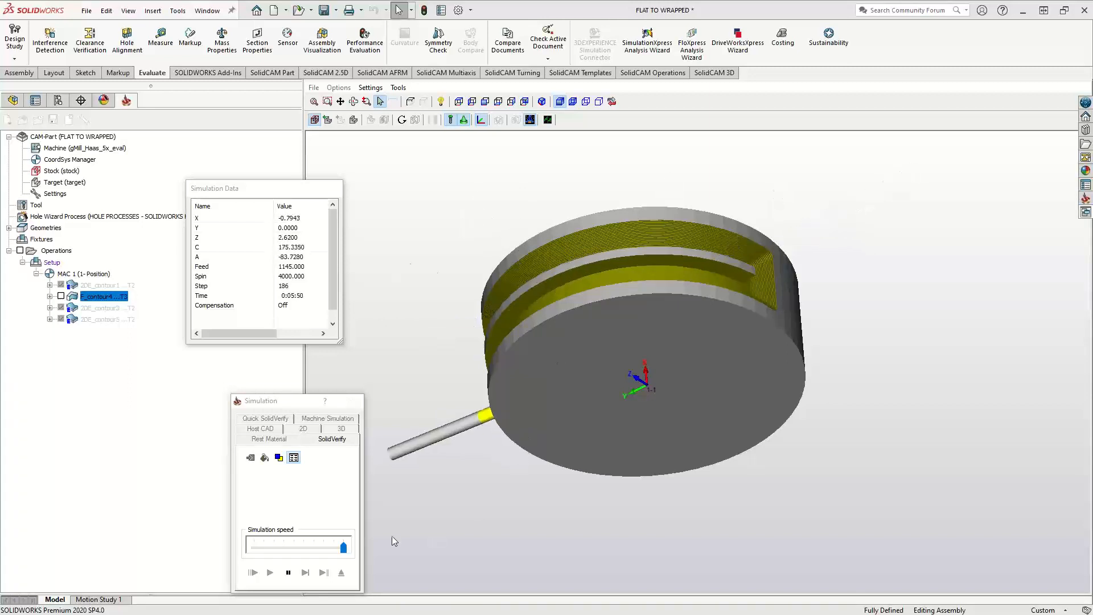
click(289, 573)
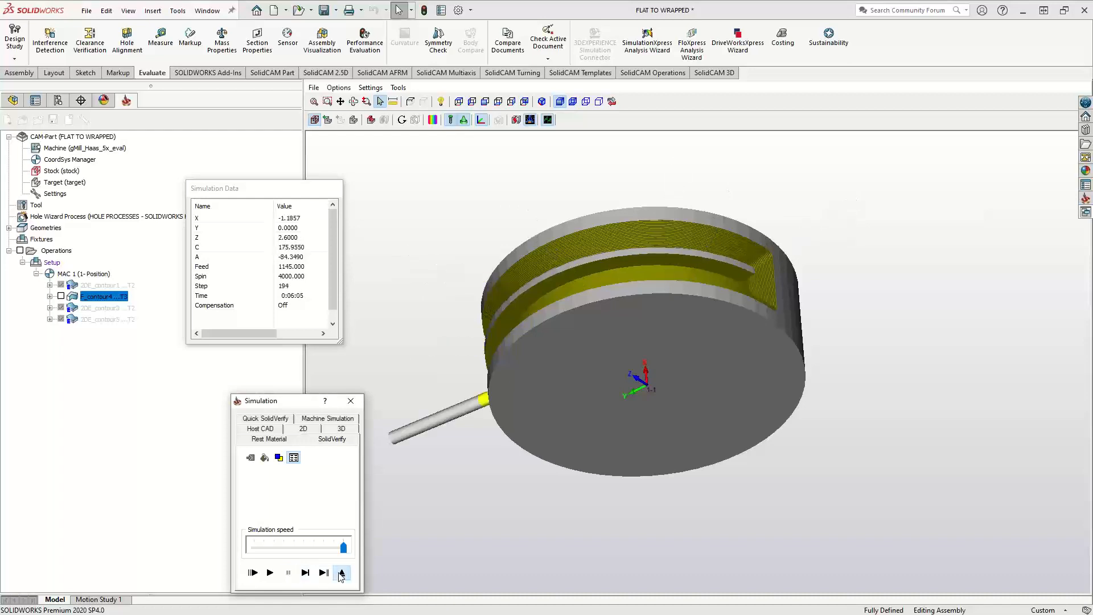
Exit the simulation and the F_contour4 operation, and return the model to shaded display with edges
click(341, 574)
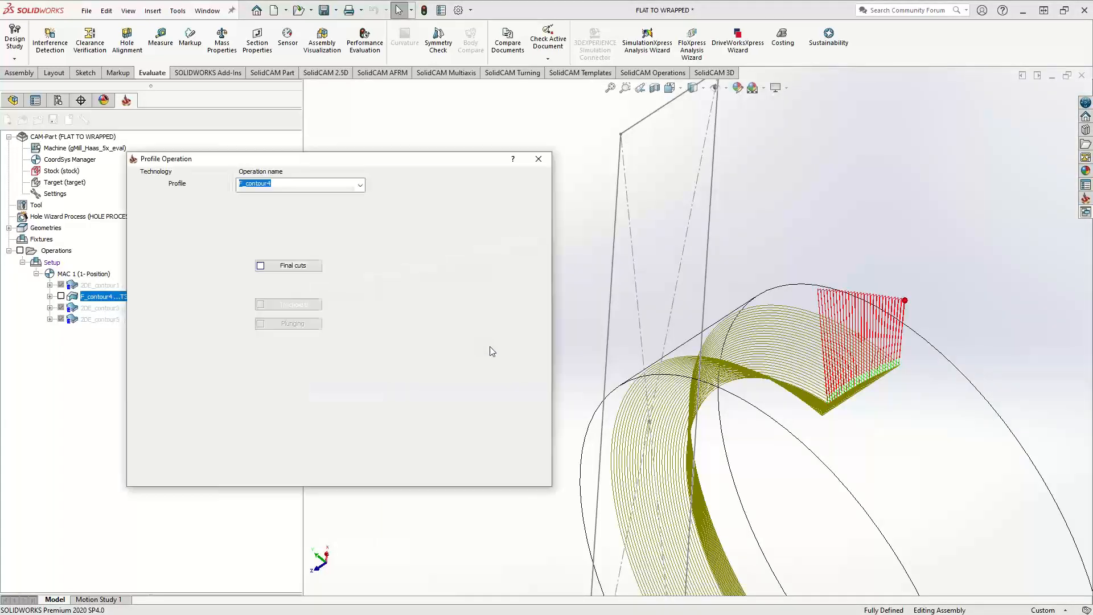
click(538, 159)
click(703, 88)
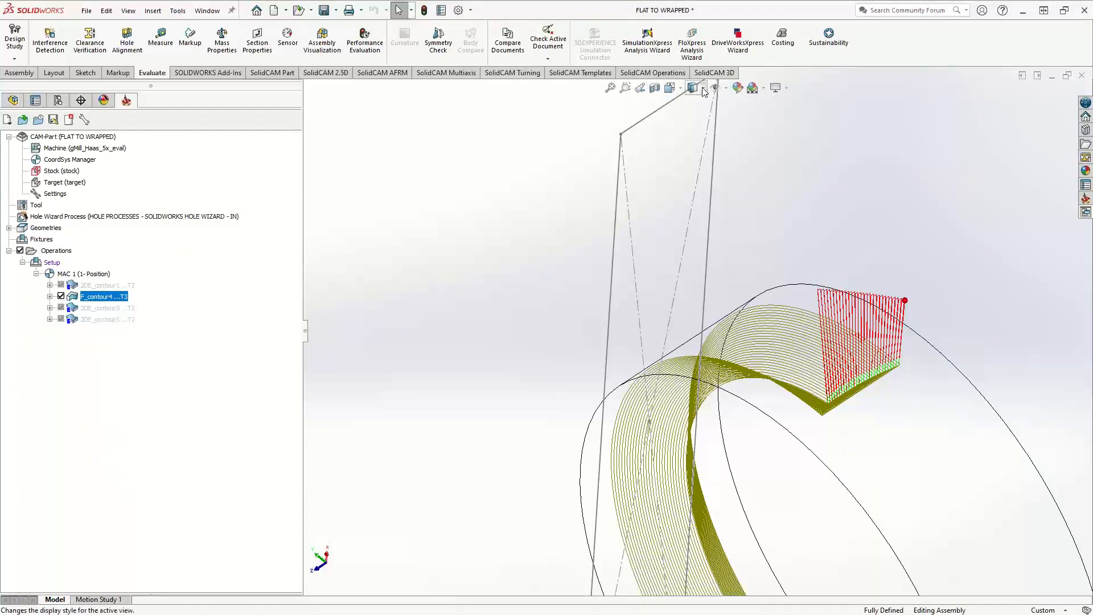
click(693, 118)
scroll(525, 281, up, 5)
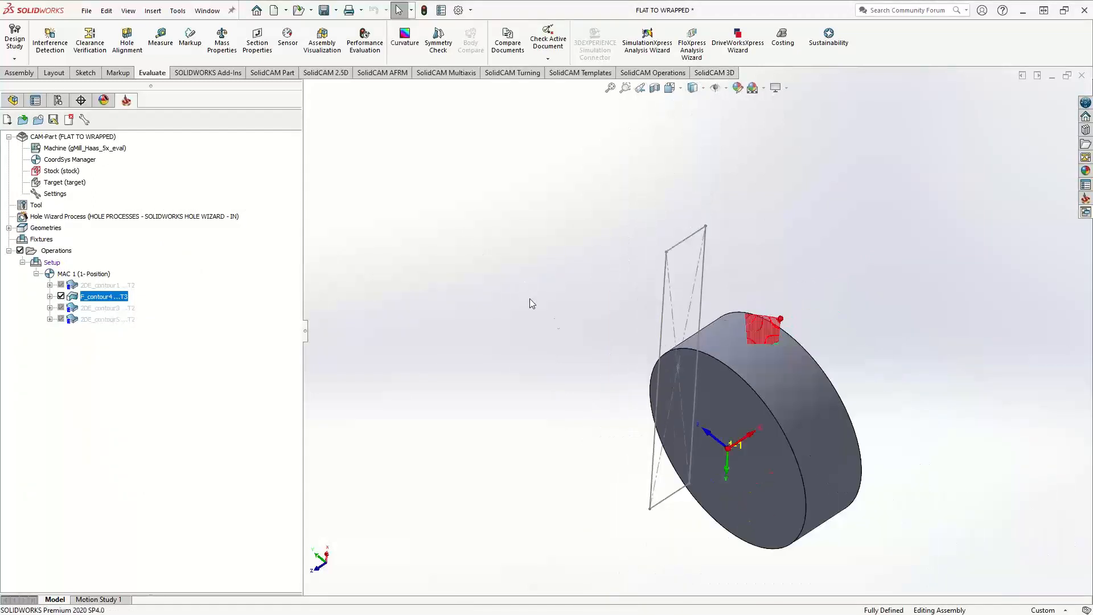
Hide the F_contour4 toolpath and close the FLAT TO WRAPPED CAM-Part
middle_drag(529, 298, 614, 325)
scroll(615, 324, up, 1)
click(62, 297)
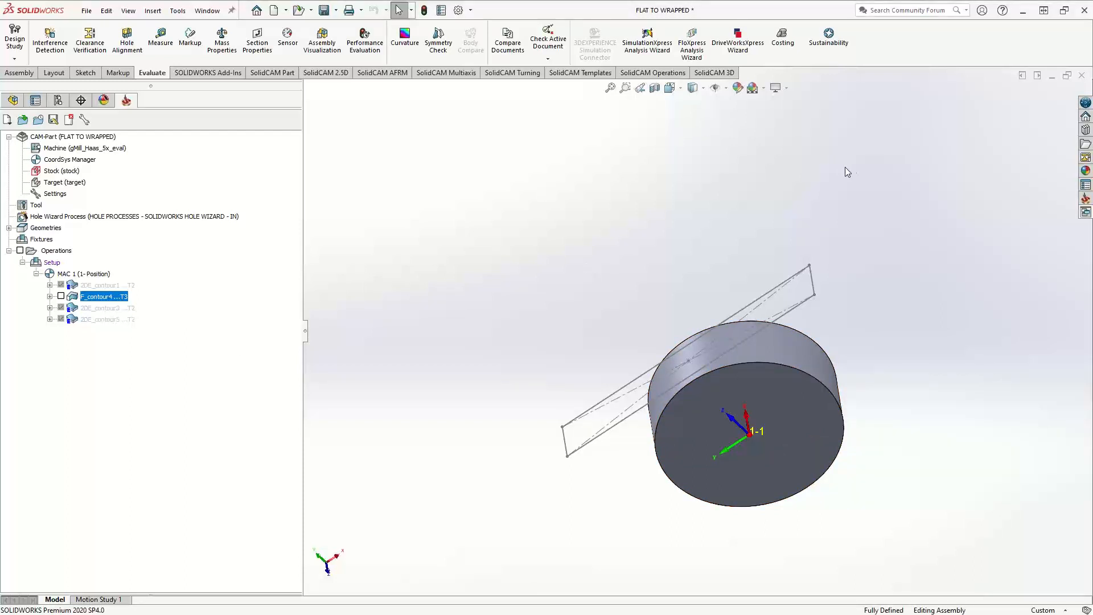
click(69, 119)
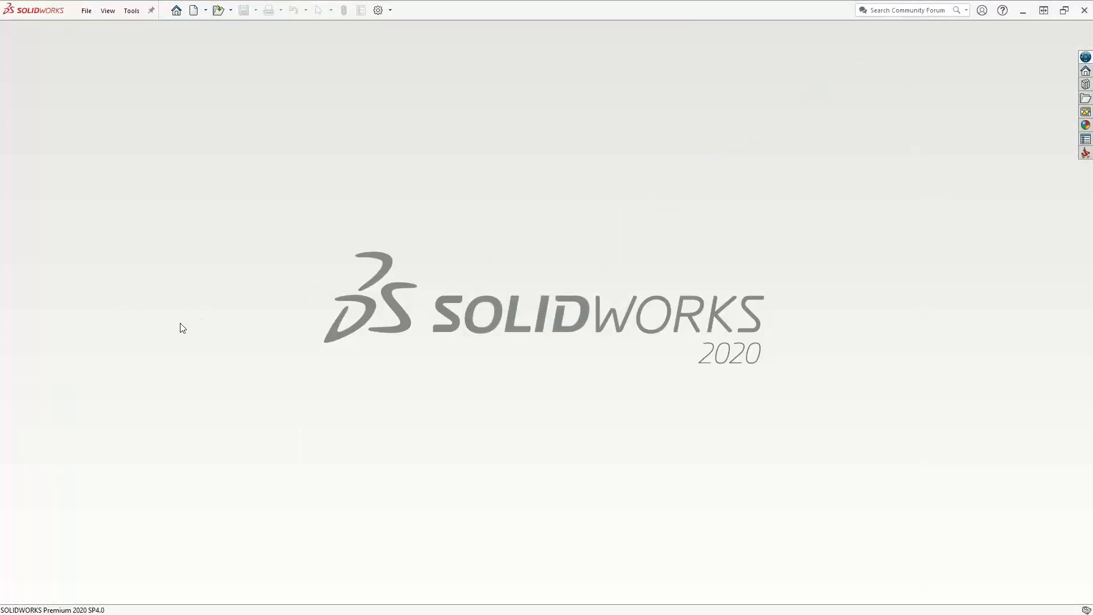
Open the Patch Holes in 3D Toolpaths part, widen the tree pane and show its SolidCAM Manager
click(222, 10)
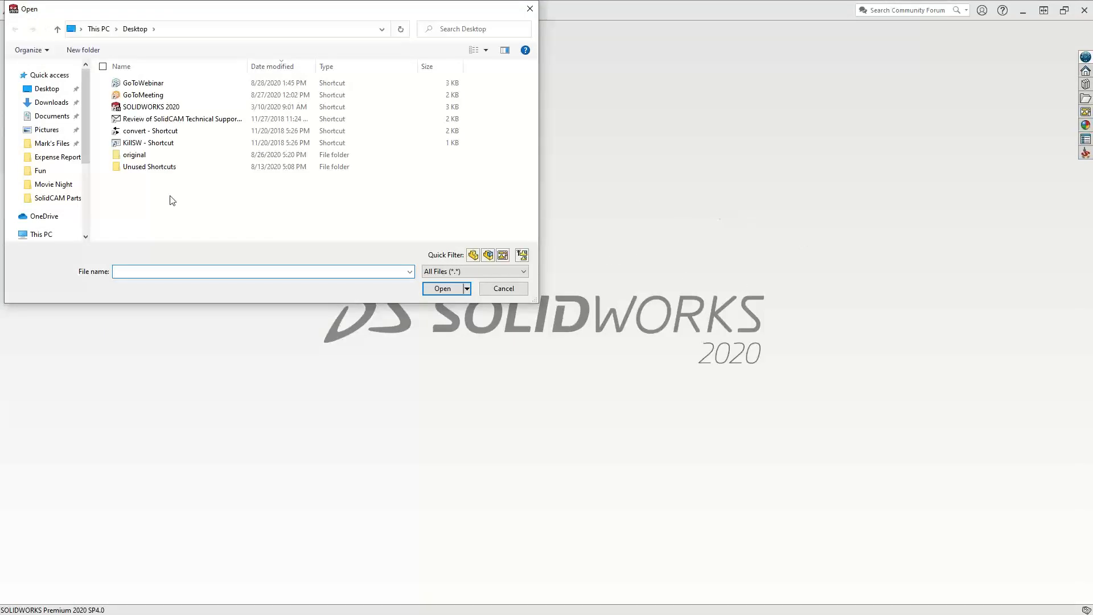
click(505, 294)
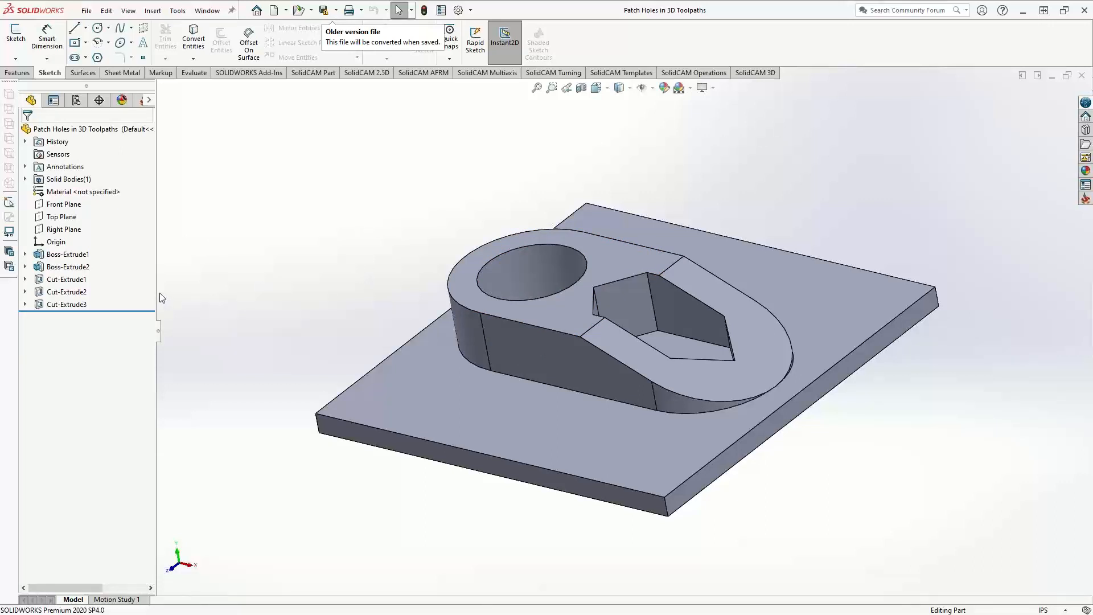
drag(163, 294, 268, 294)
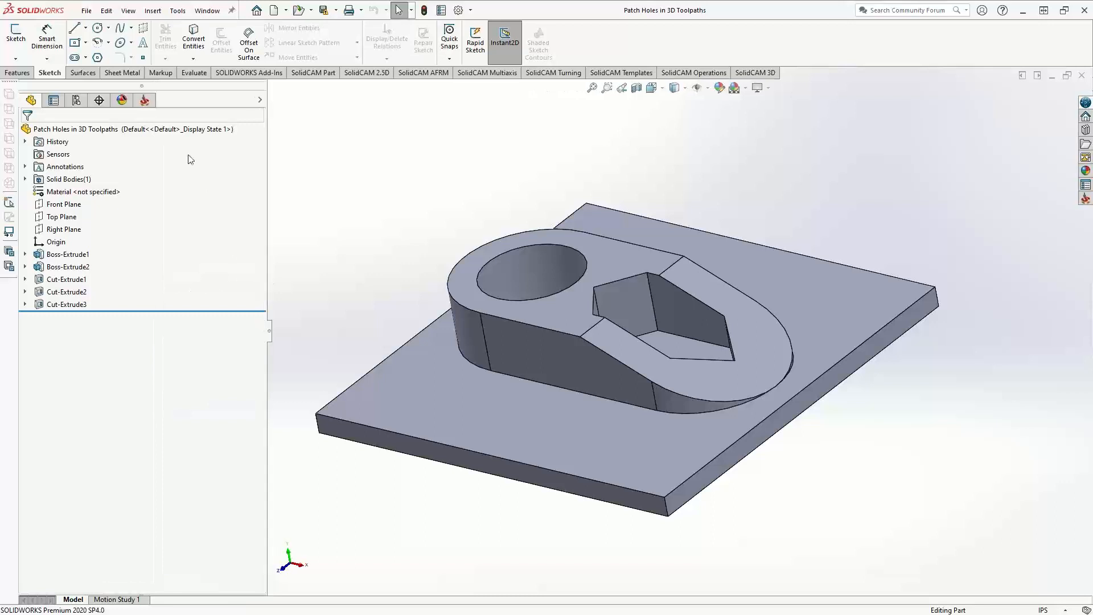
click(145, 101)
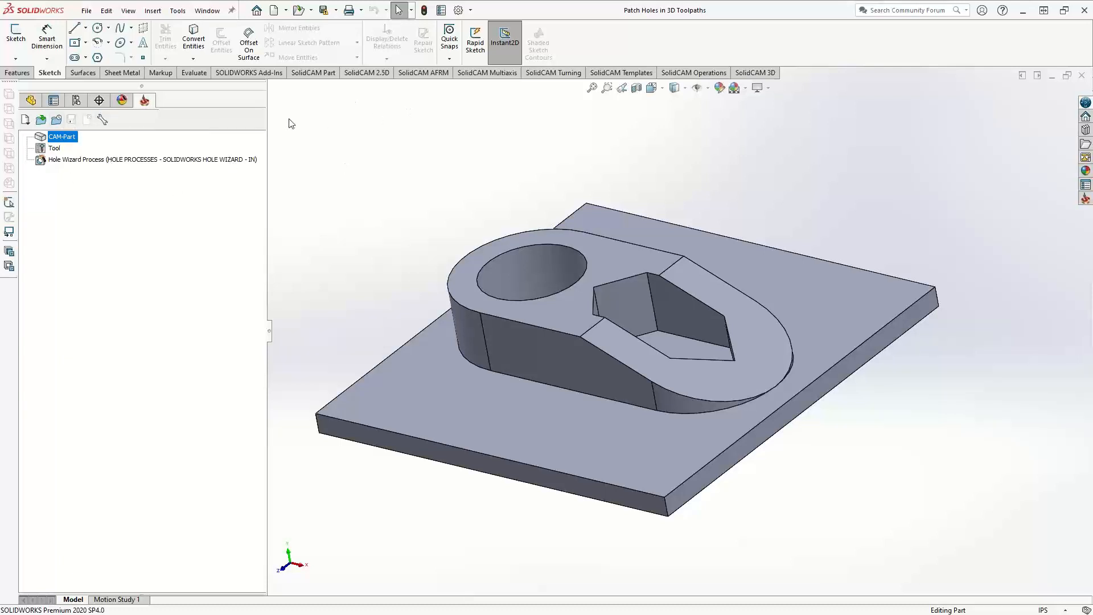
In the Miscellaneous SolidCAM settings, disable the option Enable SolidCAM Tab for all parts and apply the change
click(178, 11)
mouse_move(199, 61)
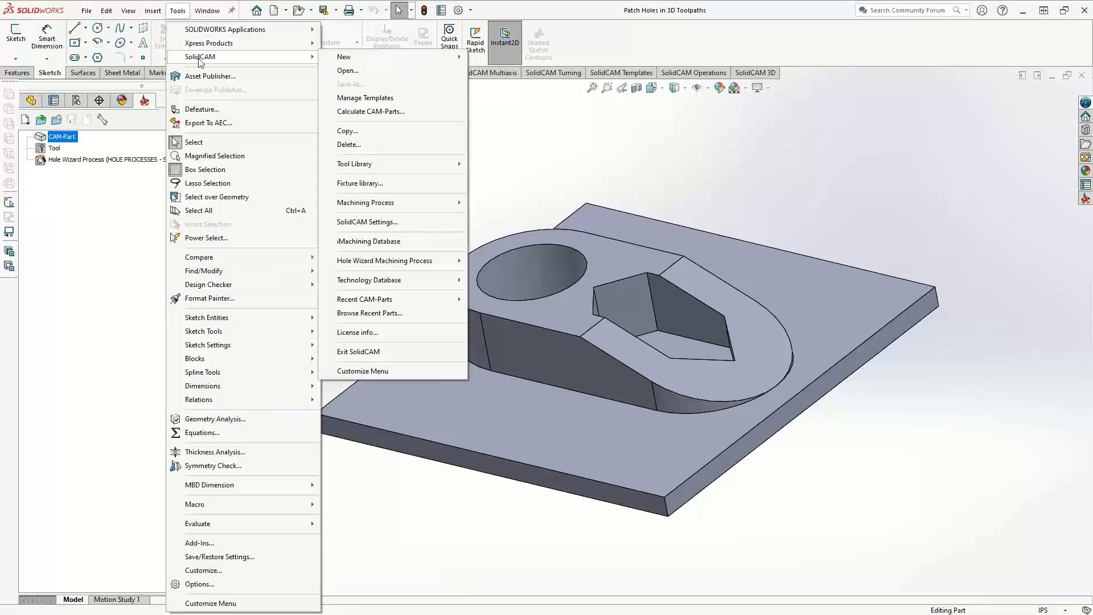
click(378, 222)
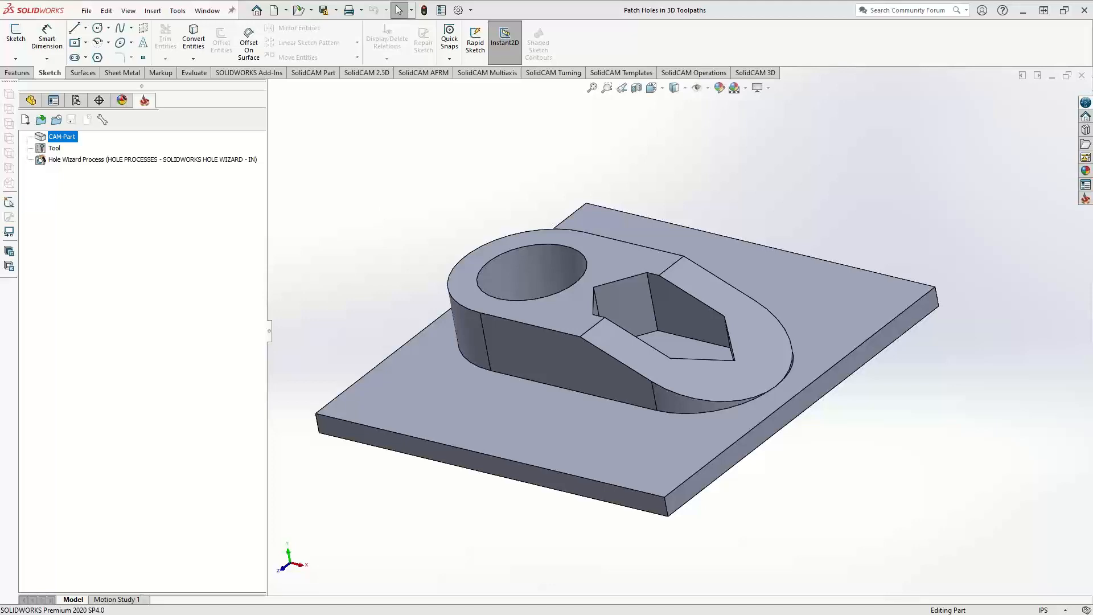
drag(1092, 94, 357, 133)
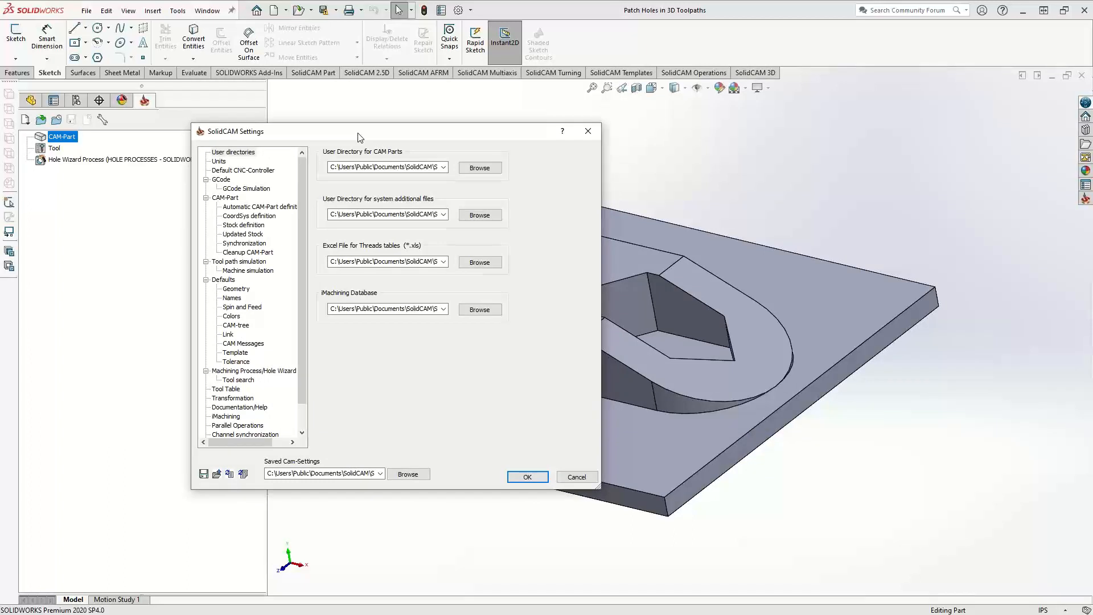
scroll(302, 354, down, 1)
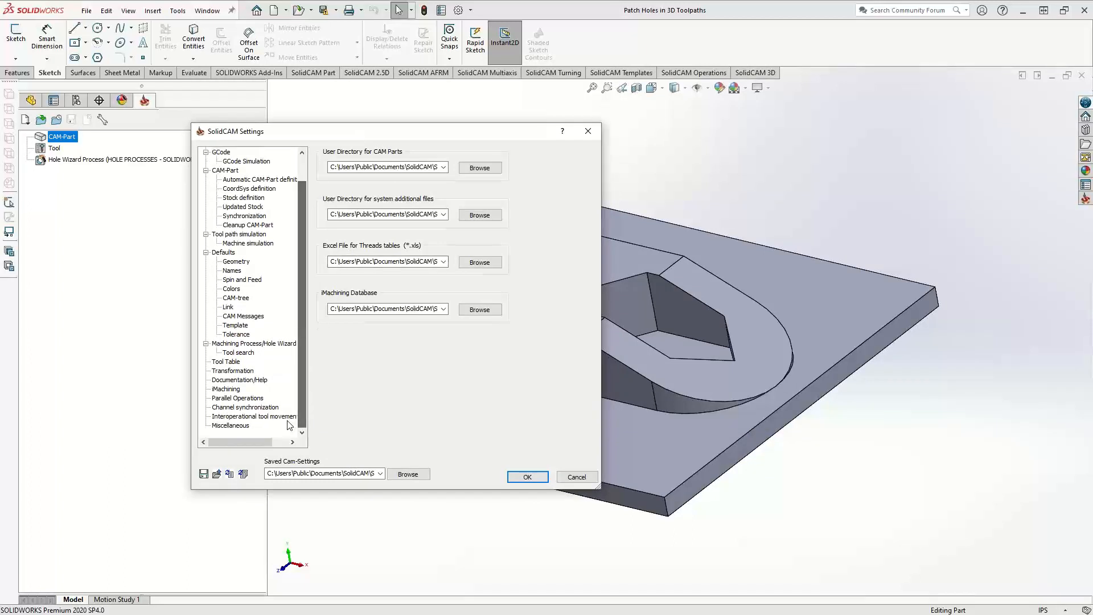
click(231, 426)
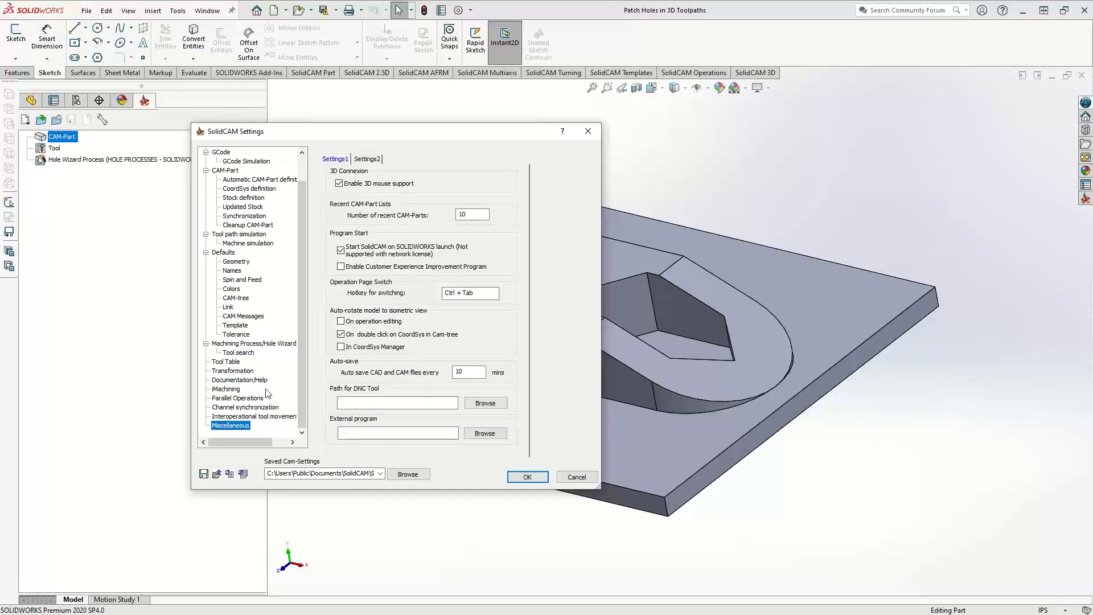
click(367, 159)
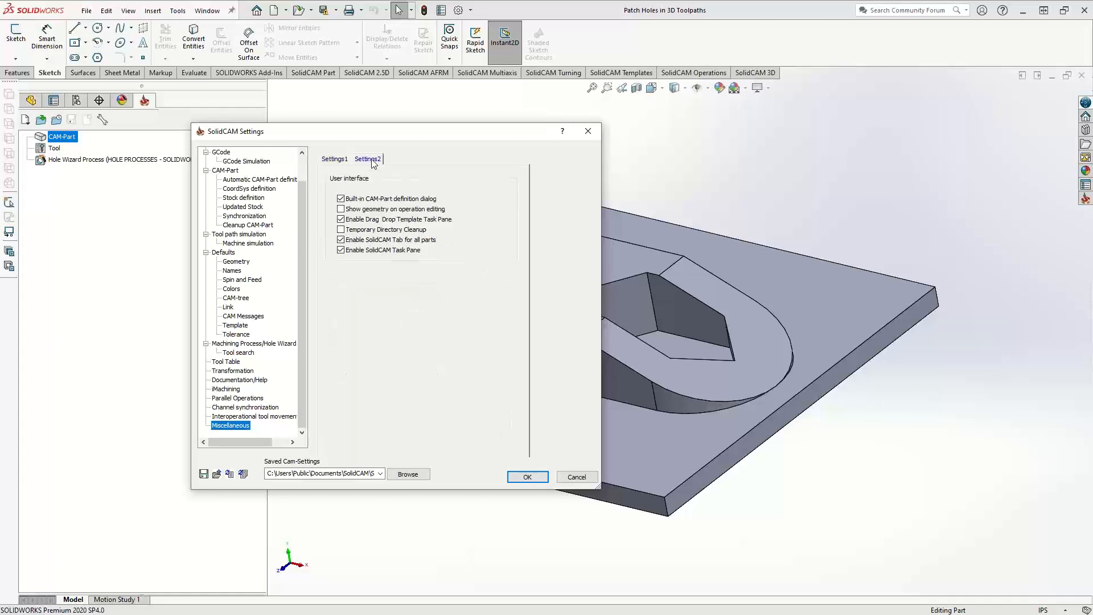
click(341, 240)
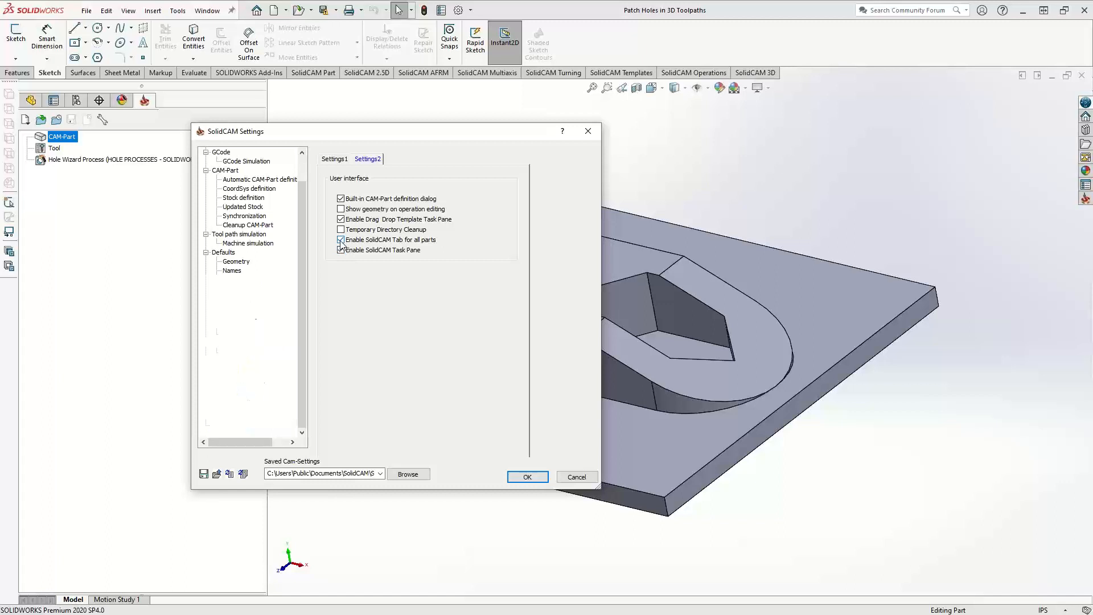
click(536, 477)
click(534, 475)
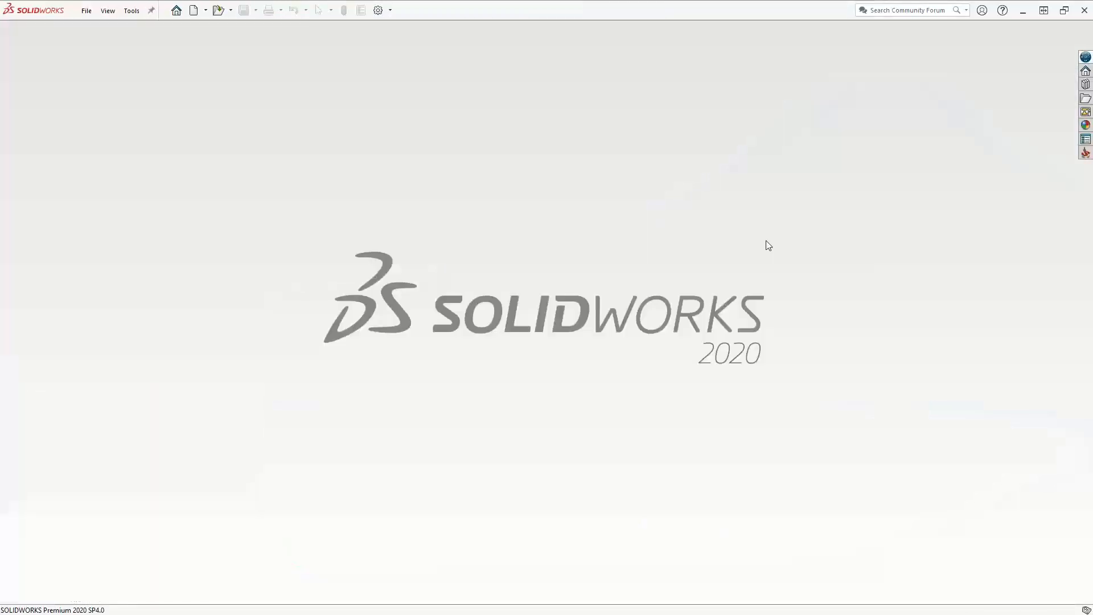
Reopen the recent Patch Holes in 3D Toolpaths part and widen its feature tree pane
click(230, 11)
click(241, 40)
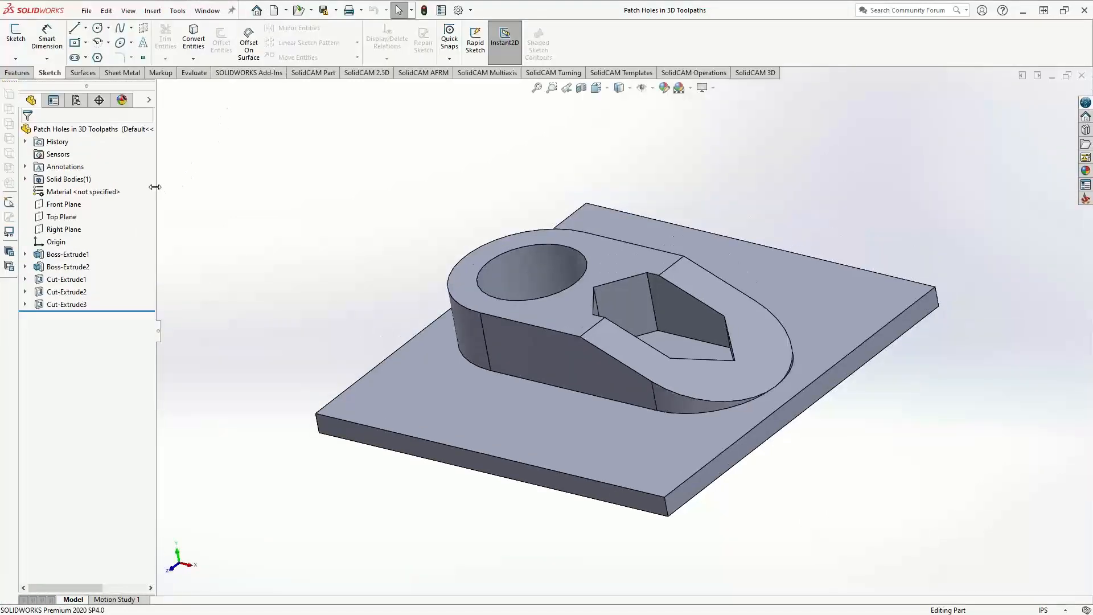
drag(156, 187, 266, 204)
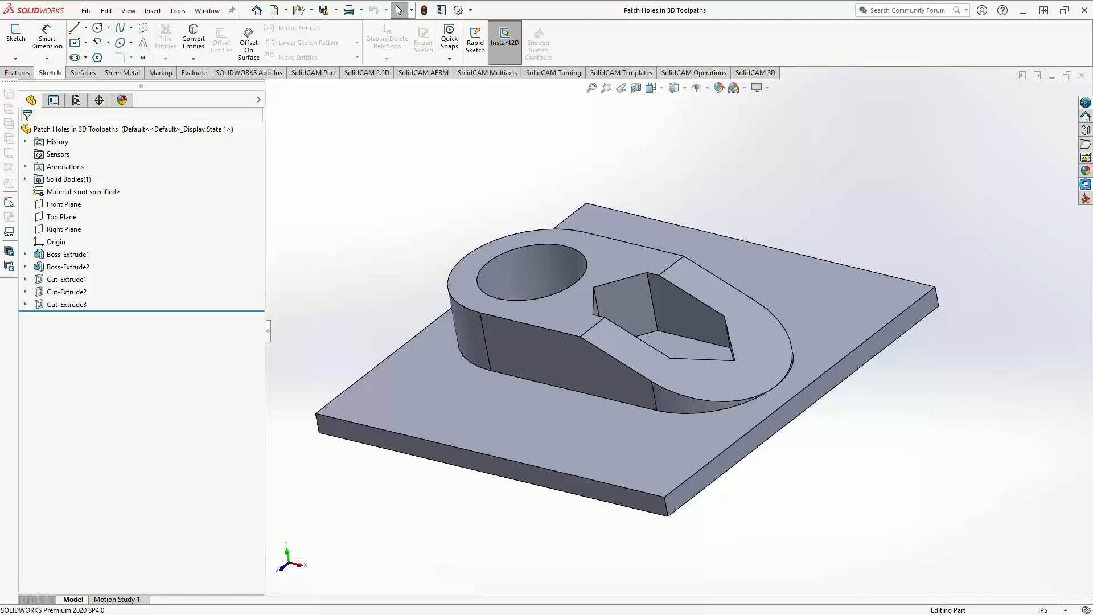
Review the CAM-Part, tool library, settings and recent-part commands in the SolidCAM task pane and compare them with the SolidCAM menu
click(1086, 183)
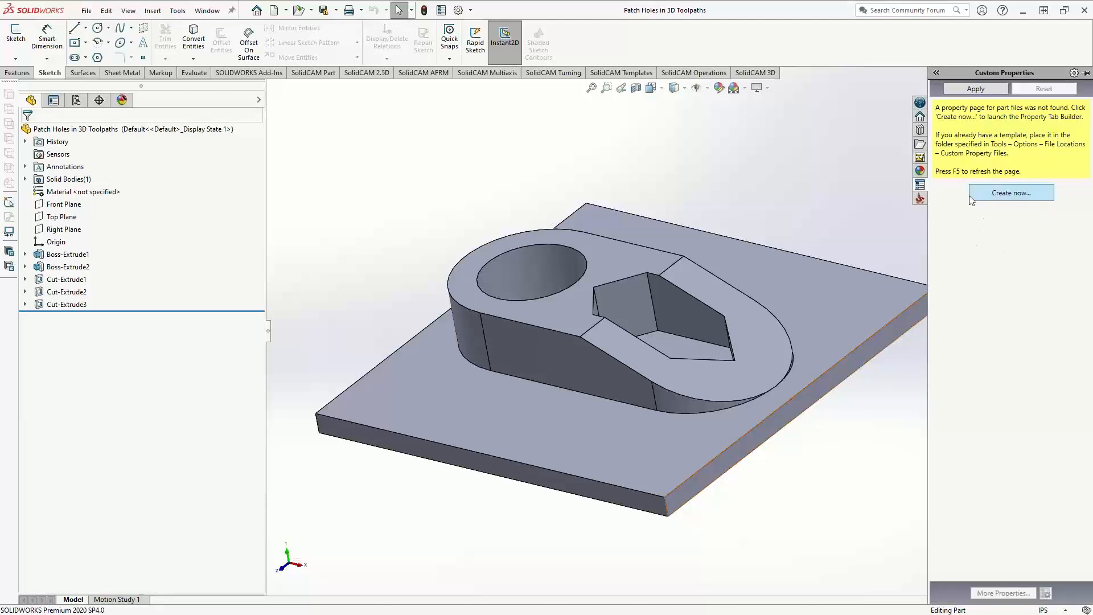
click(920, 199)
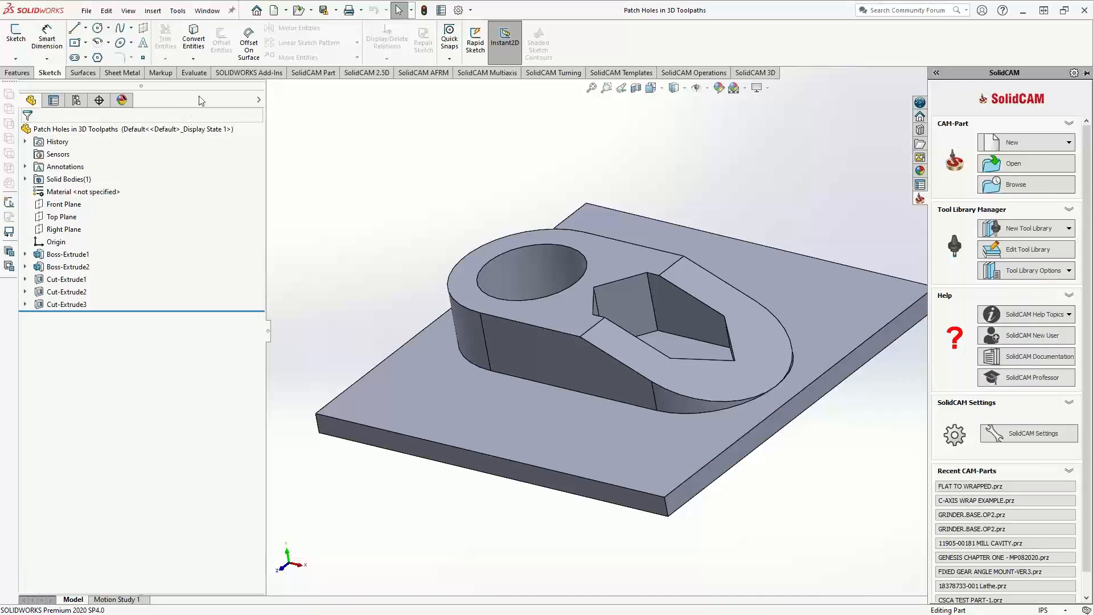
click(178, 11)
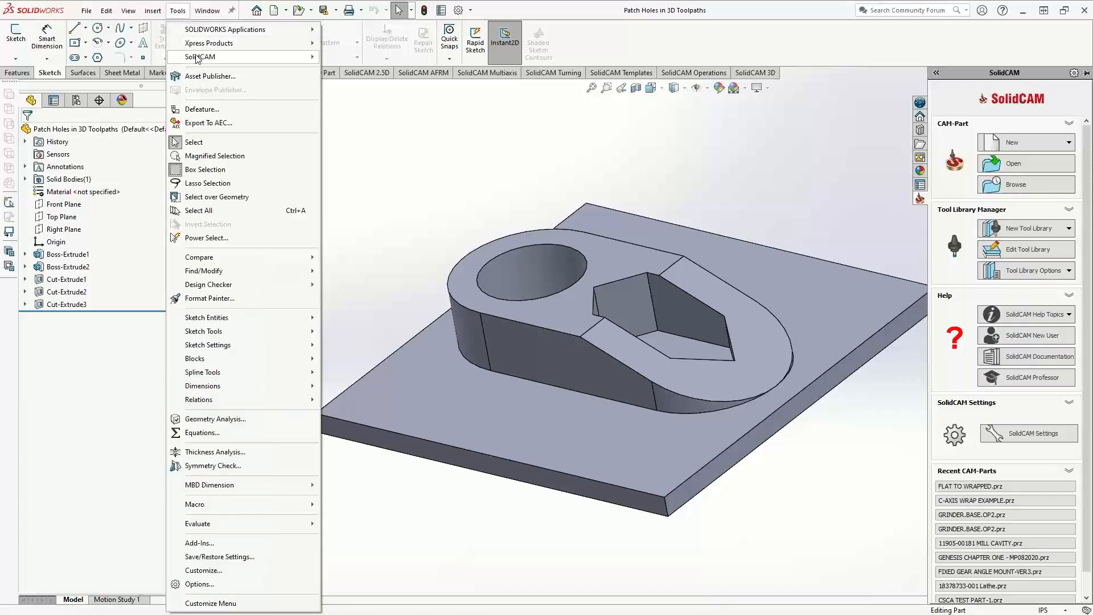
mouse_move(196, 59)
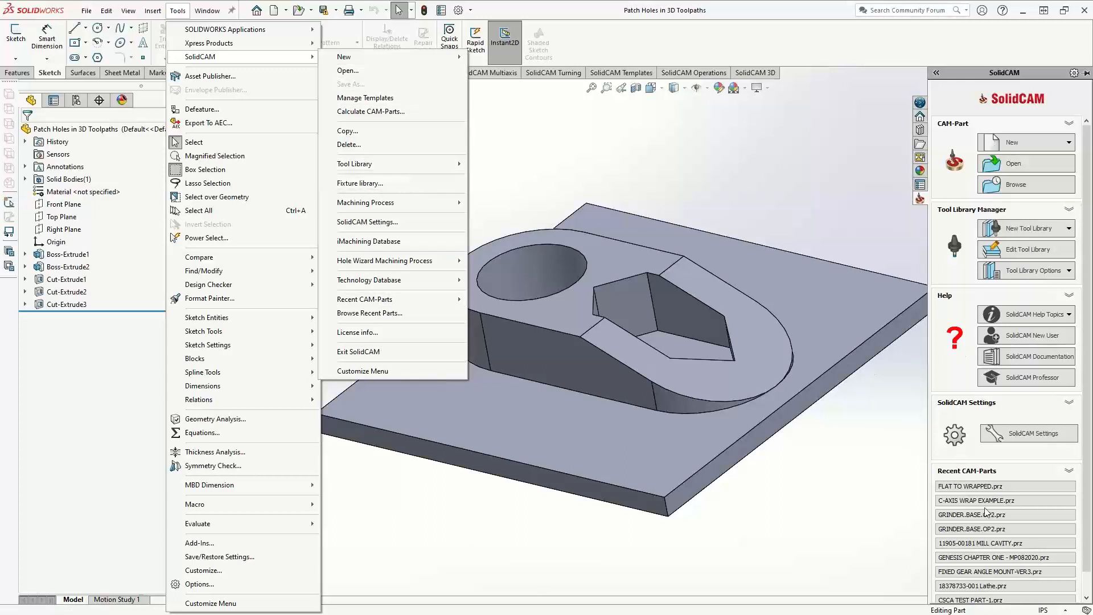
click(804, 187)
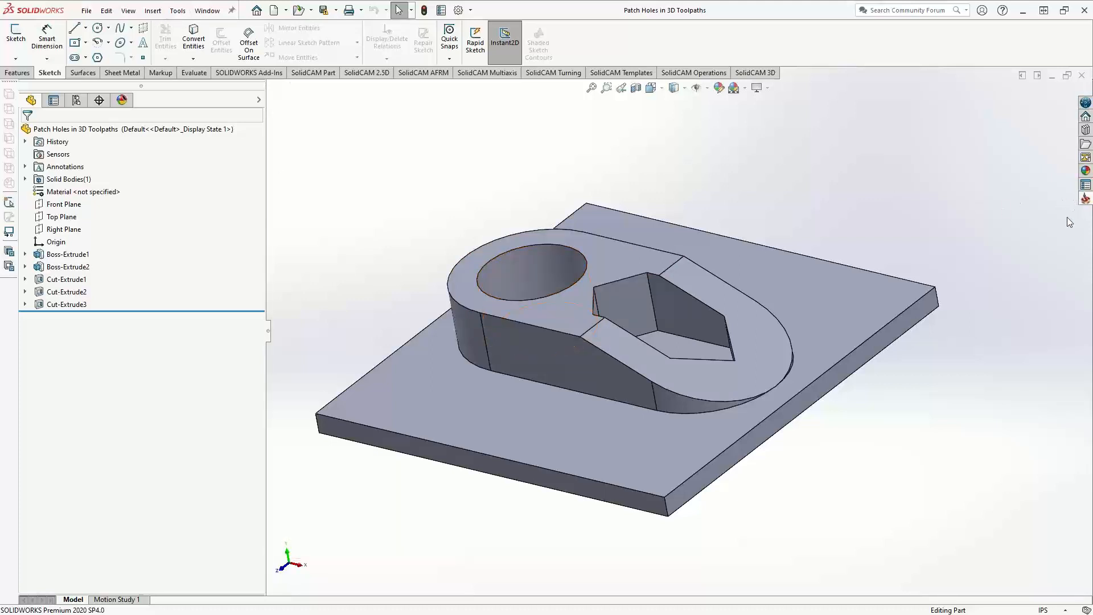
Turn on Enable SolidCAM Tab for all parts in the Miscellaneous SolidCAM settings, keeping Enable SolidCAM Task Pane checked
click(1085, 198)
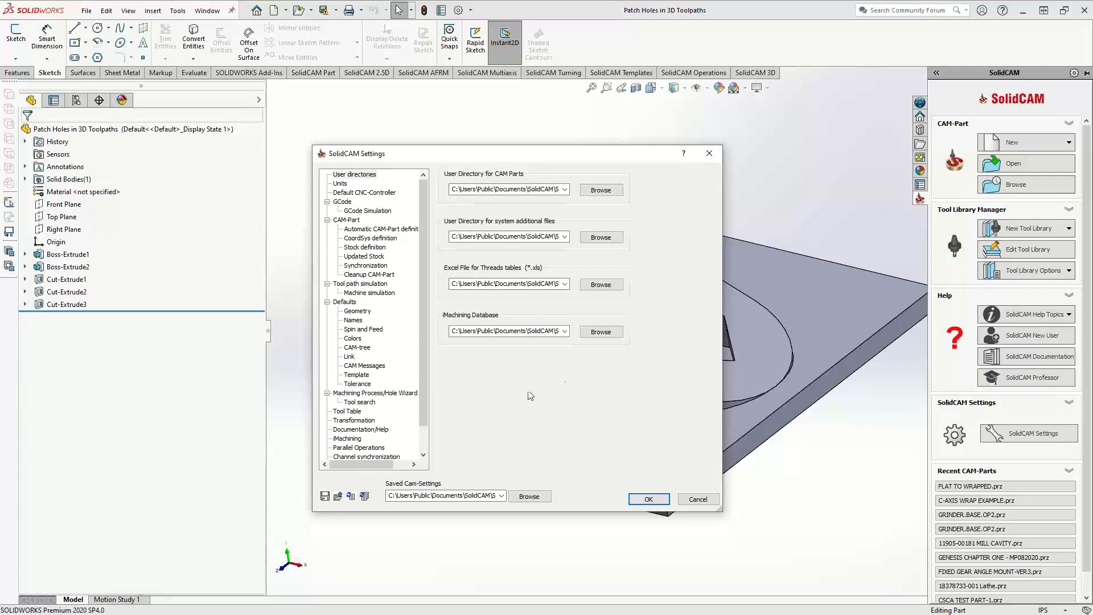
scroll(423, 459, down, 1)
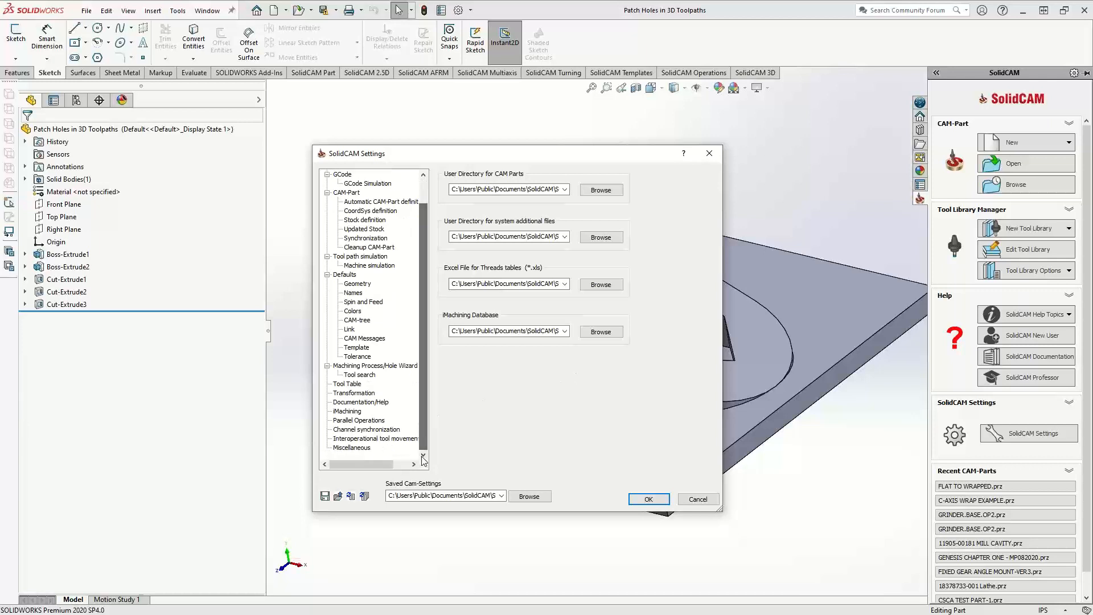
click(351, 448)
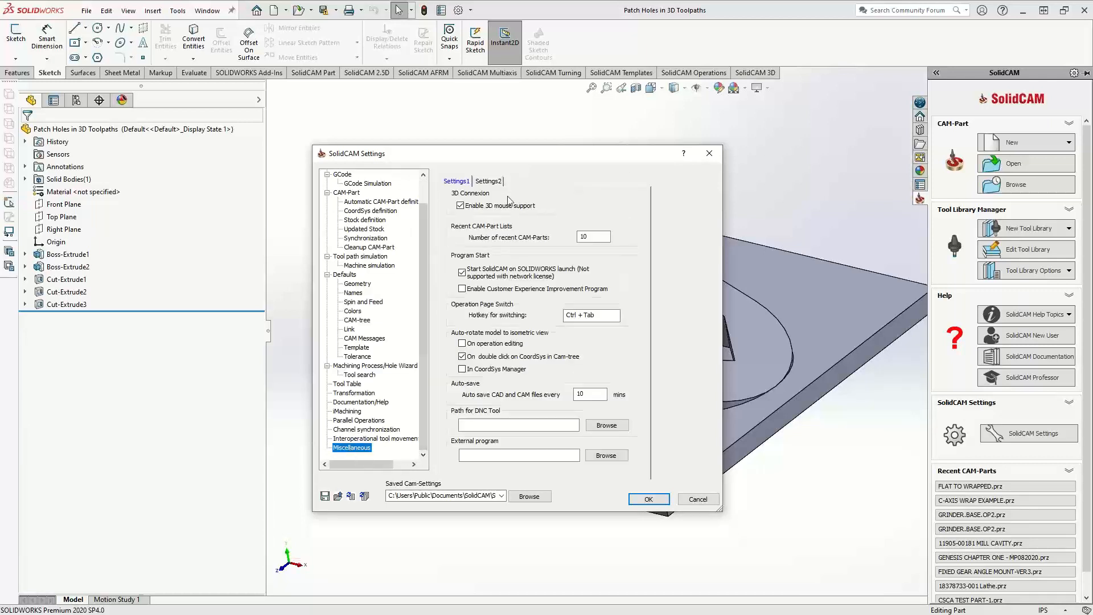
click(491, 182)
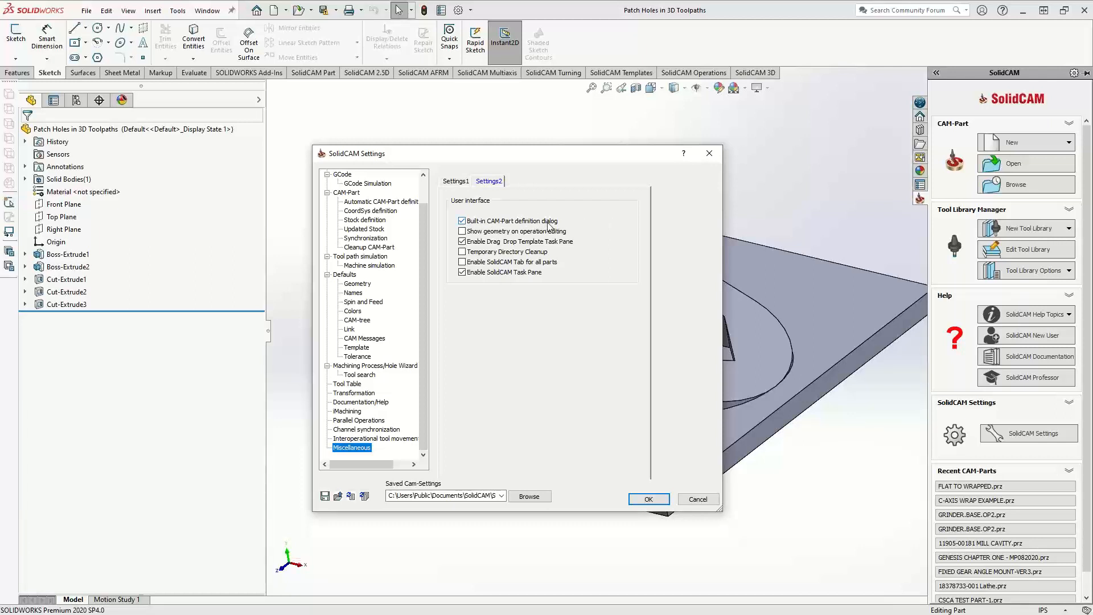
click(463, 271)
click(462, 262)
click(456, 181)
click(488, 182)
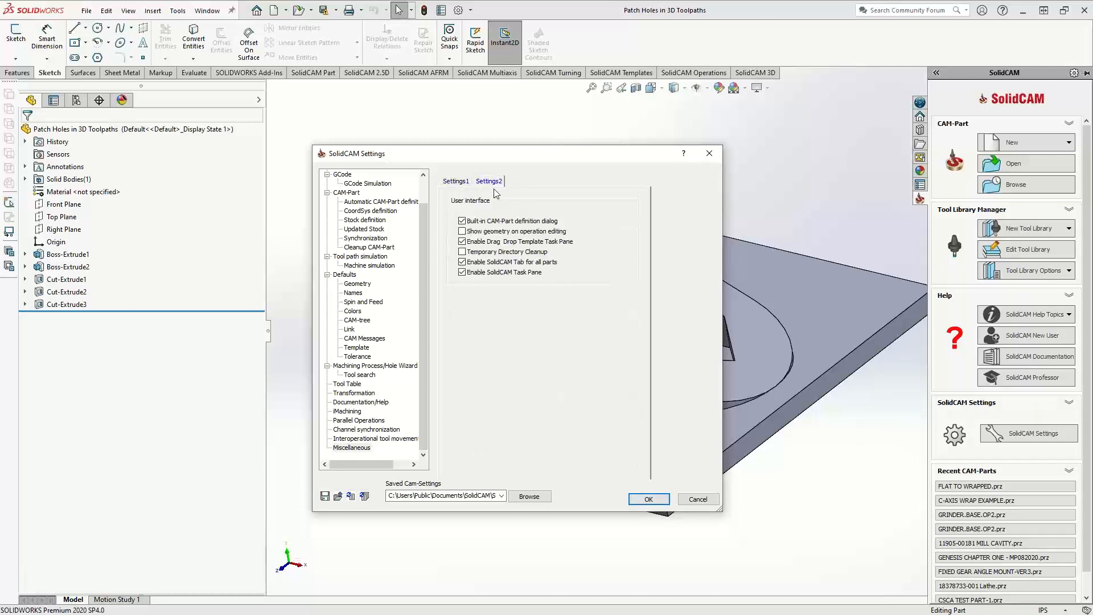